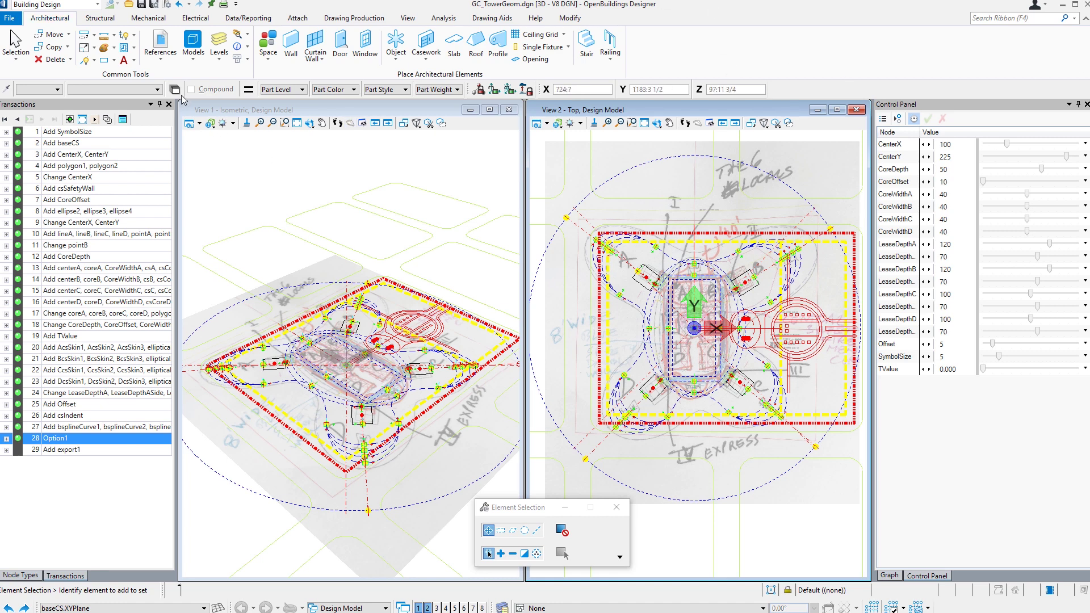
Turn off view display of the hand-drawn sketch jpg in Raster Manager, then close it
left_click(163, 62)
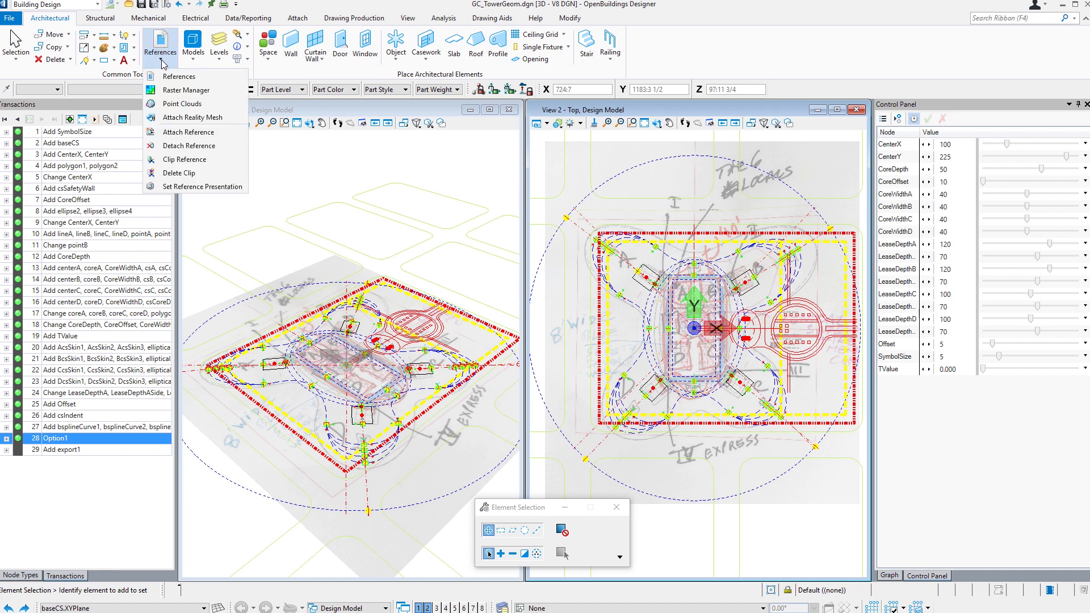
left_click(178, 93)
left_click(152, 220)
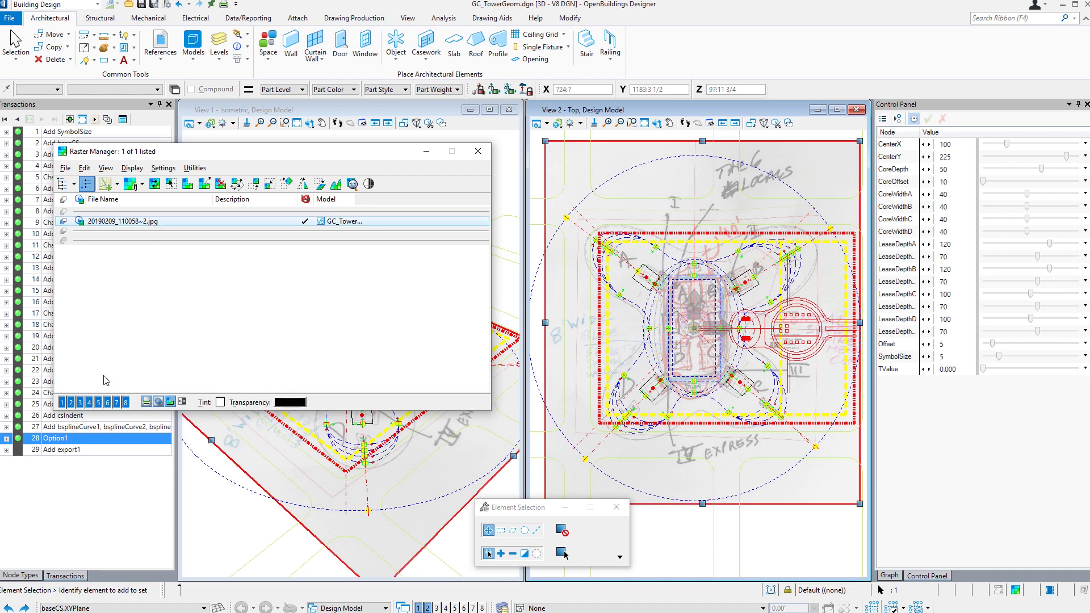
left_click(72, 400)
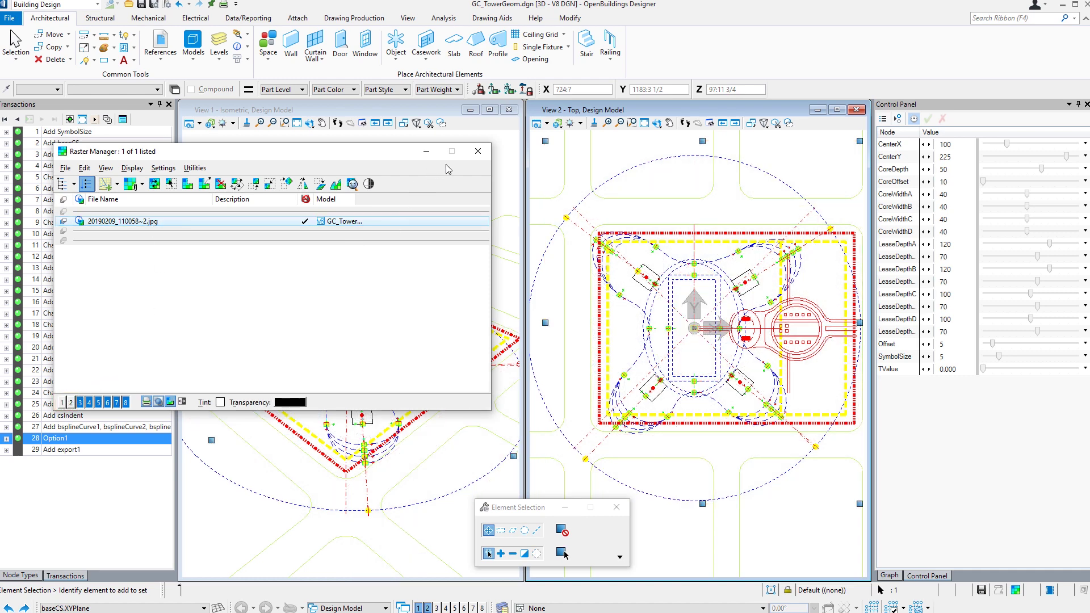
left_click(477, 153)
left_click(442, 187)
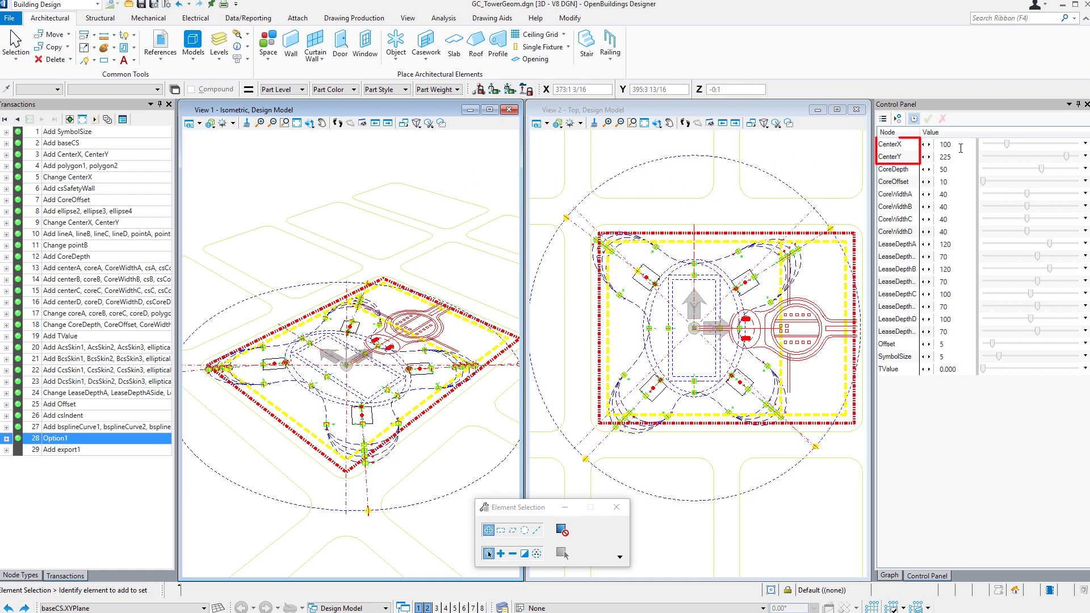
Move the tower centre to CenterX 75 and CenterY 150 and apply
mouse_move(1008, 145)
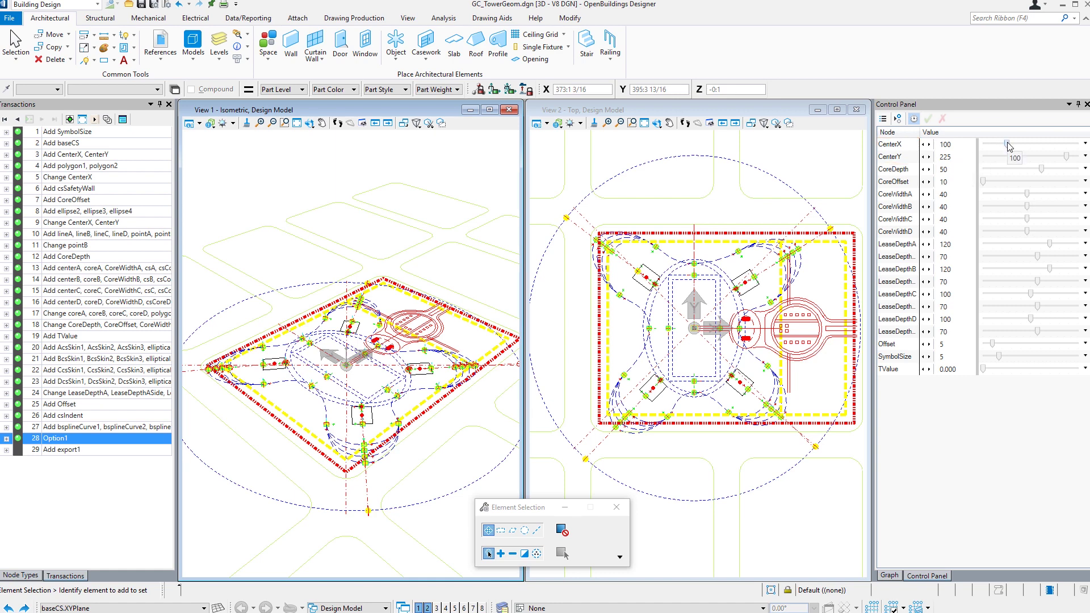
left_click_drag(1008, 146, 994, 145)
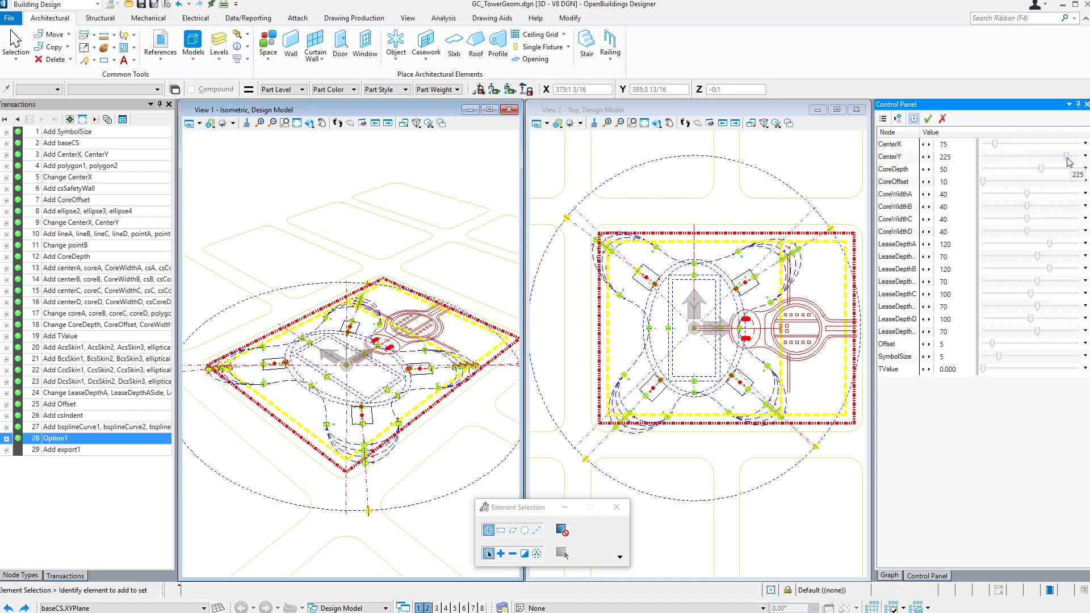
left_click_drag(1066, 156, 1029, 162)
left_click(929, 124)
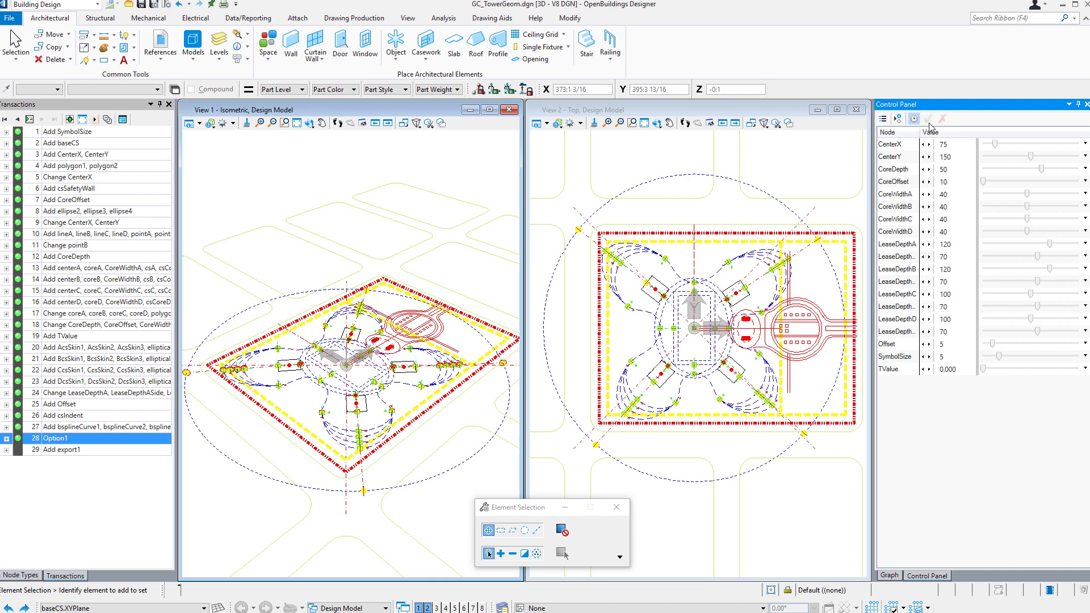
Reduce CoreDepth and CoreWidthA to 30, set lease depths to 100/50, and apply
mouse_move(1042, 173)
left_click_drag(1043, 173, 1016, 177)
left_click_drag(1026, 196, 1030, 245)
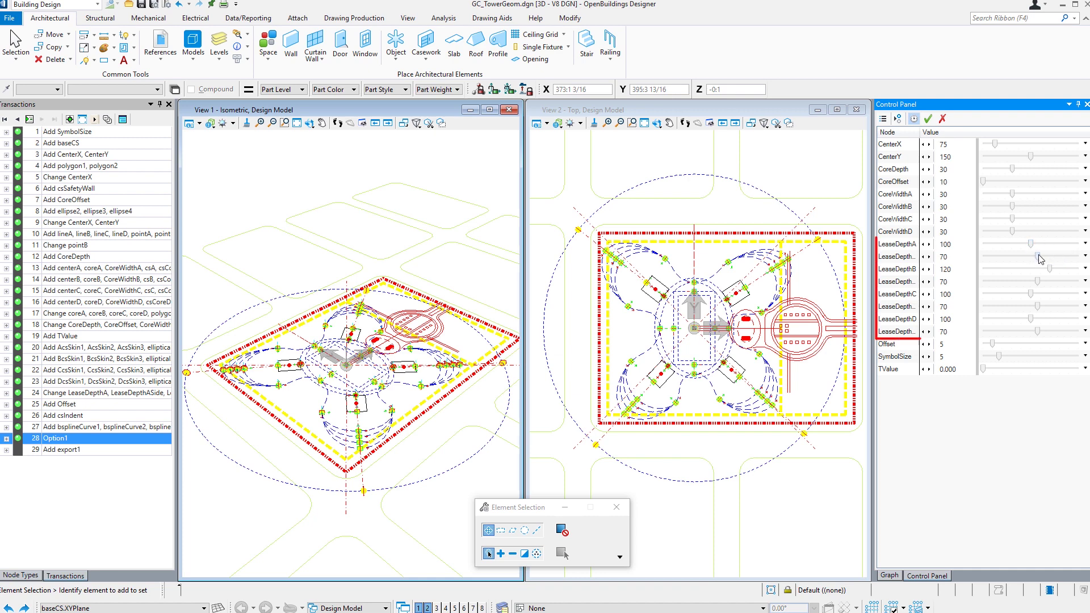
left_click_drag(1037, 259, 1013, 334)
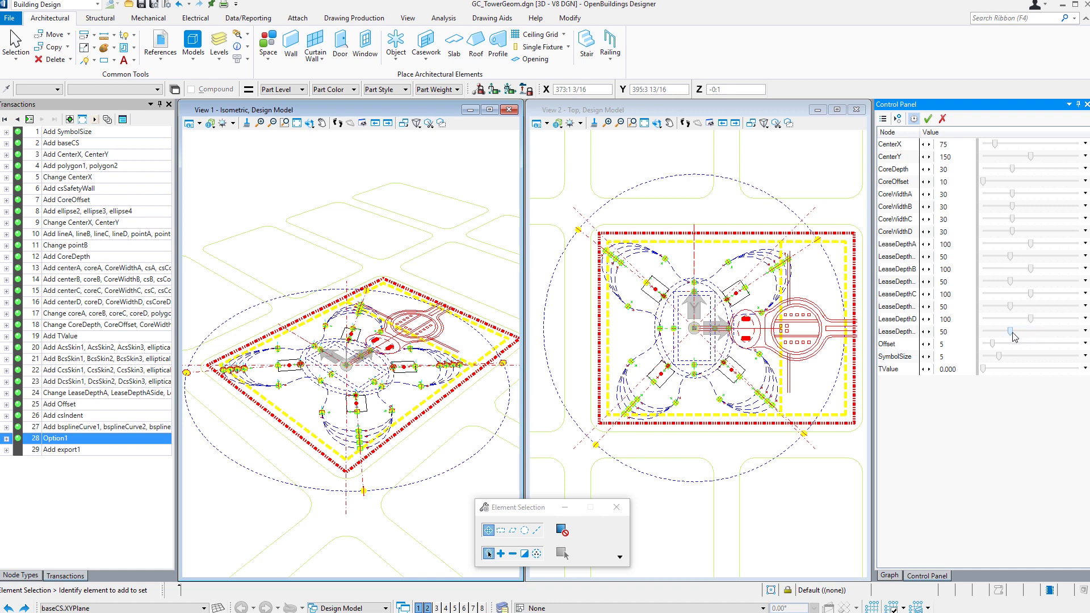
left_click(929, 123)
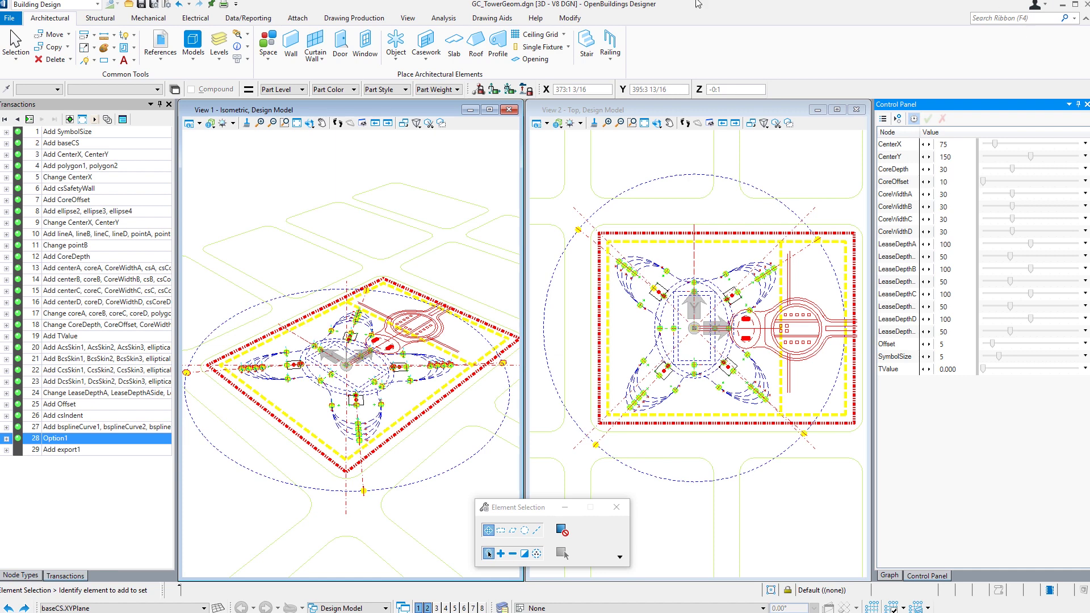
Switch to the Computational Design workflow and show the node graph in the right dock
left_click(59, 5)
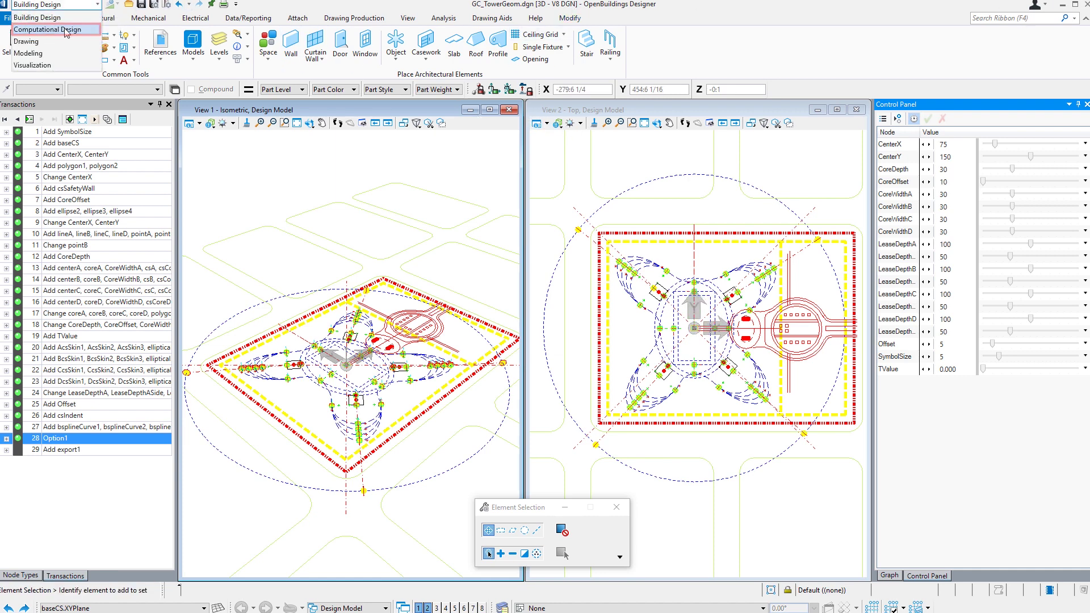
left_click(66, 30)
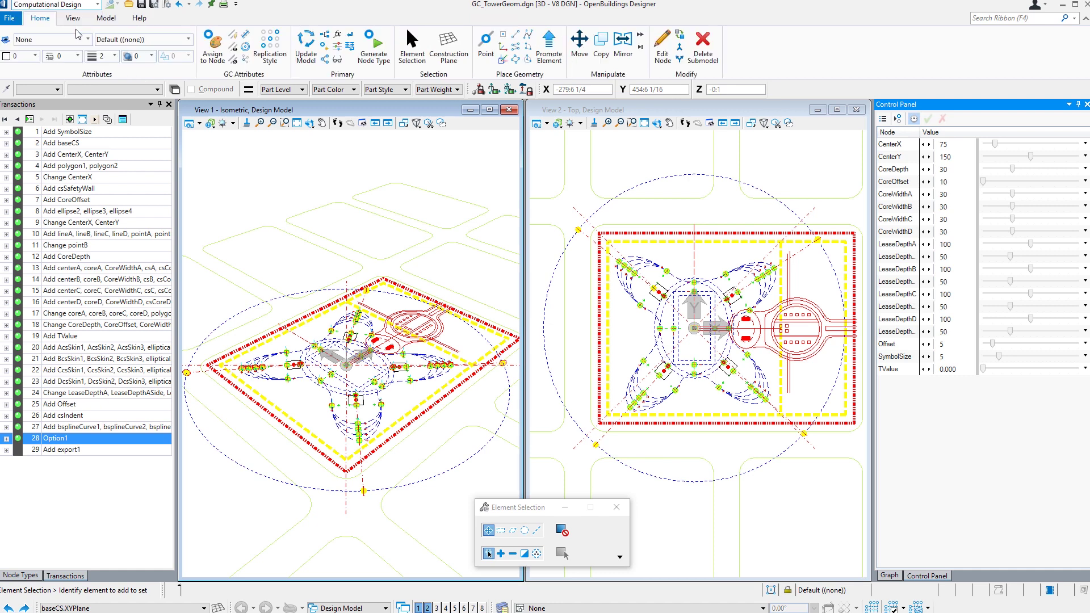
left_click(579, 46)
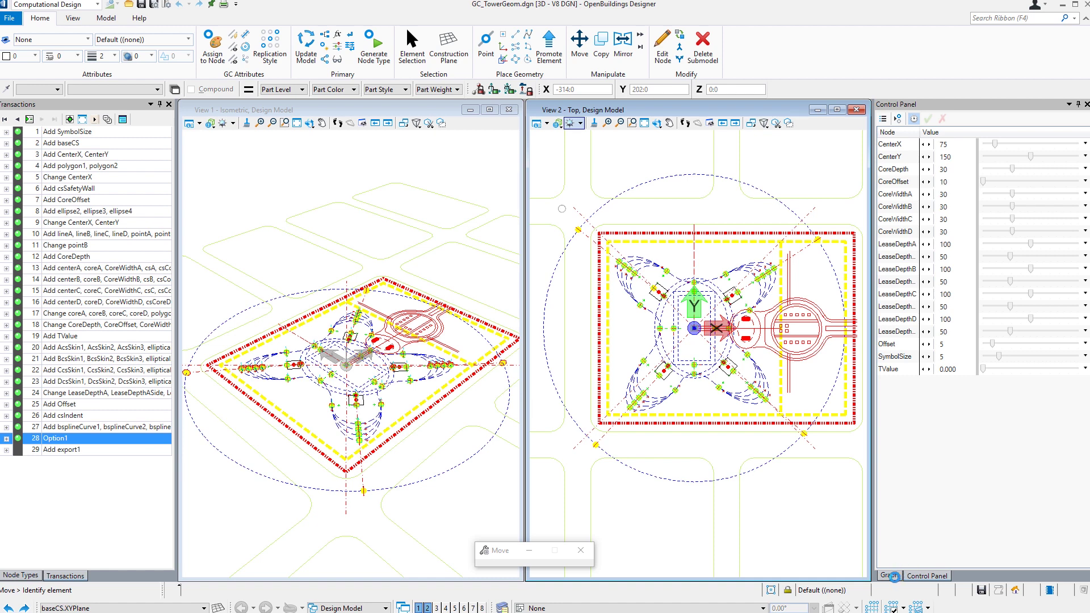
left_click(890, 576)
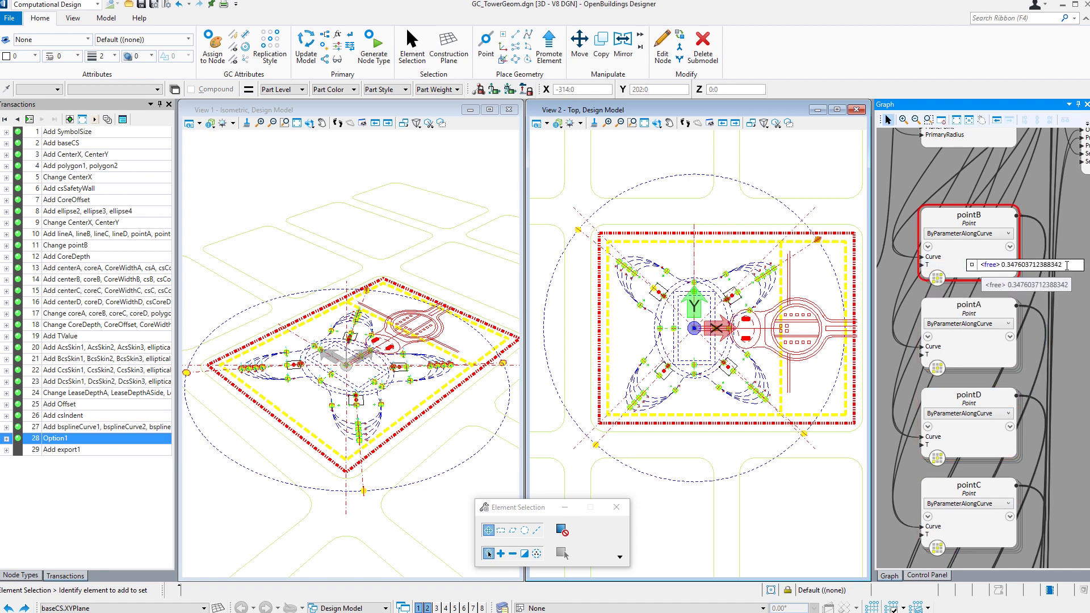
Set pointB's T input to 0.375 and pointA's T input to 0.625
left_click_drag(1067, 266, 1011, 265)
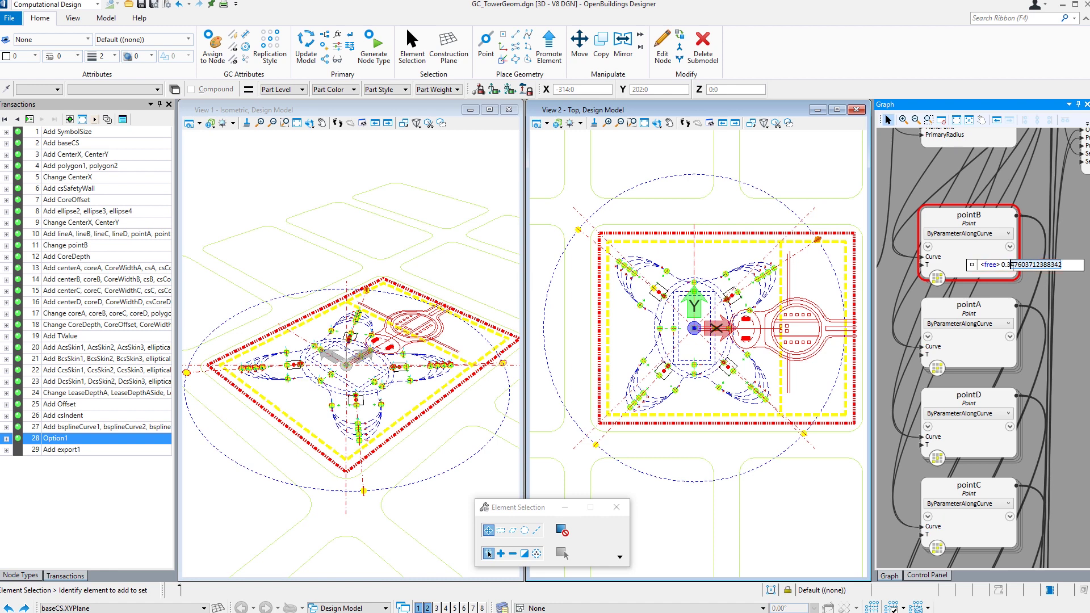
type("75")
left_click(946, 356)
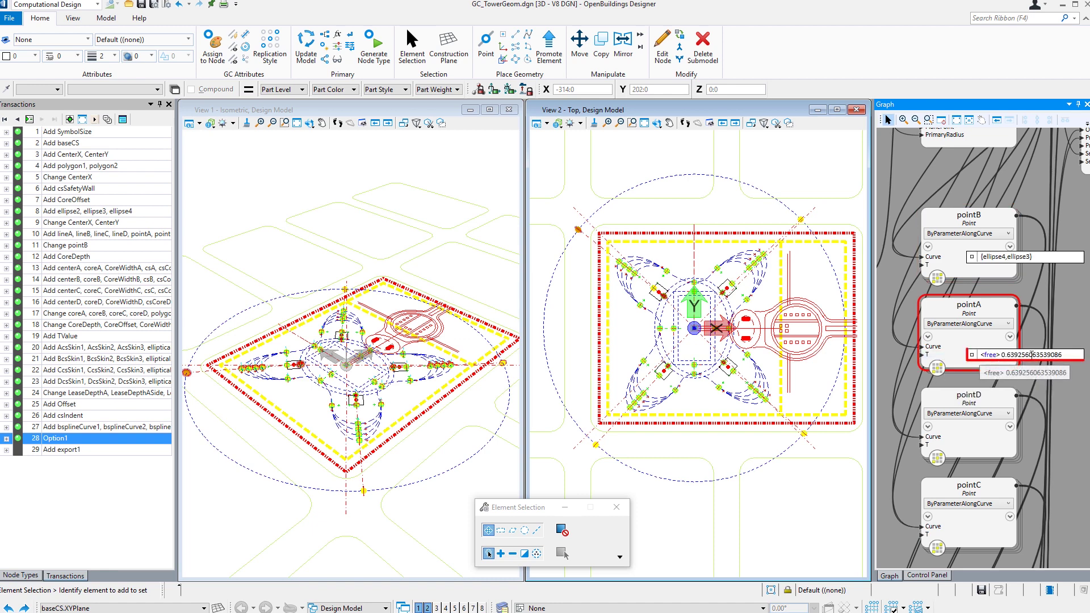
left_click_drag(1063, 355, 1015, 356)
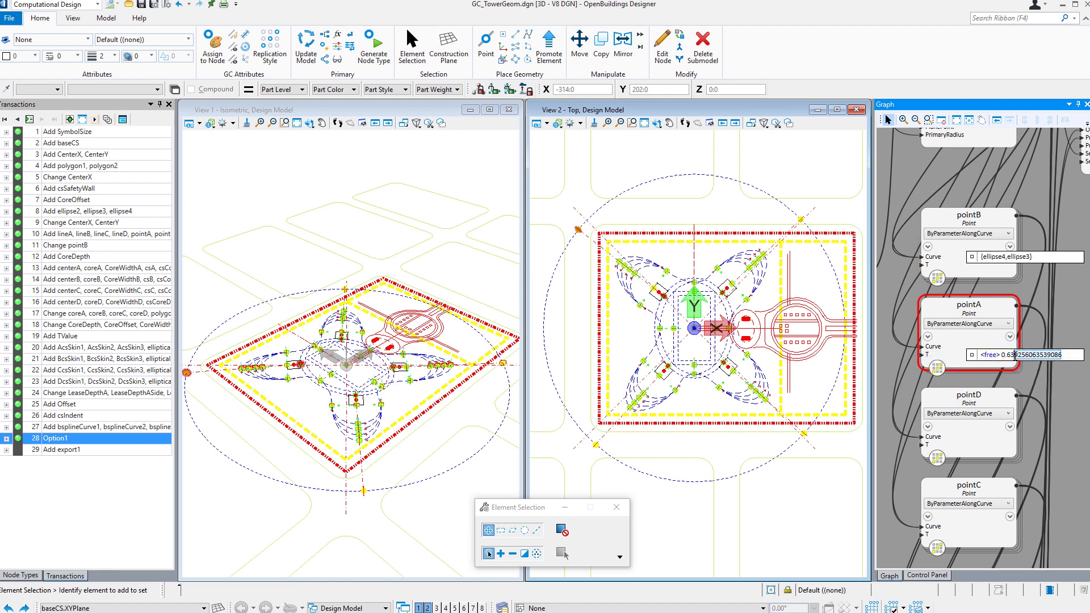
key("BackSpace")
key("BackSpace")
type("25")
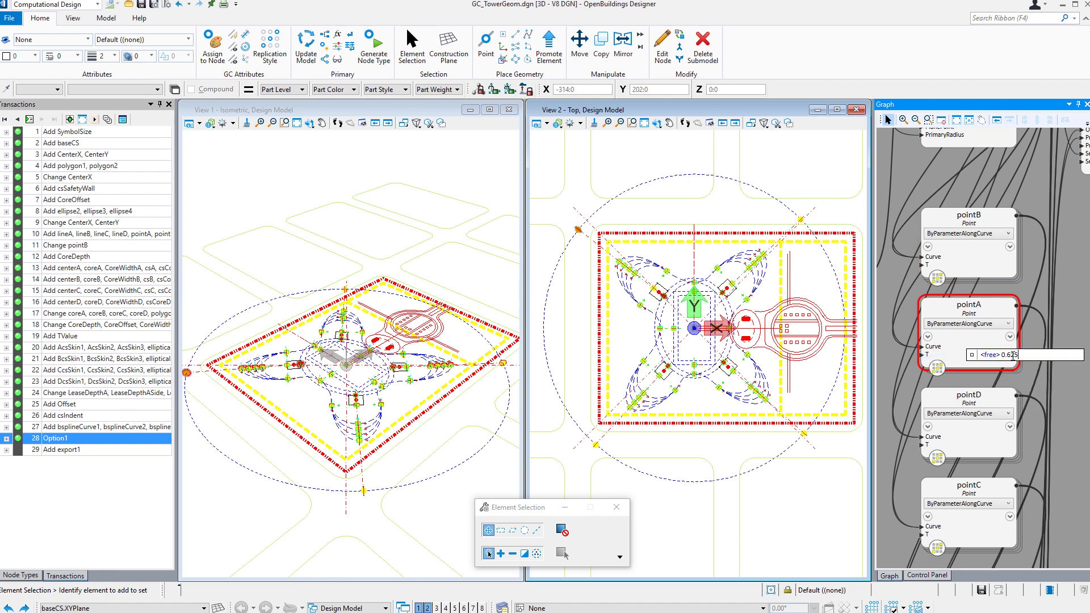
key("Return")
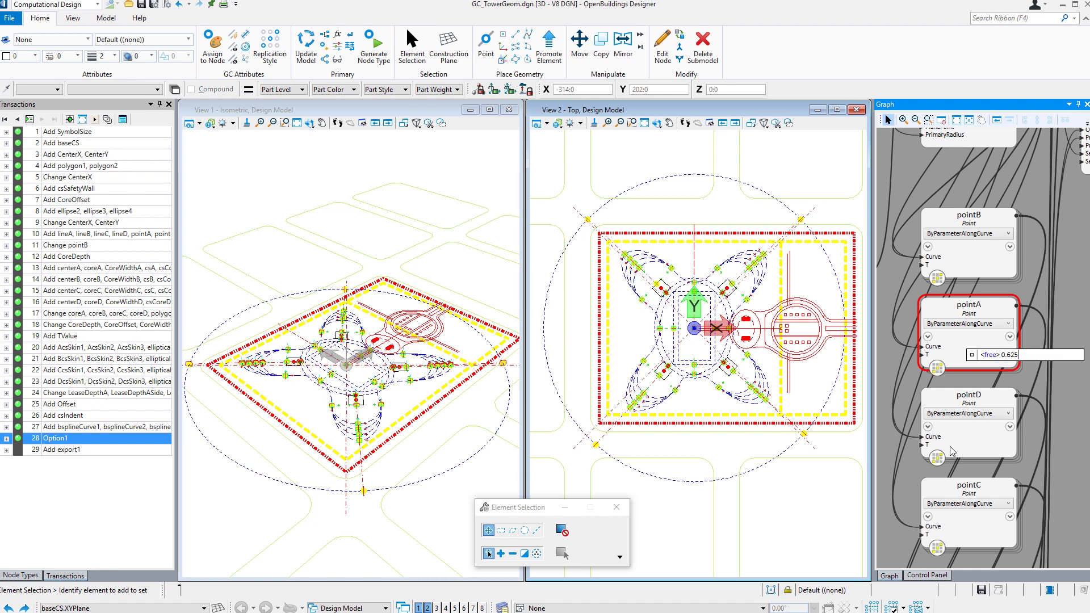
Set pointD's T input to 0.875 and pointC's T input to 0.125
left_click(954, 450)
left_click_drag(1060, 445, 1011, 445)
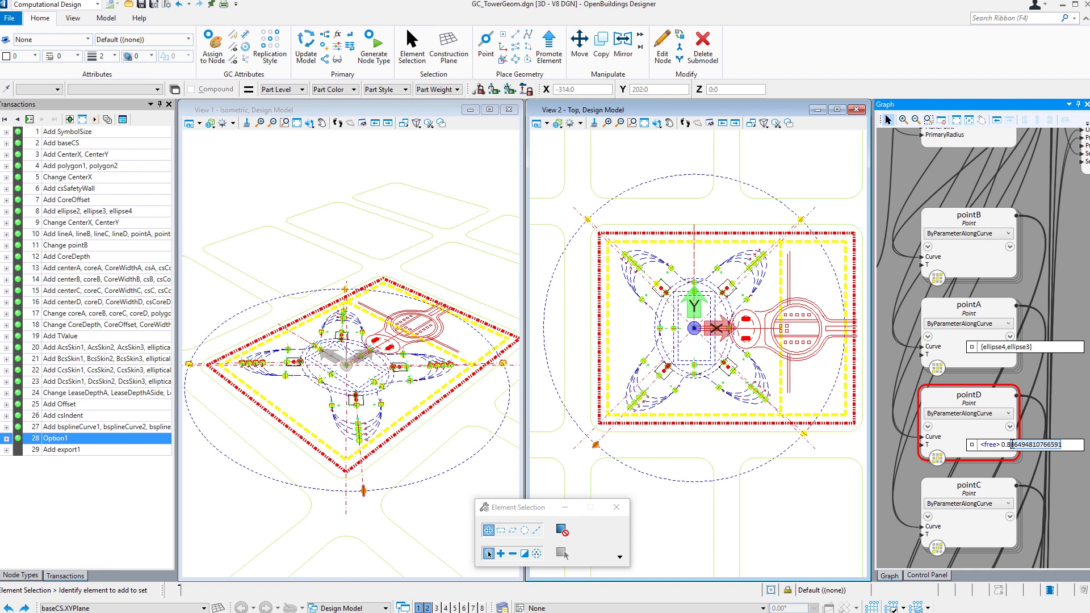
type("75")
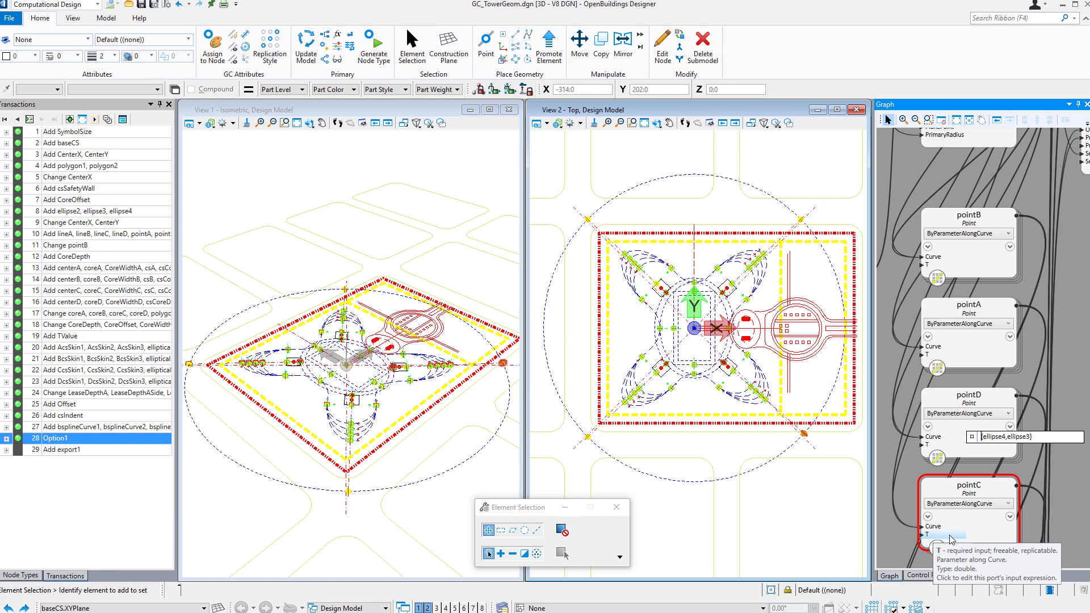
mouse_move(940, 536)
left_click(1061, 535)
left_click_drag(1061, 535, 1011, 535)
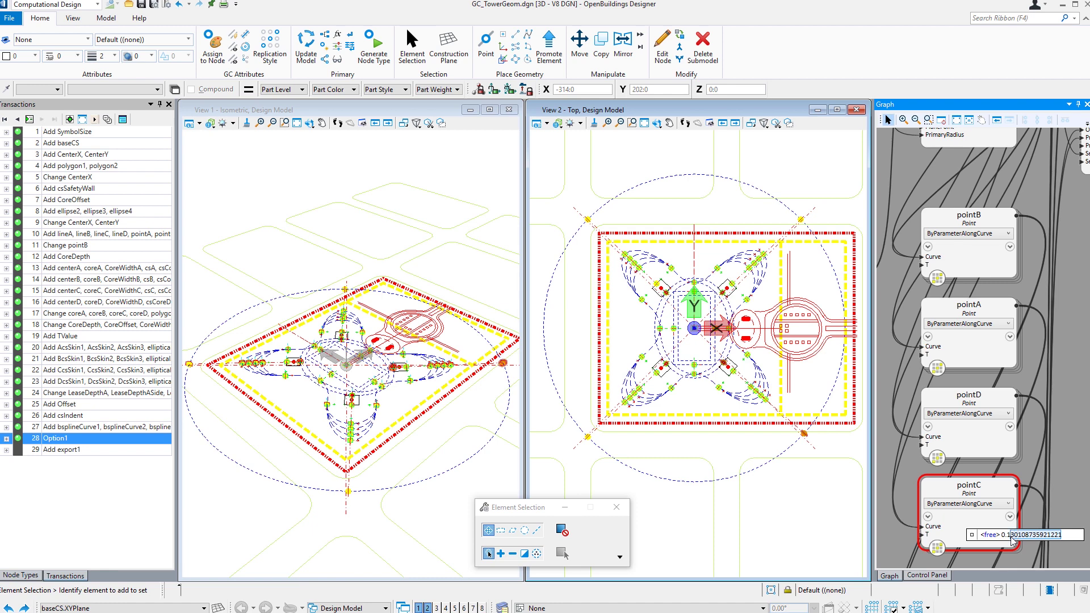
type("25")
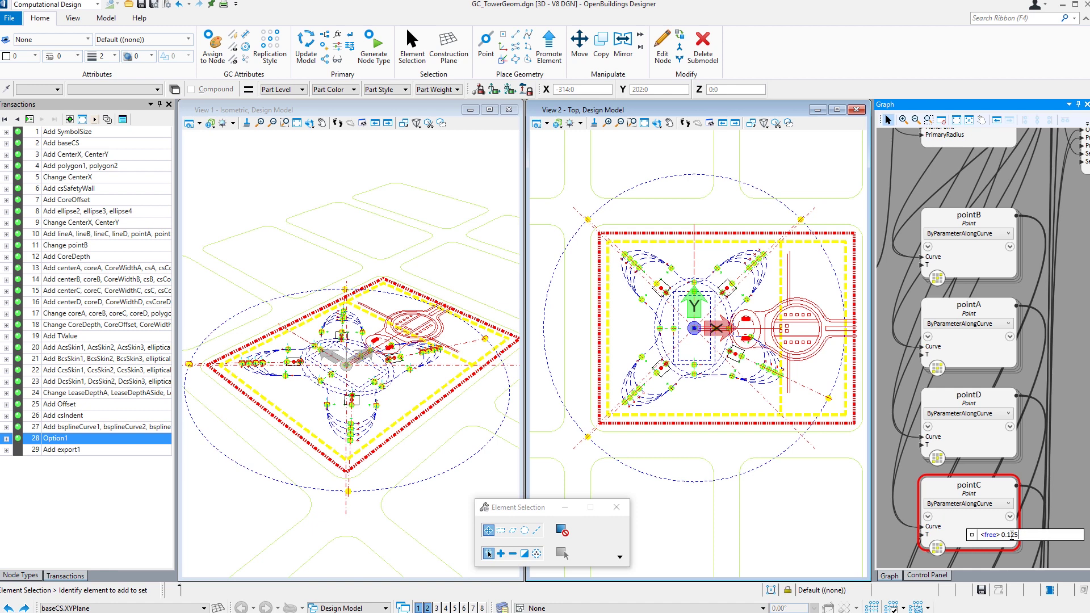
key("Tab")
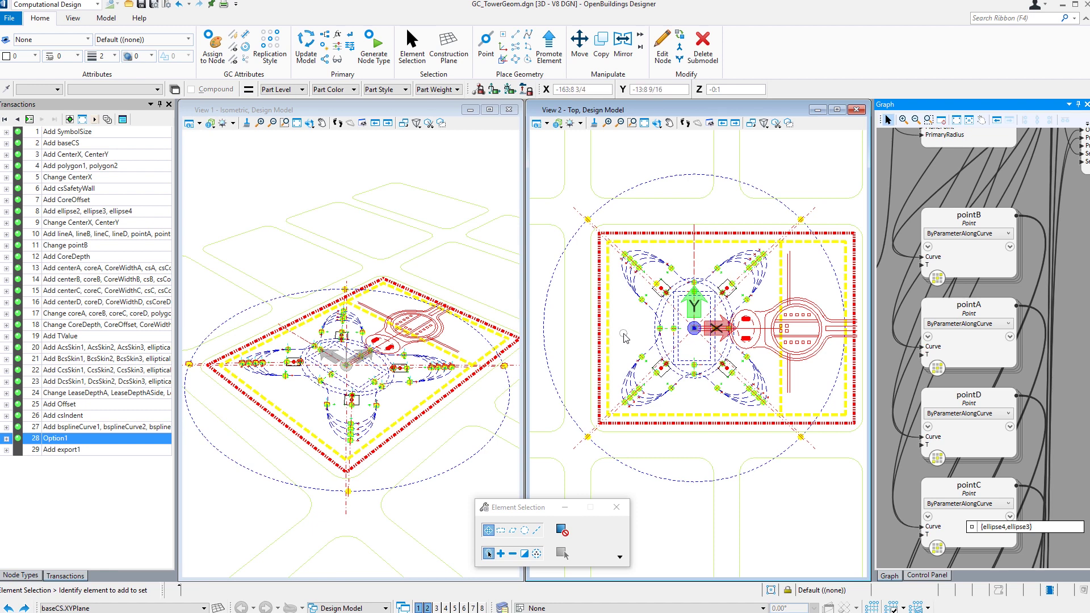
Record the parameter changes as transaction 29 and rename it 'Option 2'
left_click(28, 120)
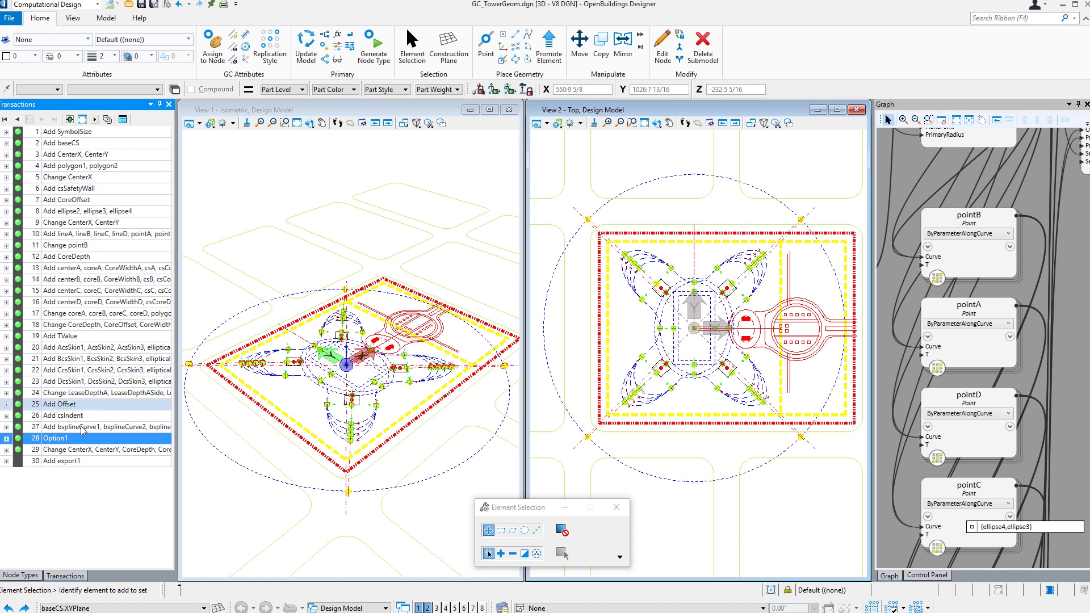
left_click(81, 452)
left_click(81, 451)
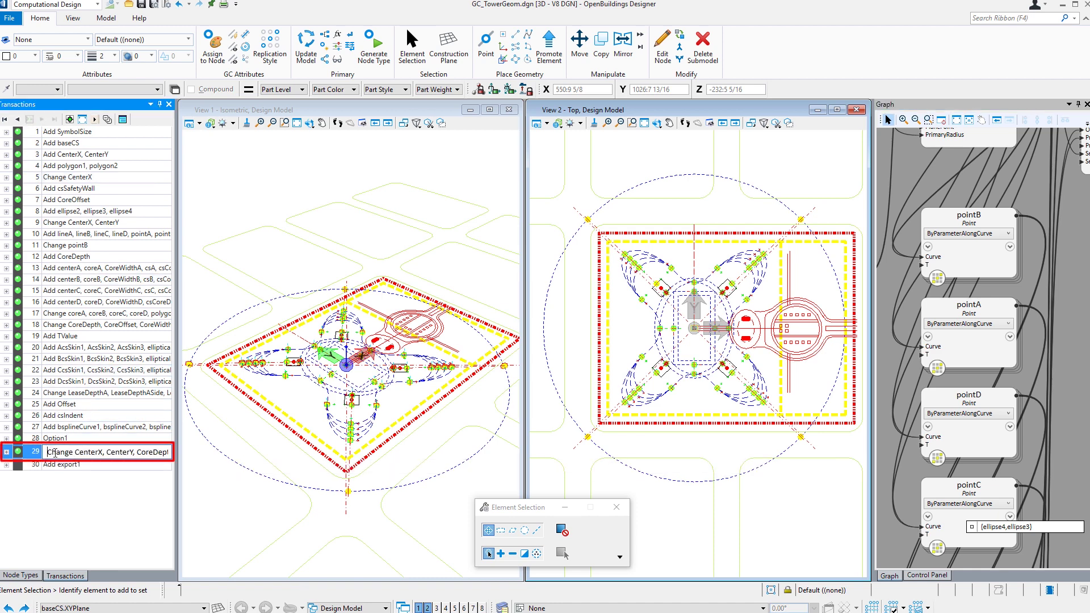
type("O")
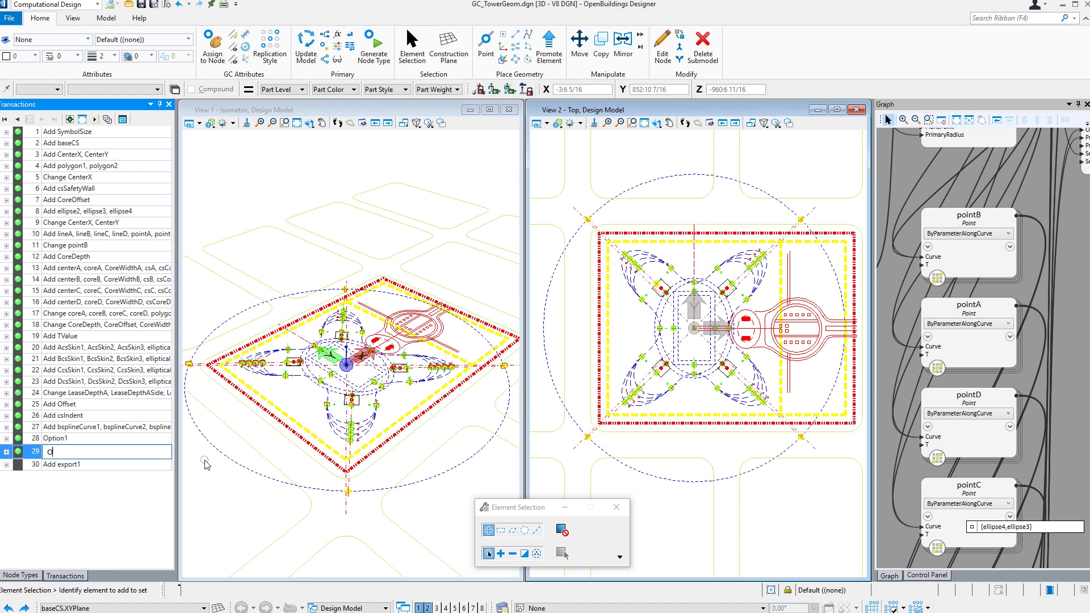
type("ption 2")
key("Return")
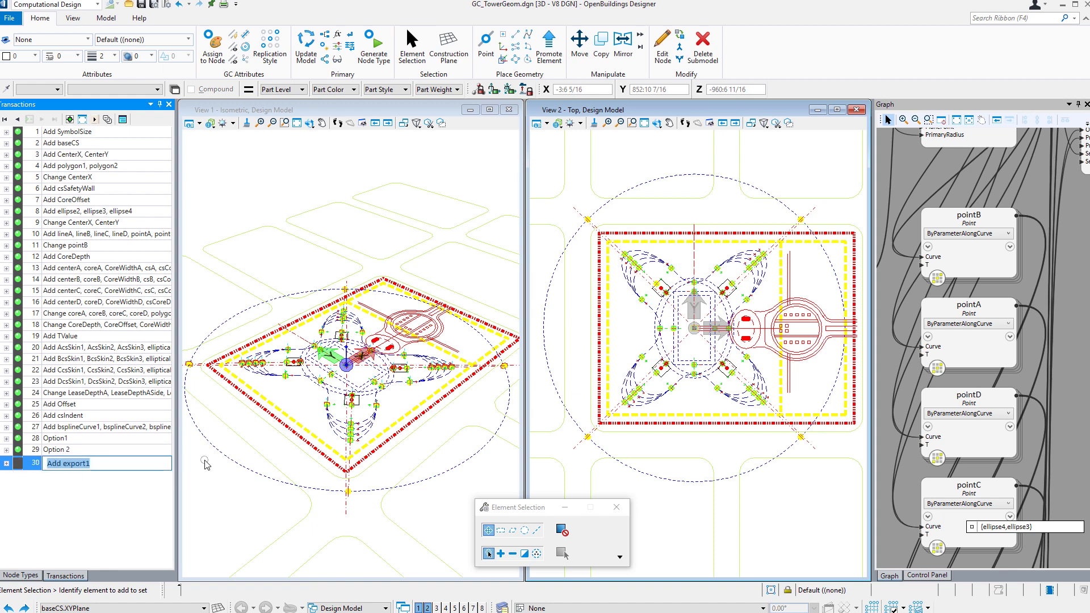
left_click(132, 489)
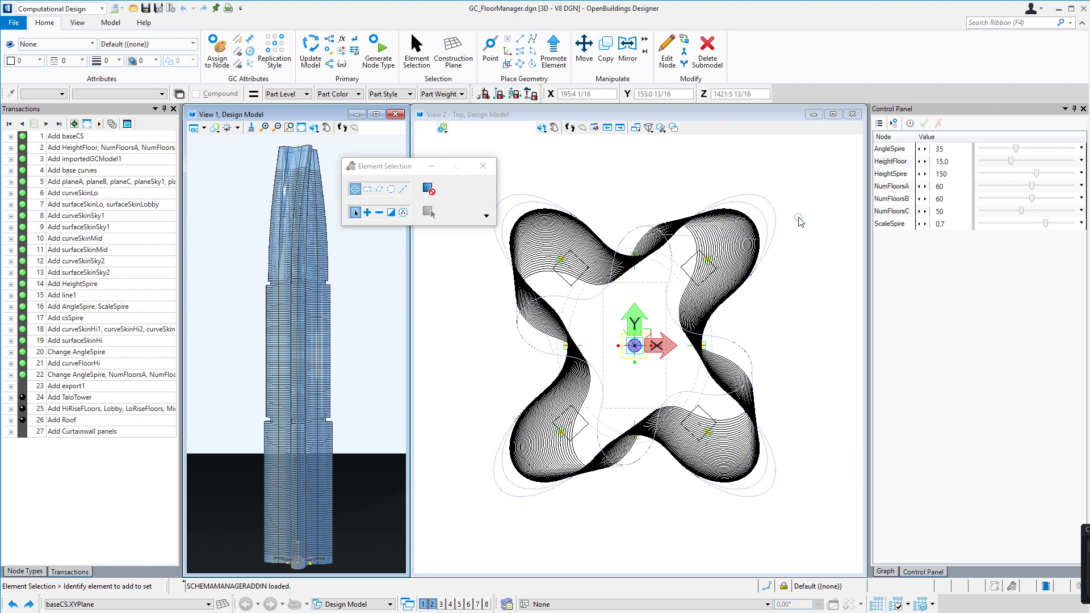
Set AngleSpire to 0 and enable Hold Changes to defer model updates
left_click(1017, 148)
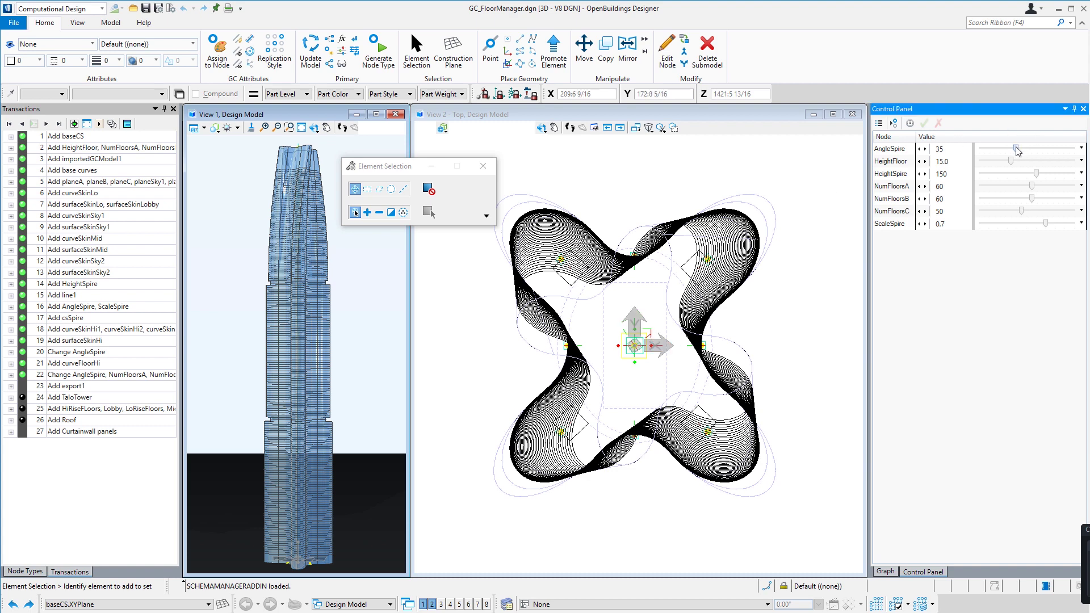
left_click(976, 149)
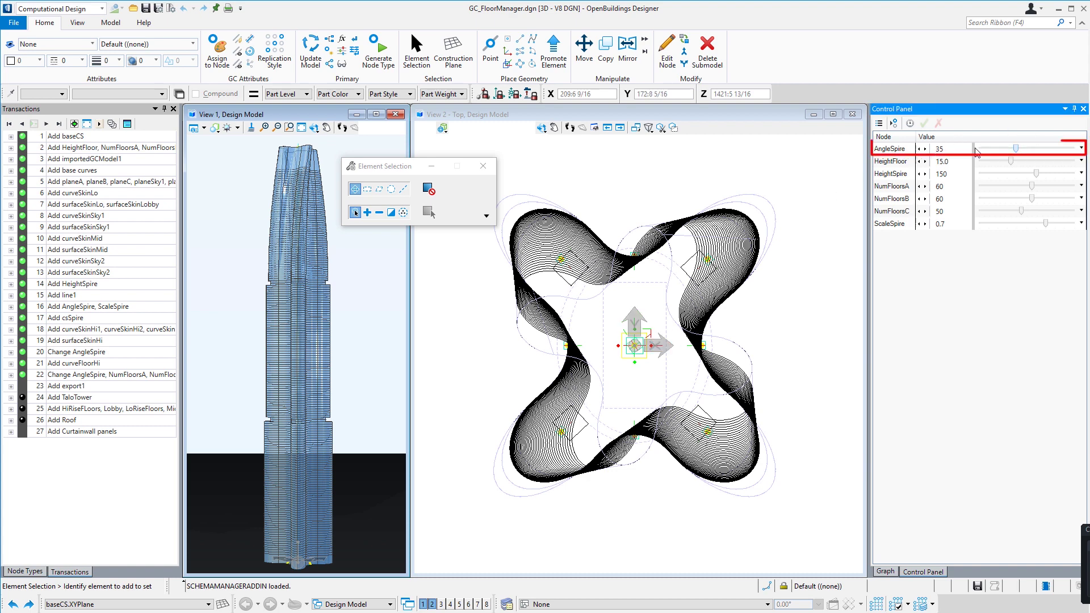
left_click(969, 148)
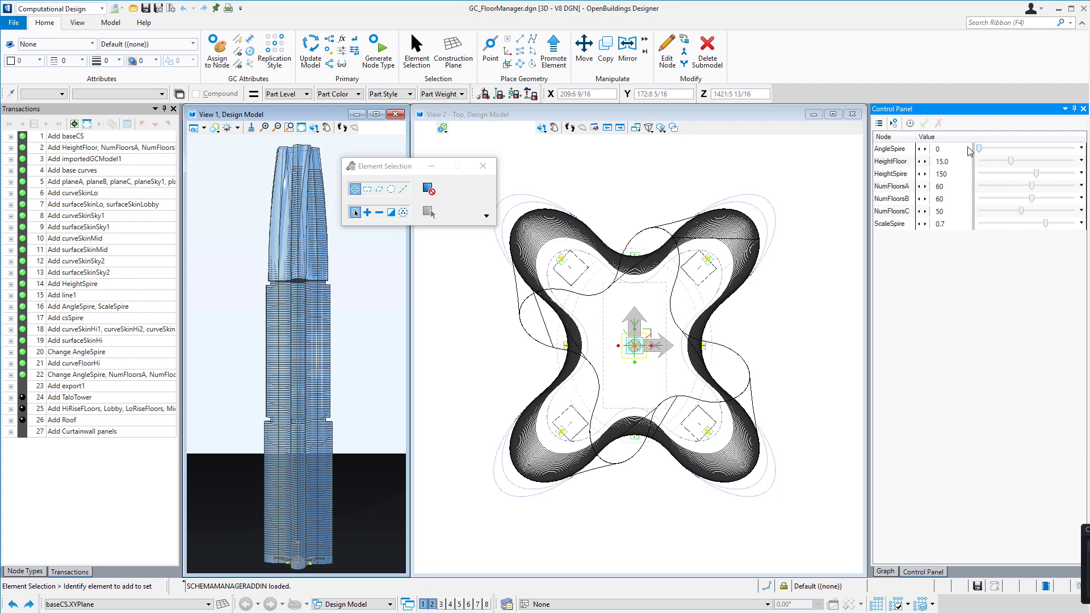
left_click(910, 124)
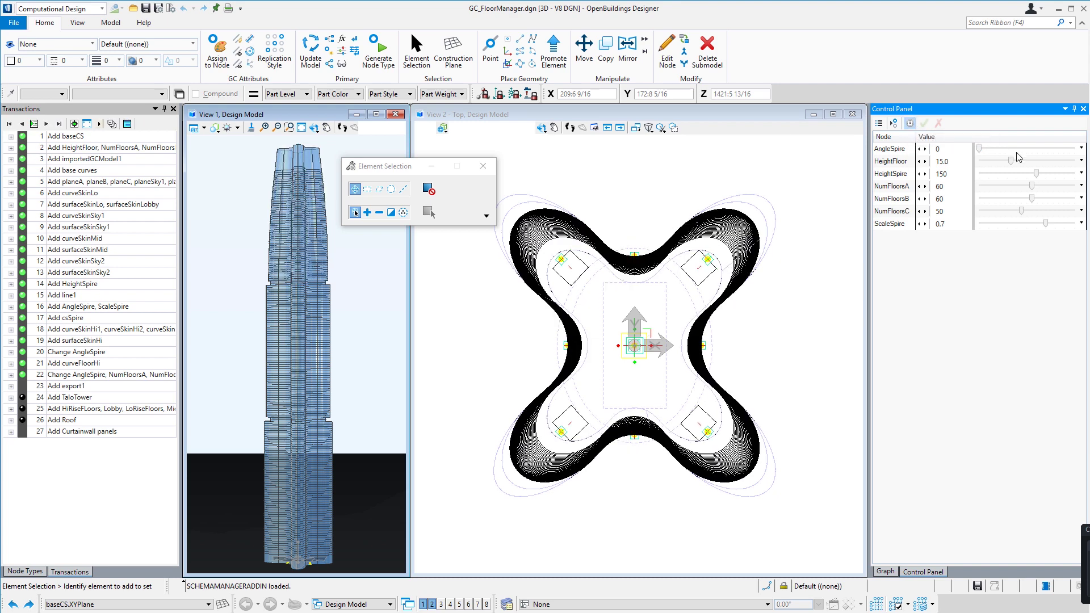
Set HeightFloor 17, NumFloorsA/B/C to 70, ScaleSpire 1.0, and apply
left_click_drag(1016, 164, 1024, 163)
left_click_drag(1033, 188, 1045, 188)
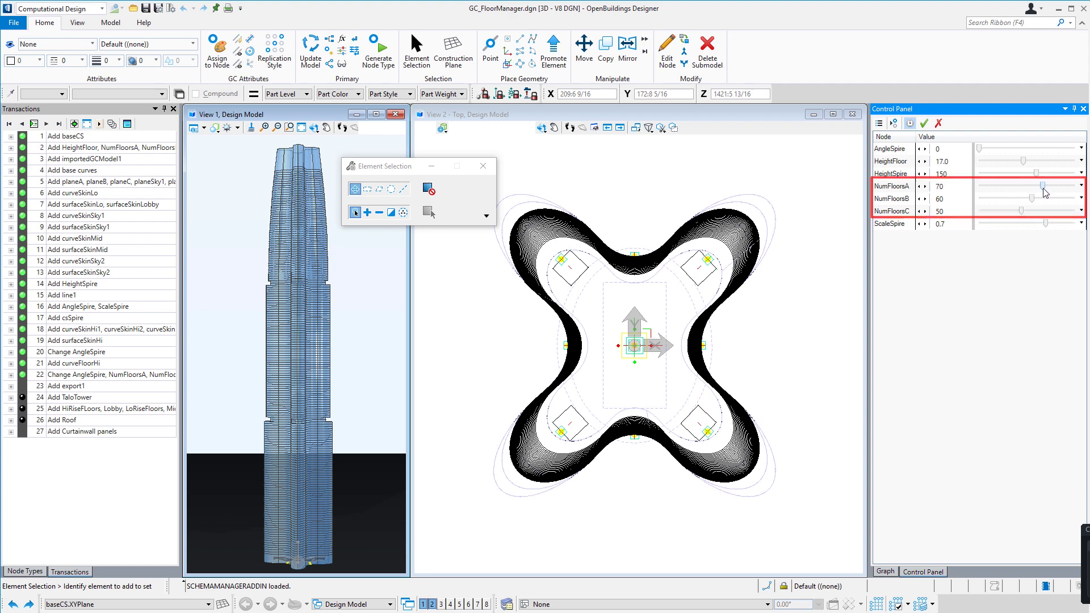
mouse_move(1032, 198)
left_mouse_down()
mouse_move(1043, 198)
mouse_move(1023, 213)
mouse_move(1041, 213)
left_mouse_up()
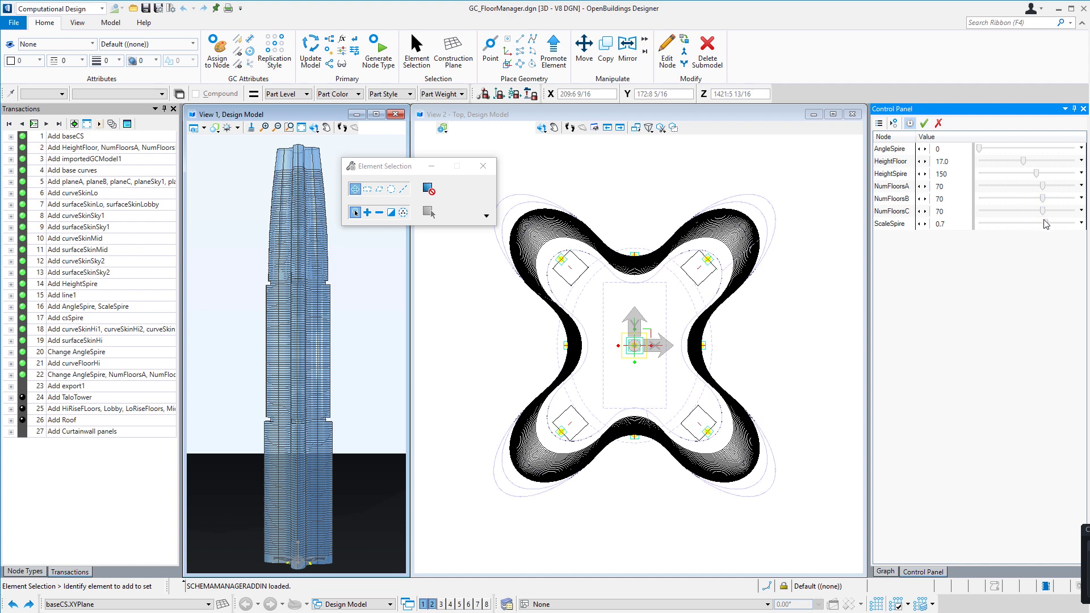
left_click_drag(1045, 223, 1071, 228)
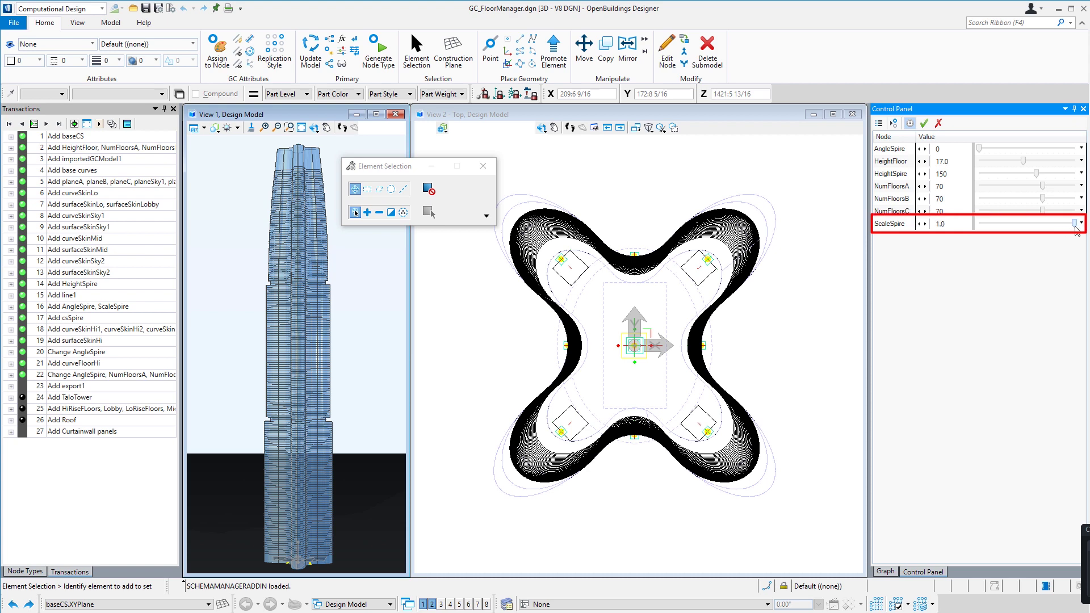
left_click(924, 124)
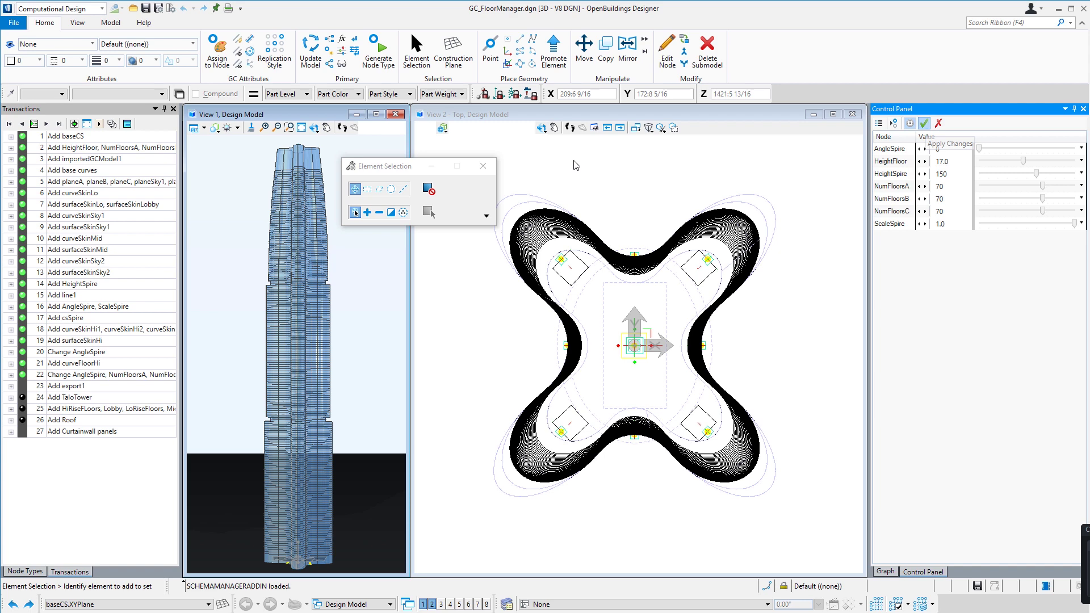
Fit the tower in View 1 and apply ScaleSpire 0.9
left_click(302, 128)
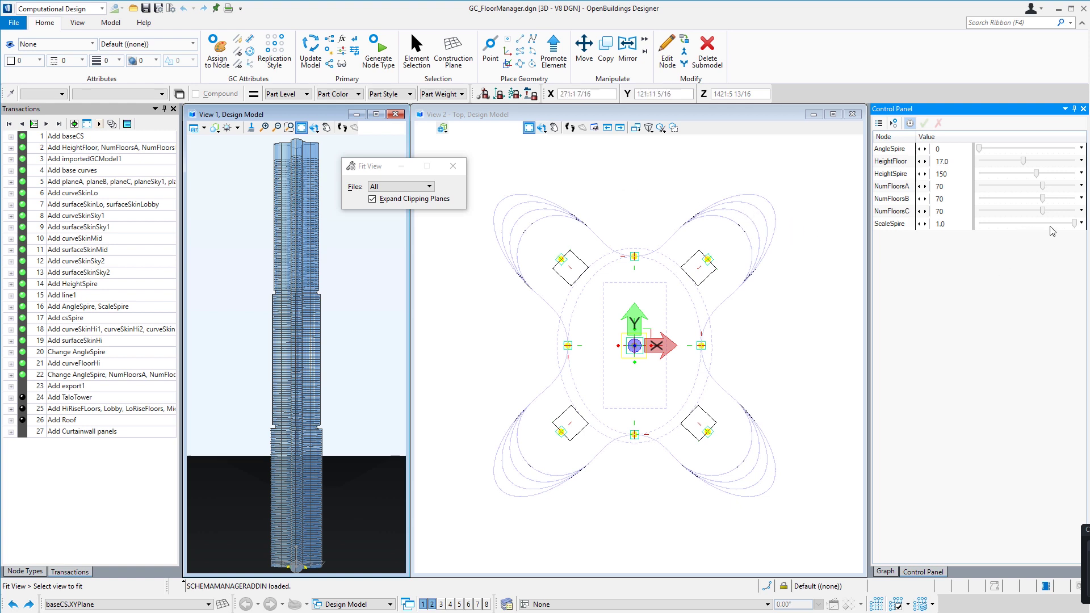
left_click_drag(1069, 226, 1063, 224)
left_click(924, 122)
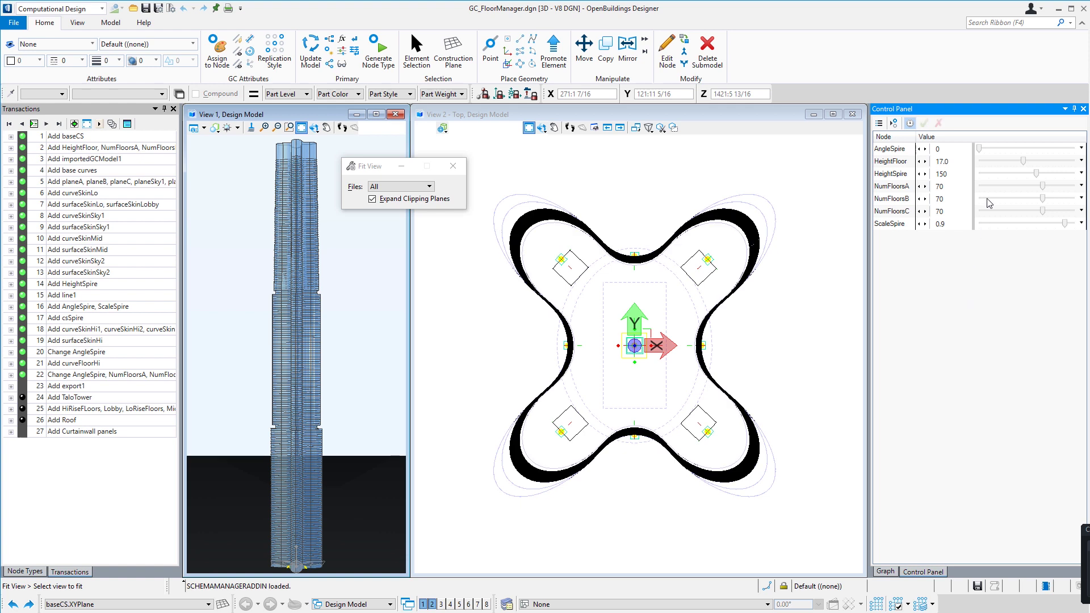
Twist the spire with AngleSpire 25, then bring AngleSpire back to 0
left_click_drag(984, 150, 989, 148)
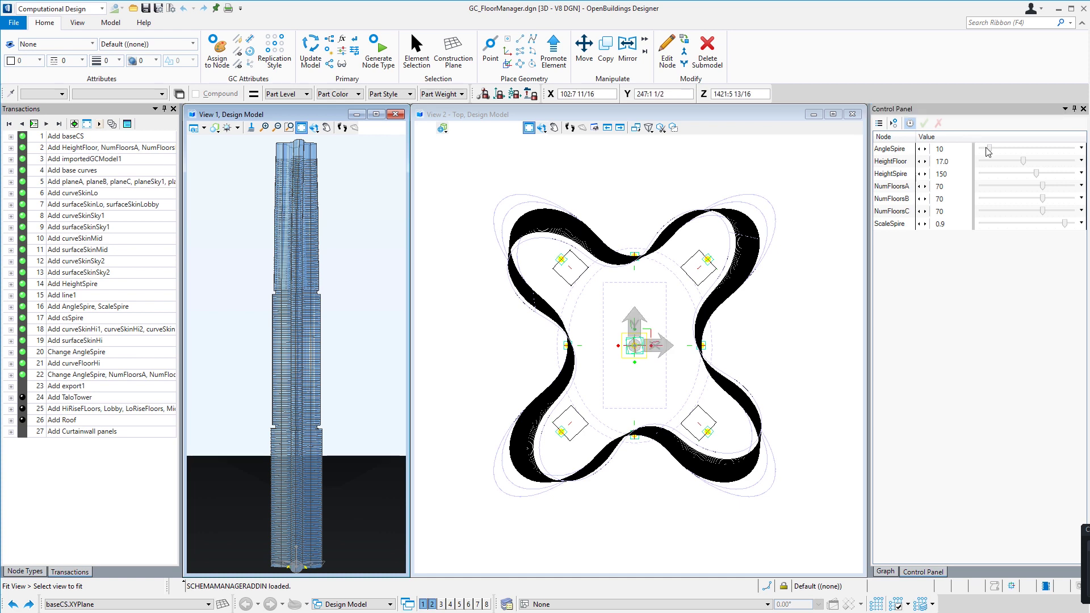
left_click_drag(989, 149, 1005, 153)
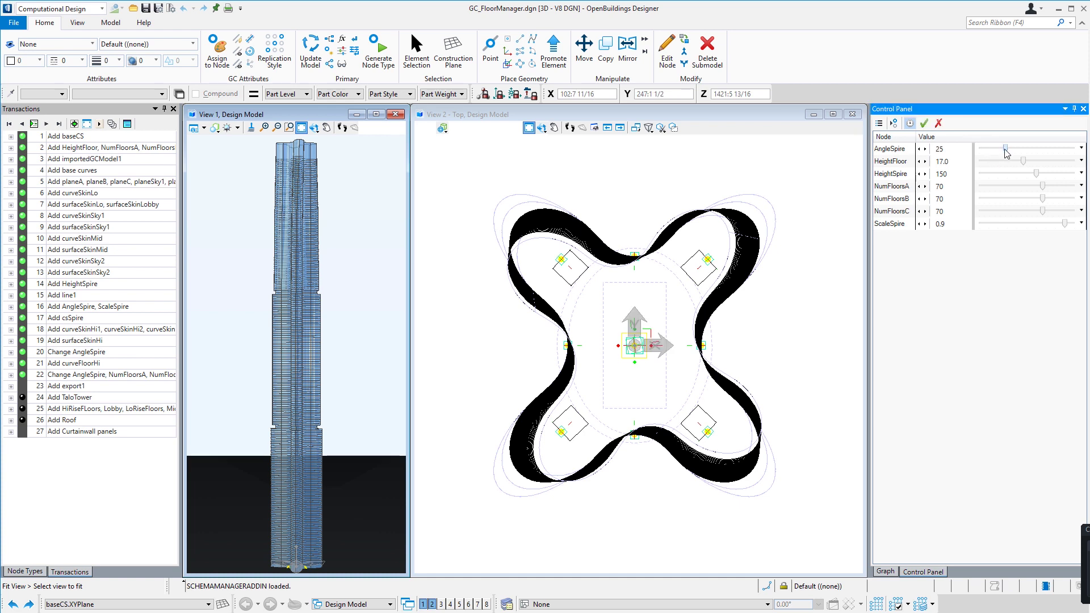
left_click(925, 127)
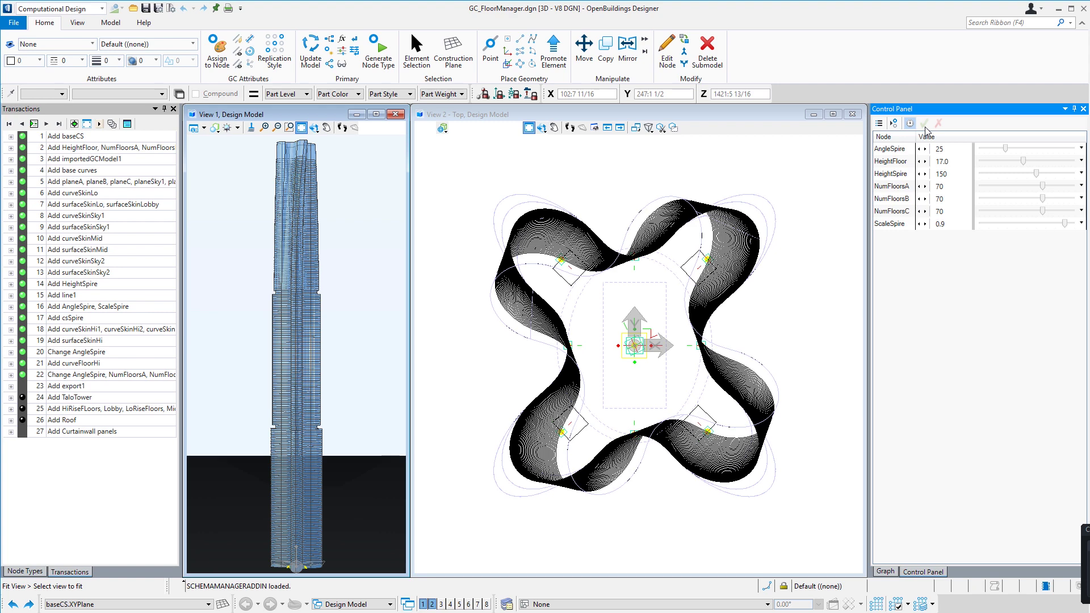
left_click_drag(1005, 148, 978, 149)
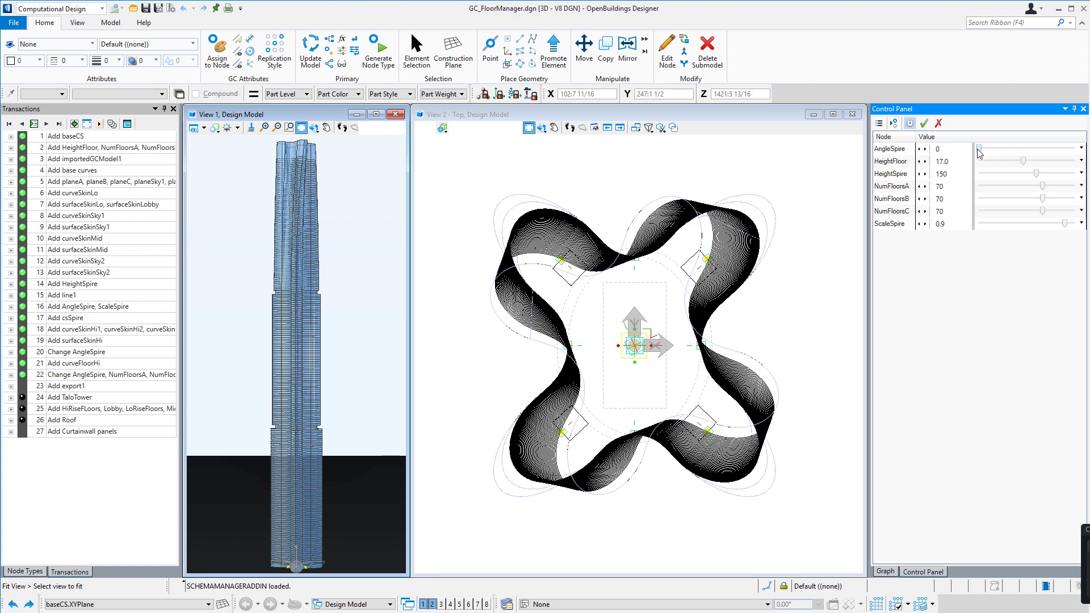
left_click(909, 125)
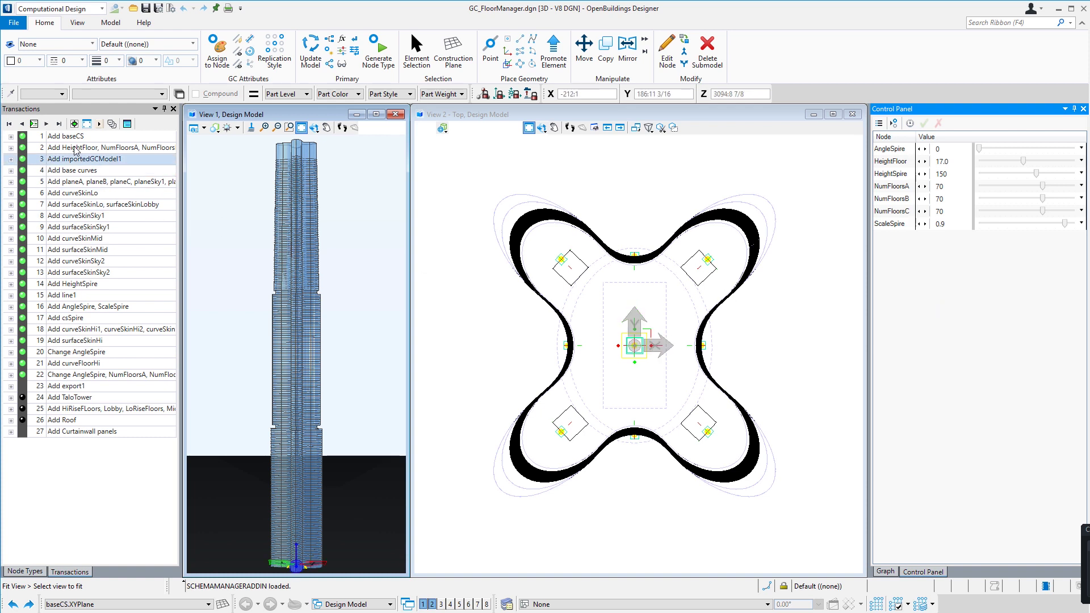
Record the changes as transaction 23 and rename it 'Option 2'
left_click(34, 124)
left_click(85, 387)
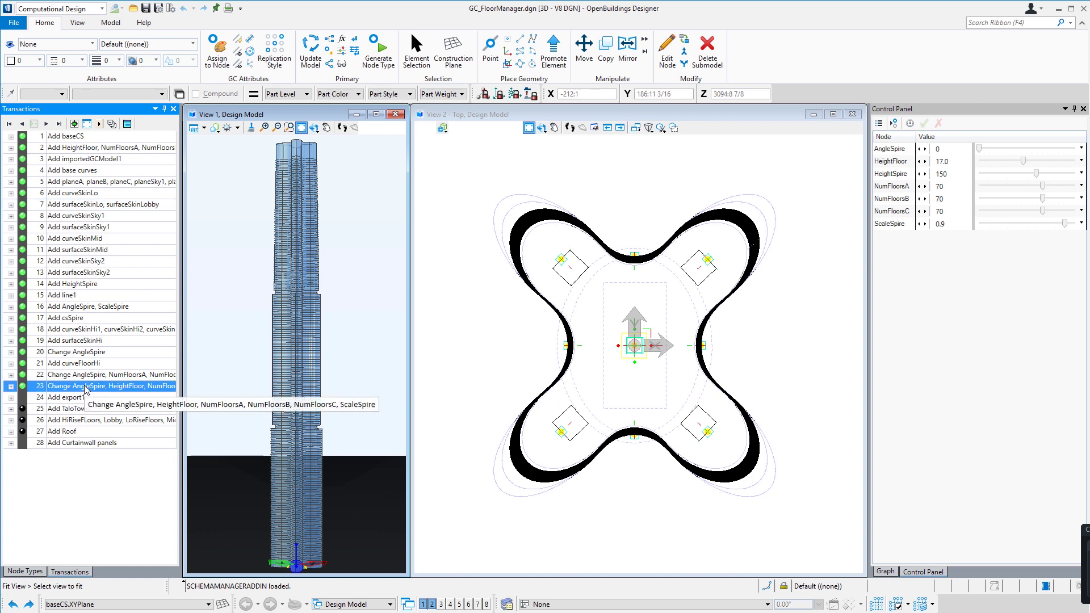
left_click(121, 388)
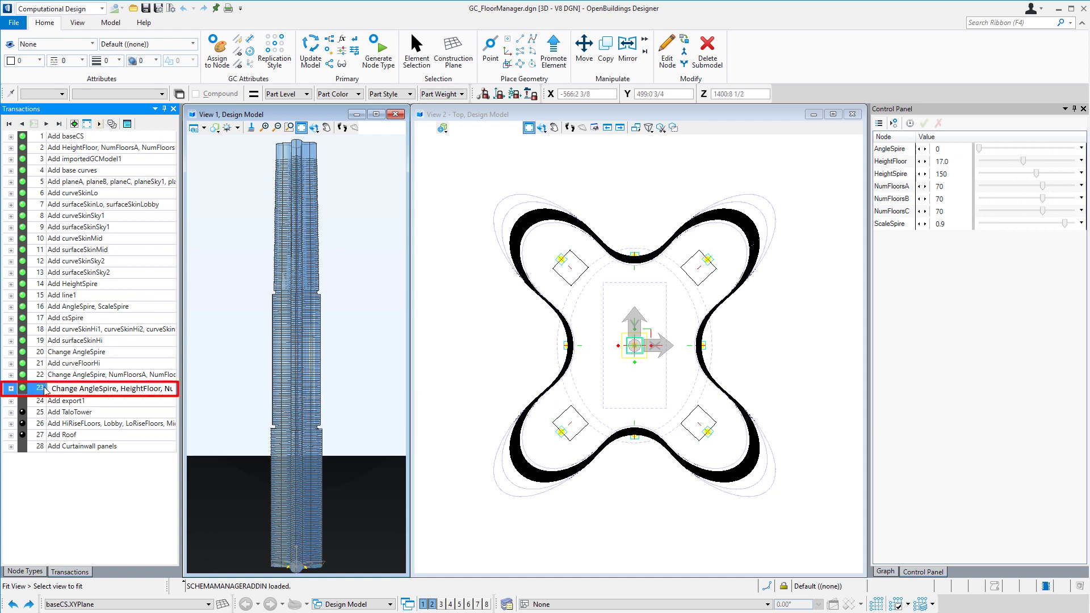
left_click_drag(52, 391, 201, 404)
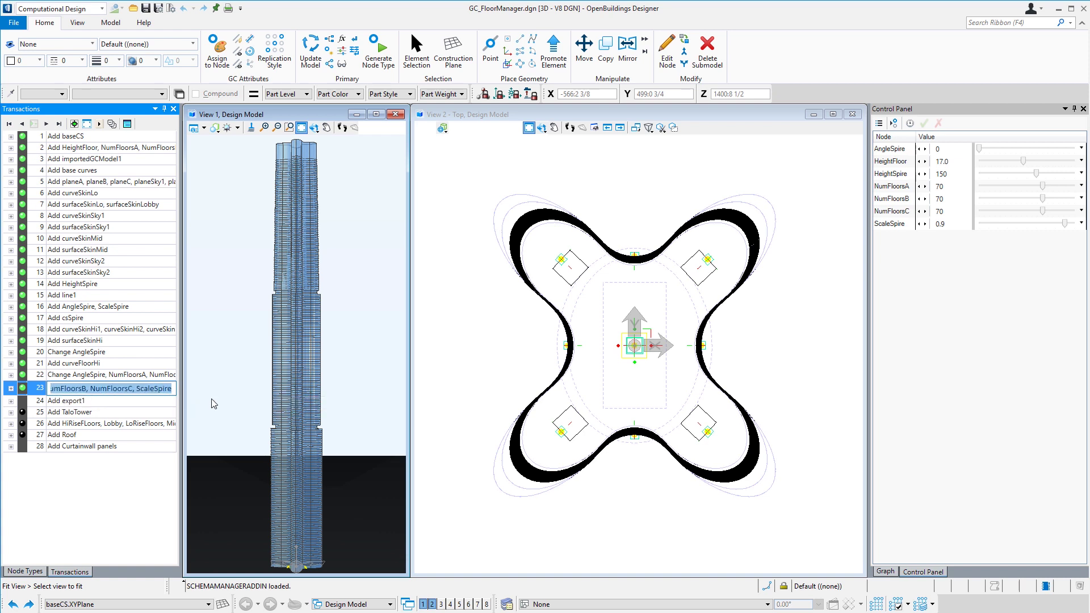
type("Option 2")
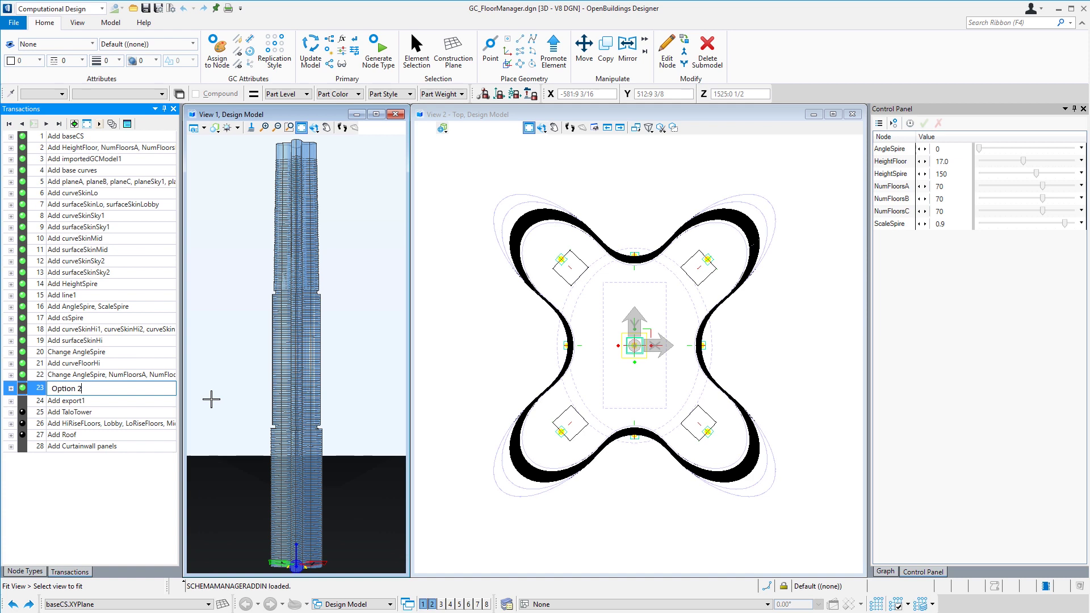
key("Tab")
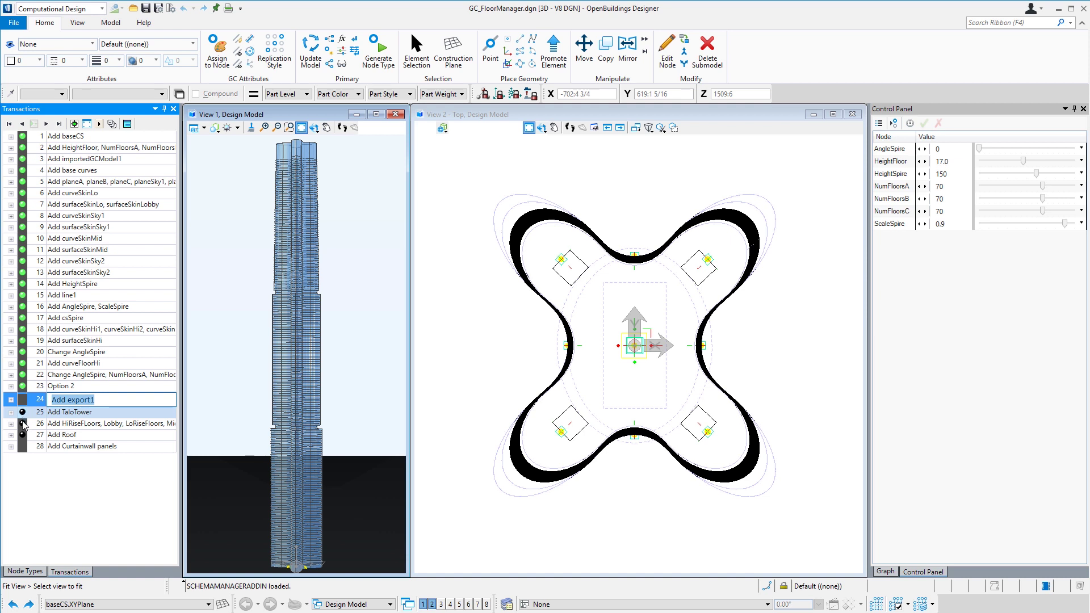
Play transactions through Add Roof, then play GC_Floor-Lobby through Change export1
key("Return")
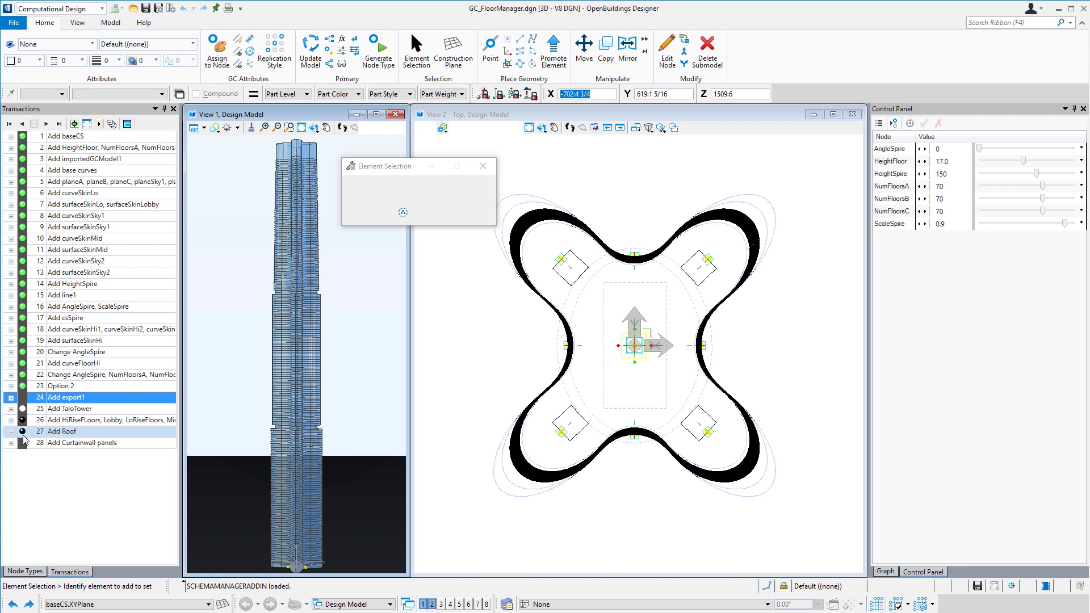
left_click(23, 433)
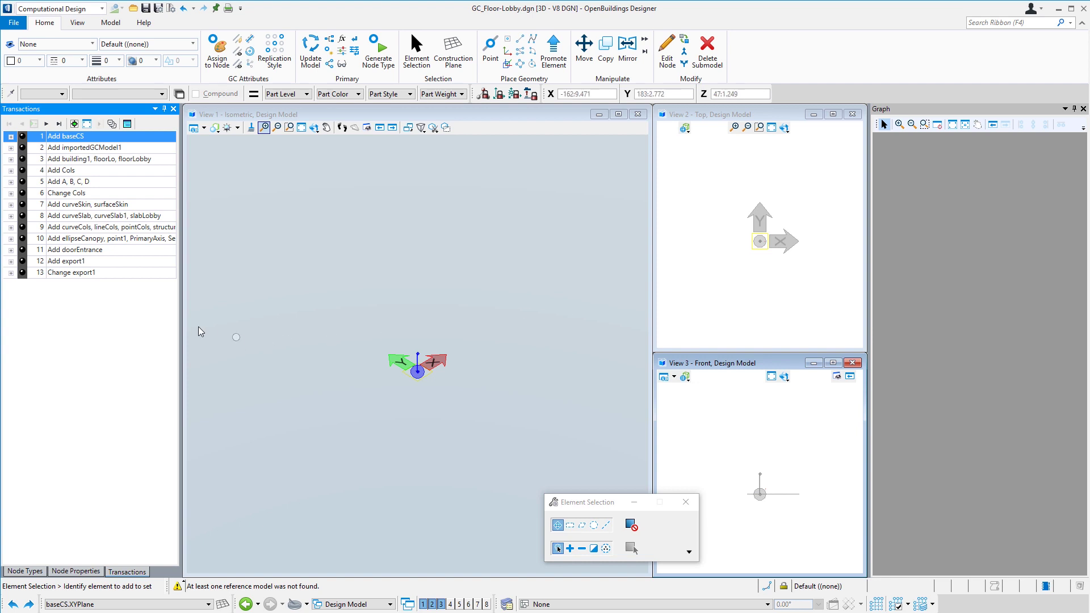
left_click(30, 274)
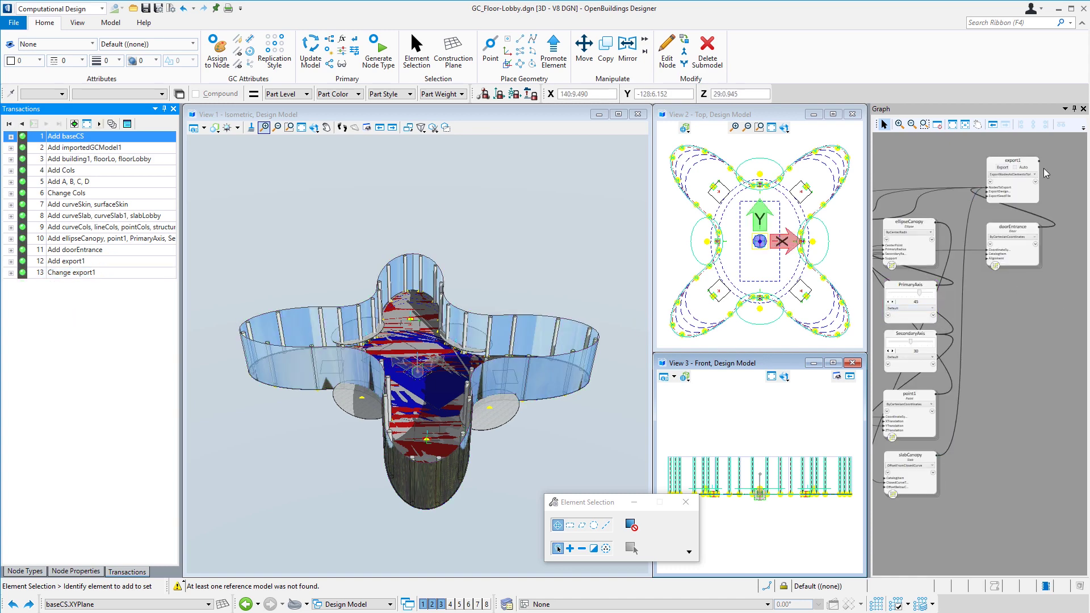
Export the lobby floor, then play GC_Floor-Low through Add exportLow and export it
left_click(1002, 167)
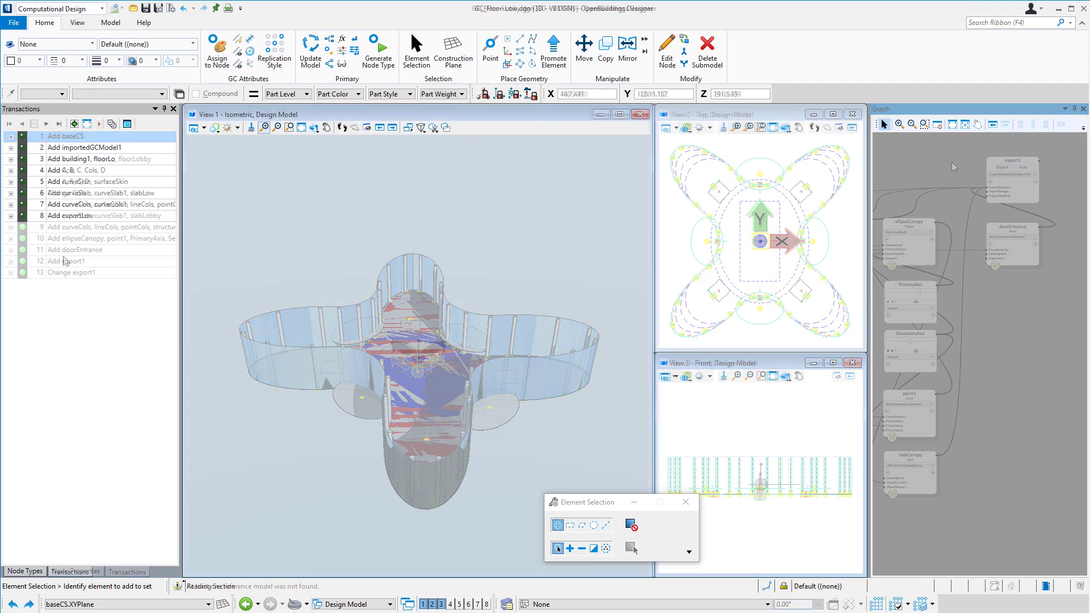
left_click(23, 217)
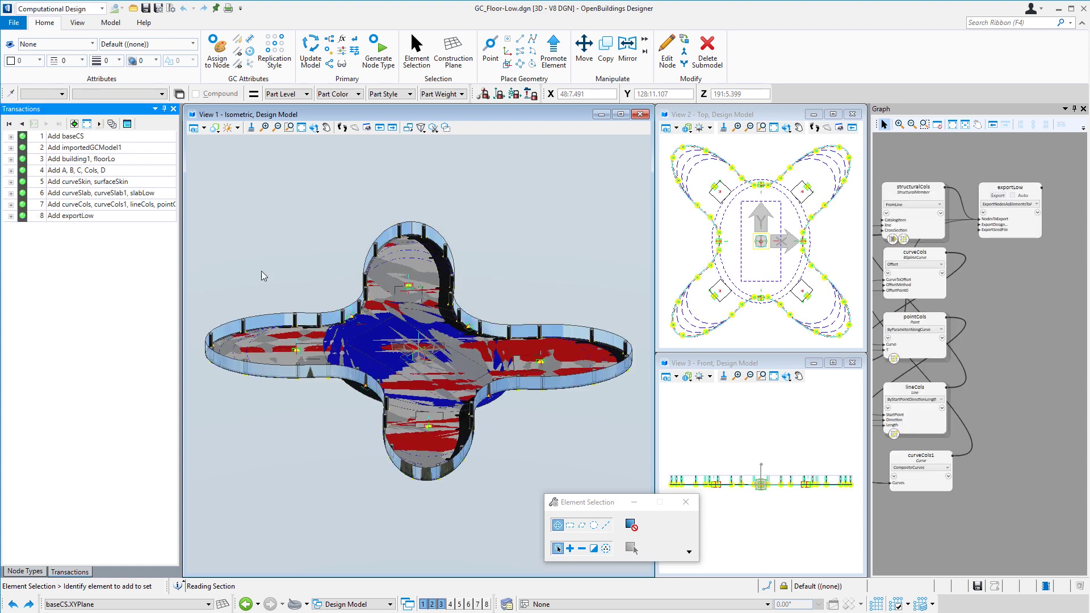
left_click(1002, 197)
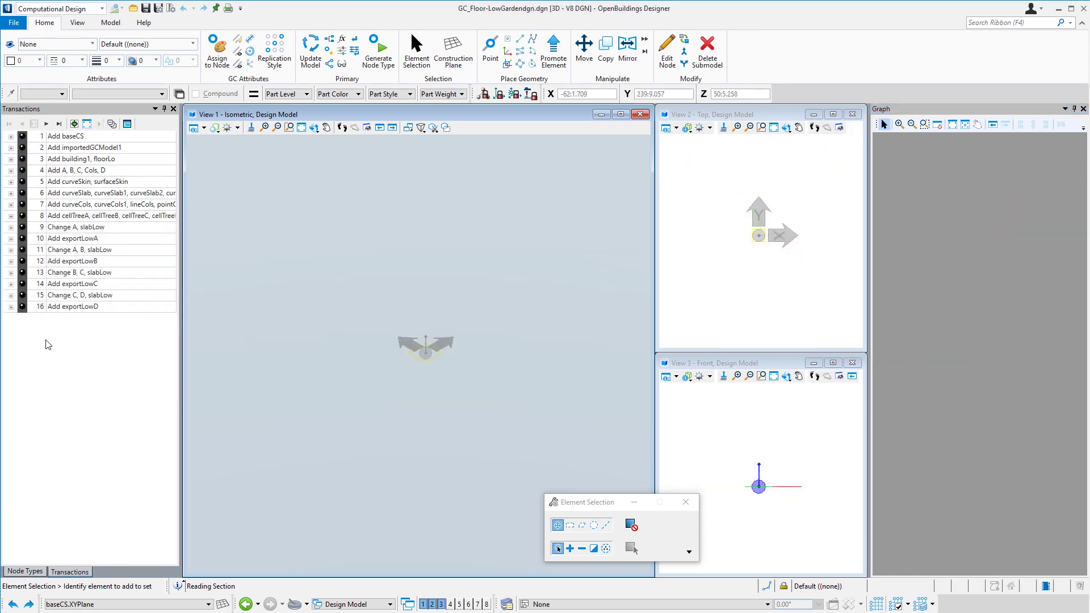
Play to exportLowA and exportLowB, exporting the LowA and LowB floor variants
left_click(22, 238)
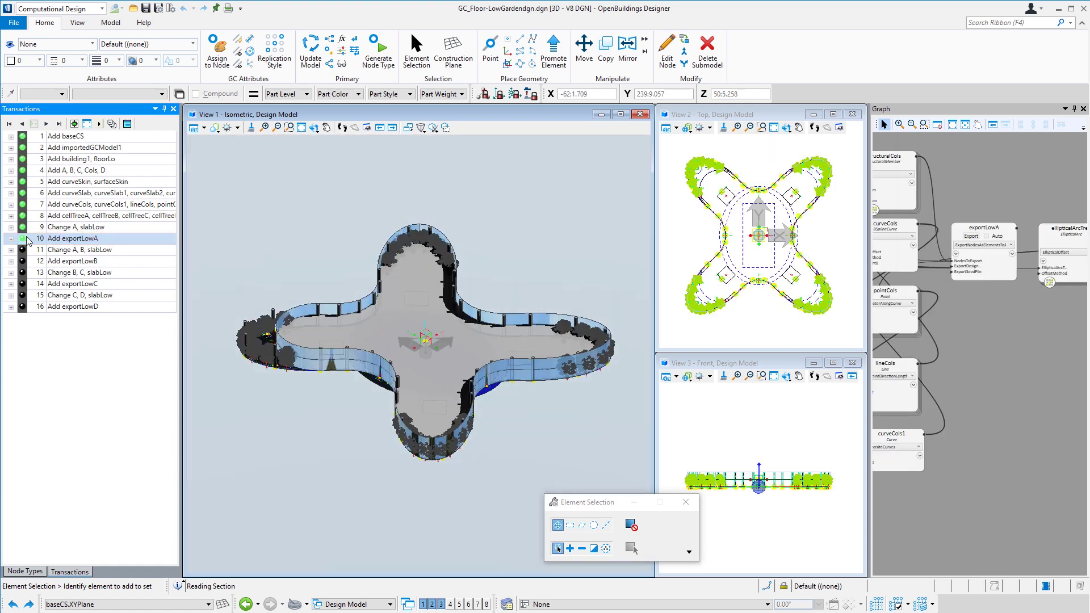
left_click(972, 237)
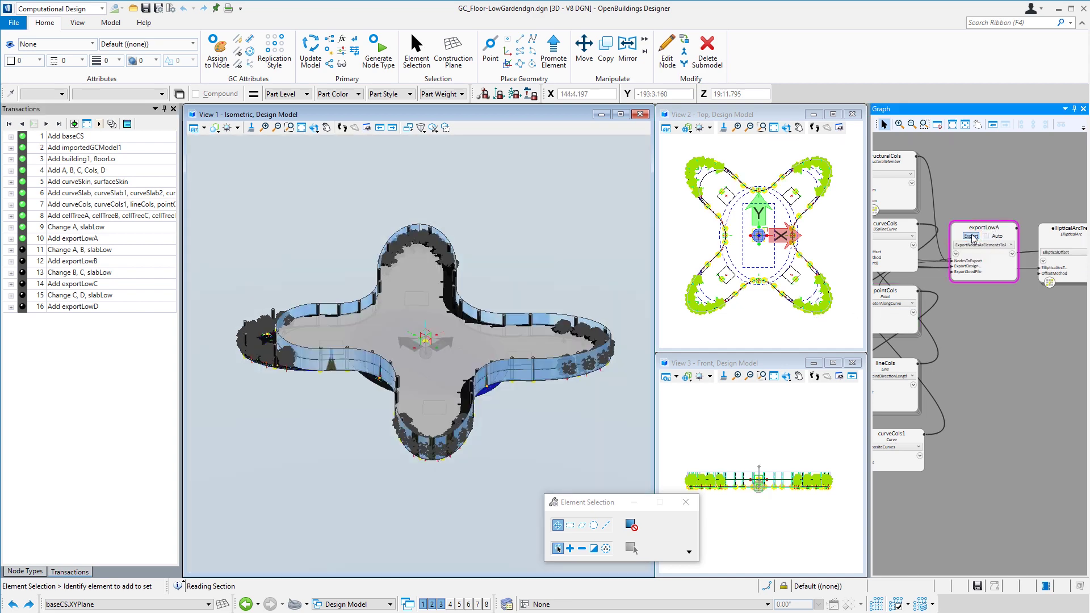
left_click(30, 262)
left_click(23, 262)
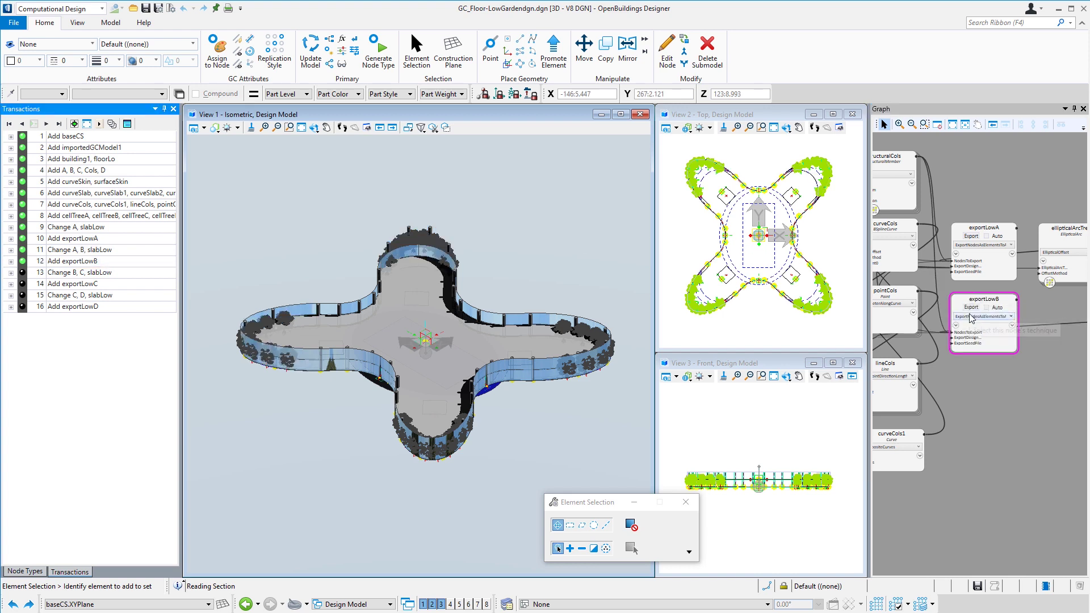
left_click(971, 309)
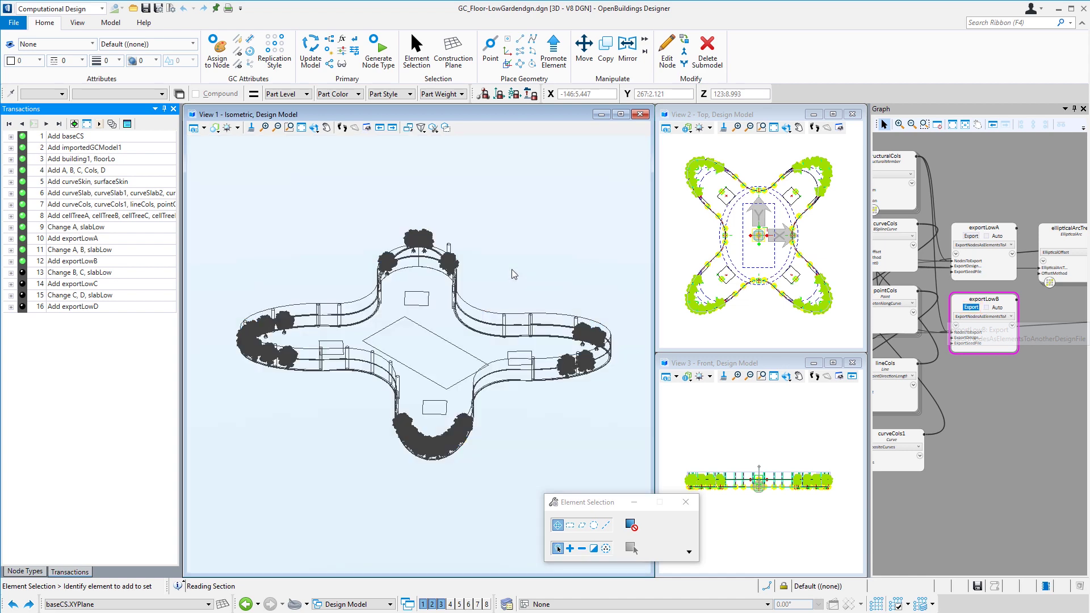
Play to exportLowC and exportLowD, exporting the LowC and LowD floor variants
left_click(34, 284)
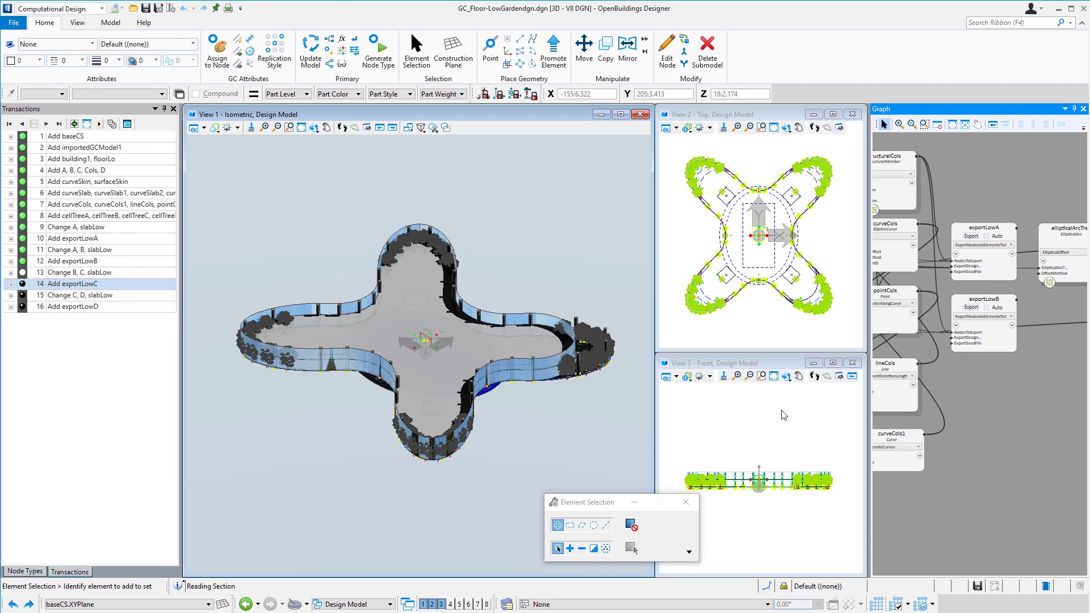
left_click(971, 380)
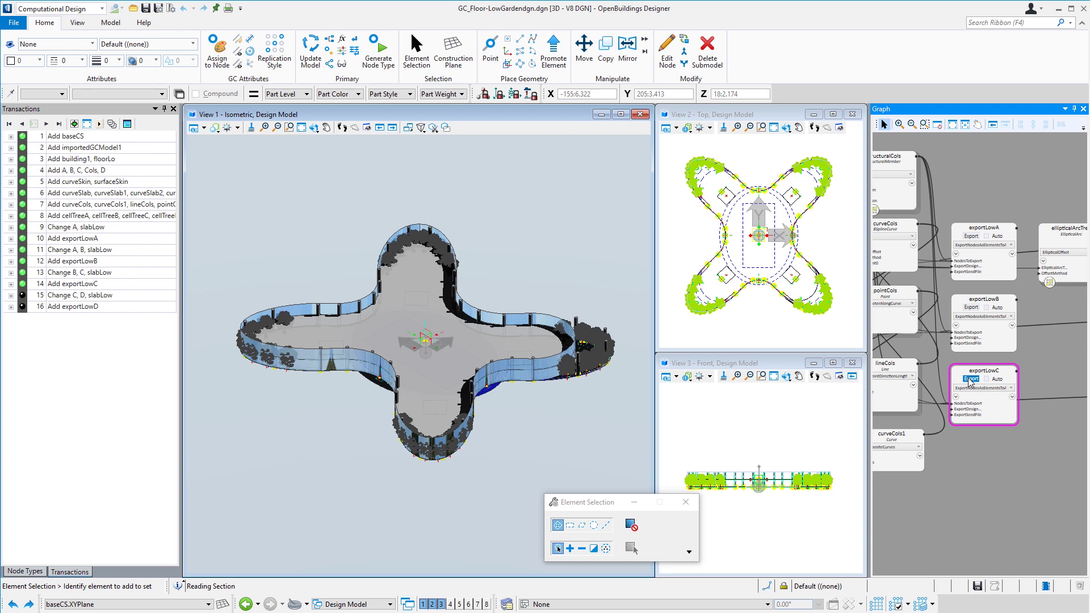
left_click(21, 308)
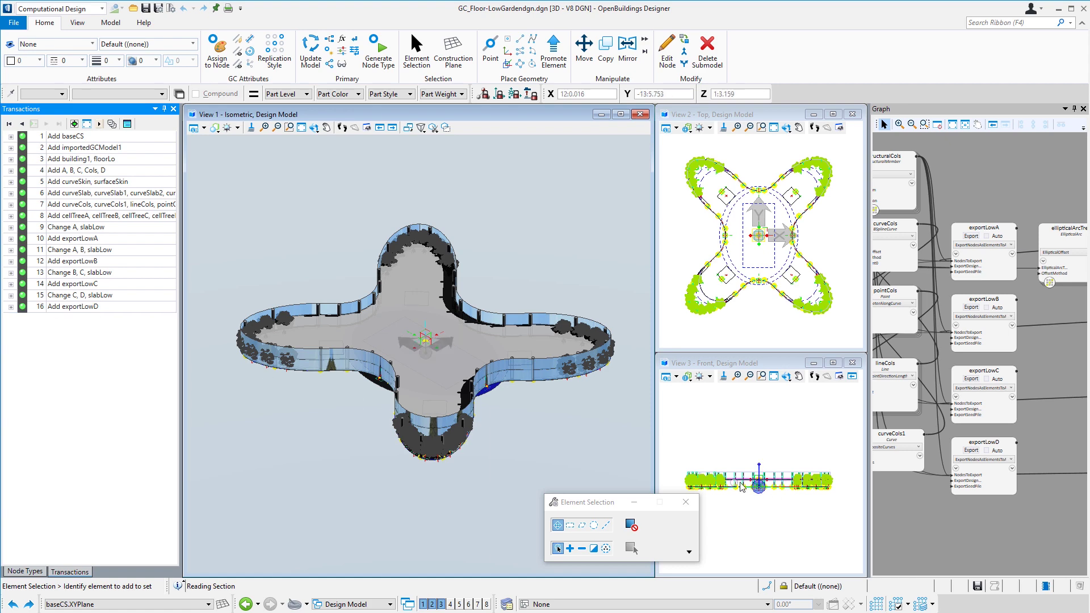
left_click(971, 450)
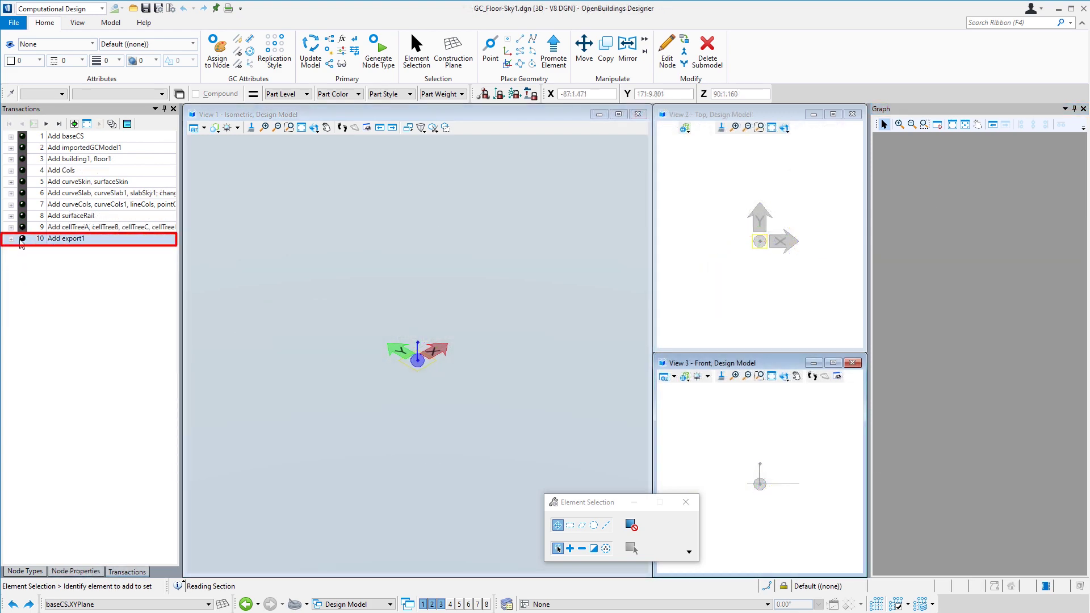
Export the Sky1 floor at export1, then play GC_Floor-Mid to exportMid and export it
left_click(23, 243)
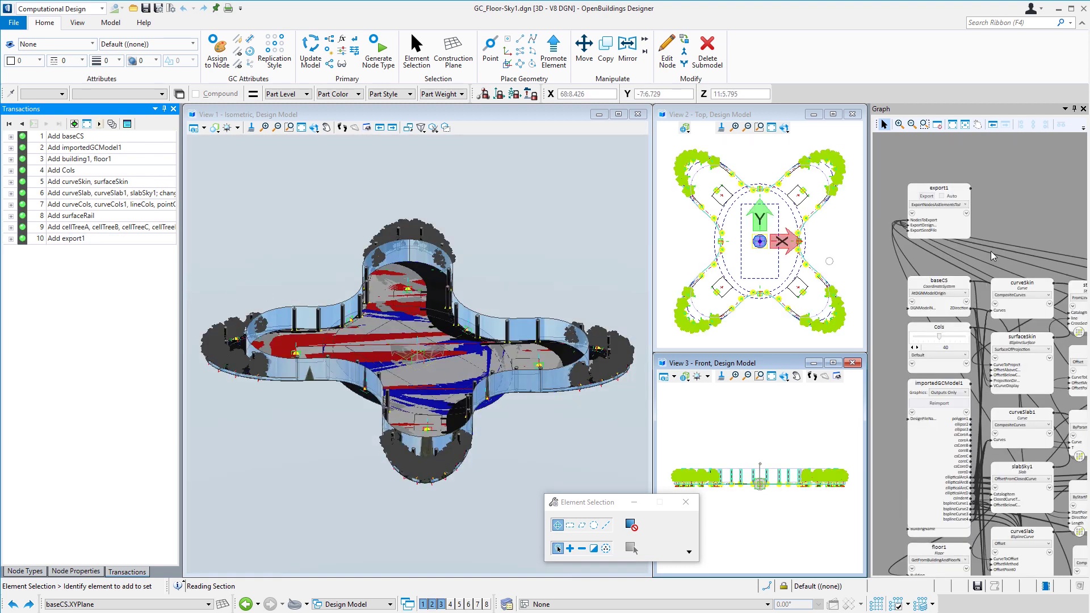
left_click(927, 196)
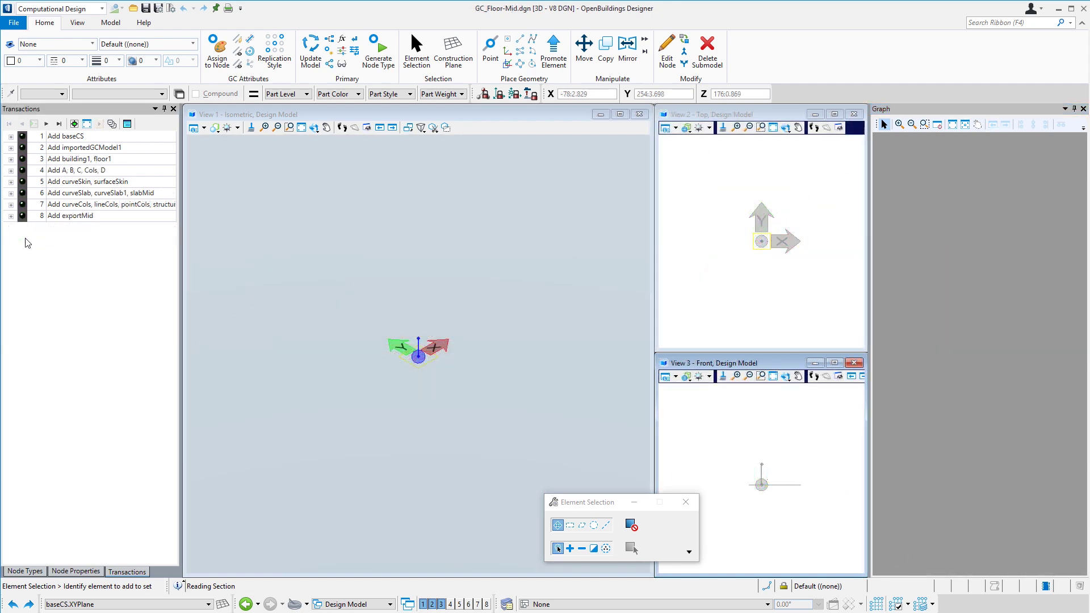
left_click(21, 216)
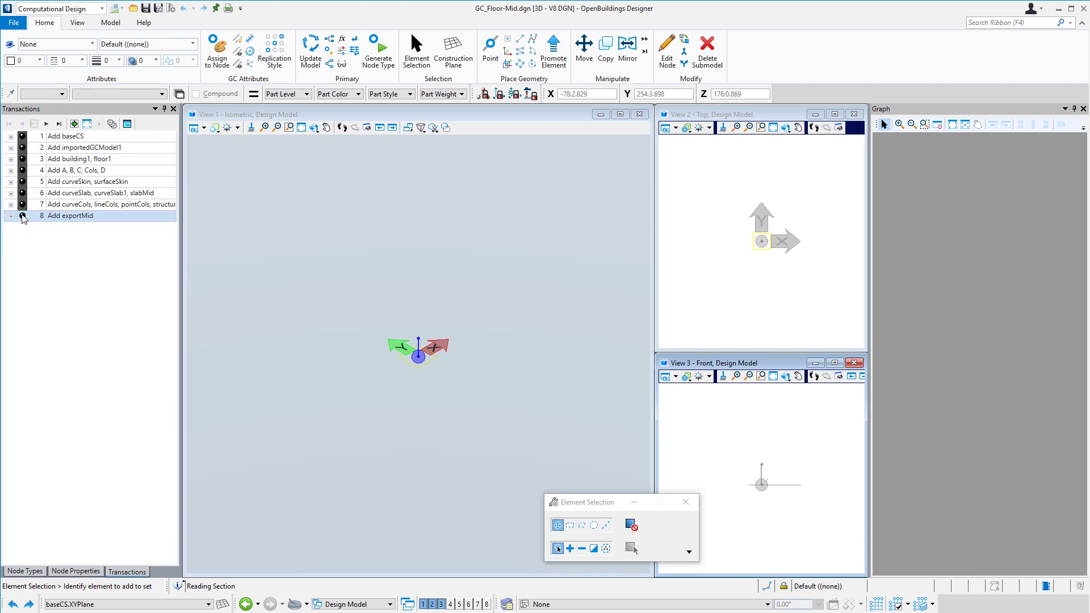
left_click(22, 215)
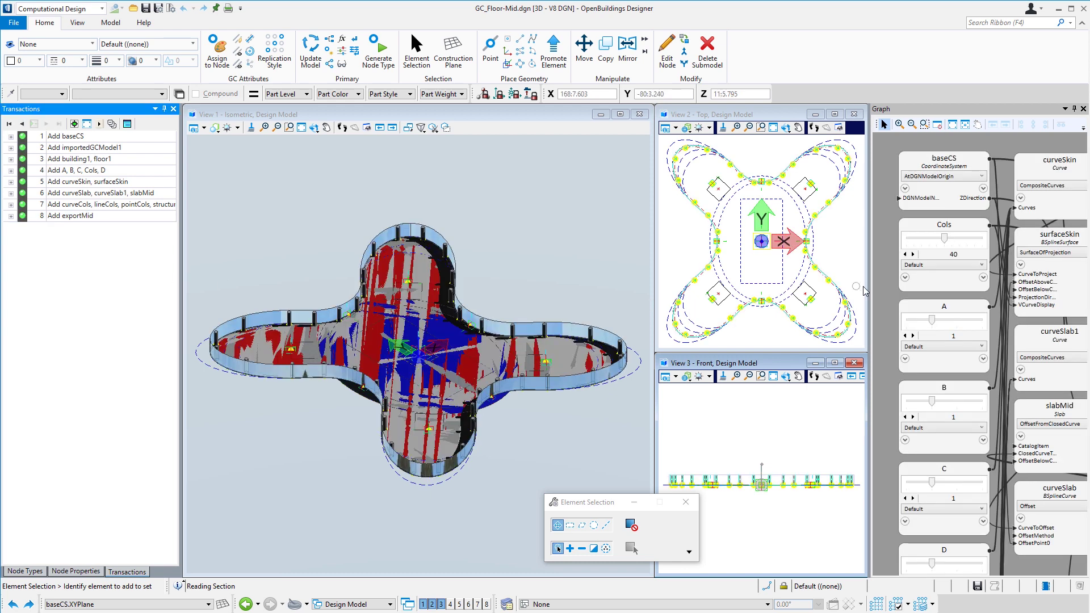
scroll(887, 290, "down", 5)
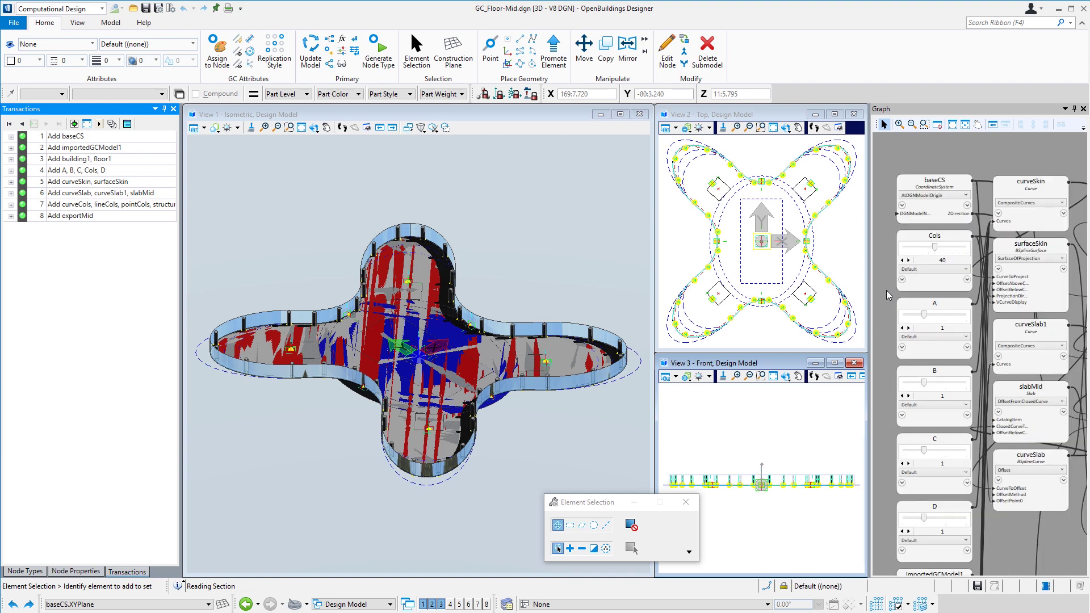
scroll(1028, 413, "up", 4)
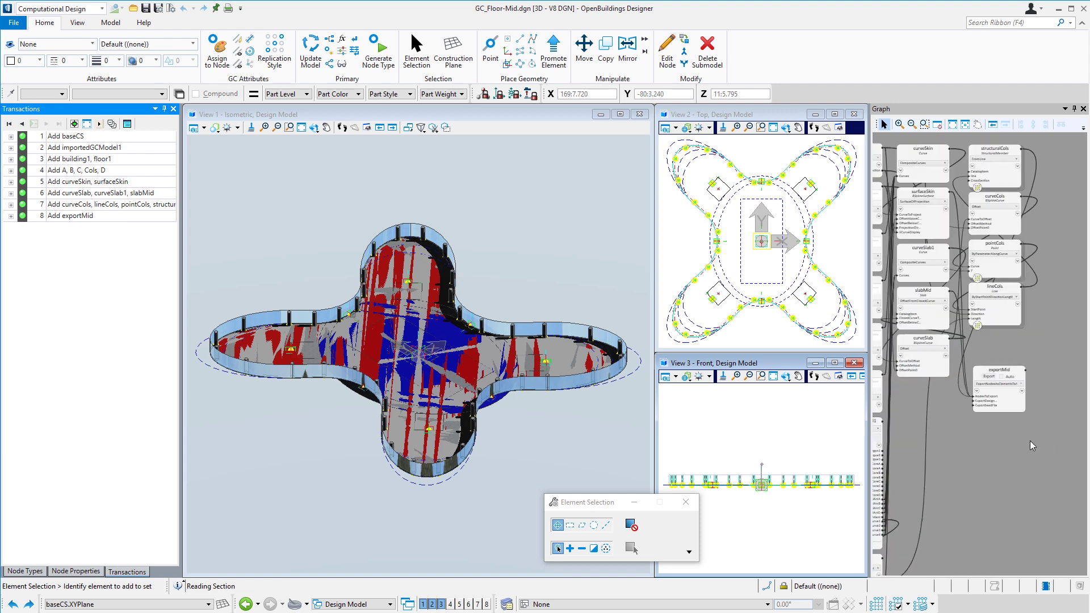
left_click(971, 349)
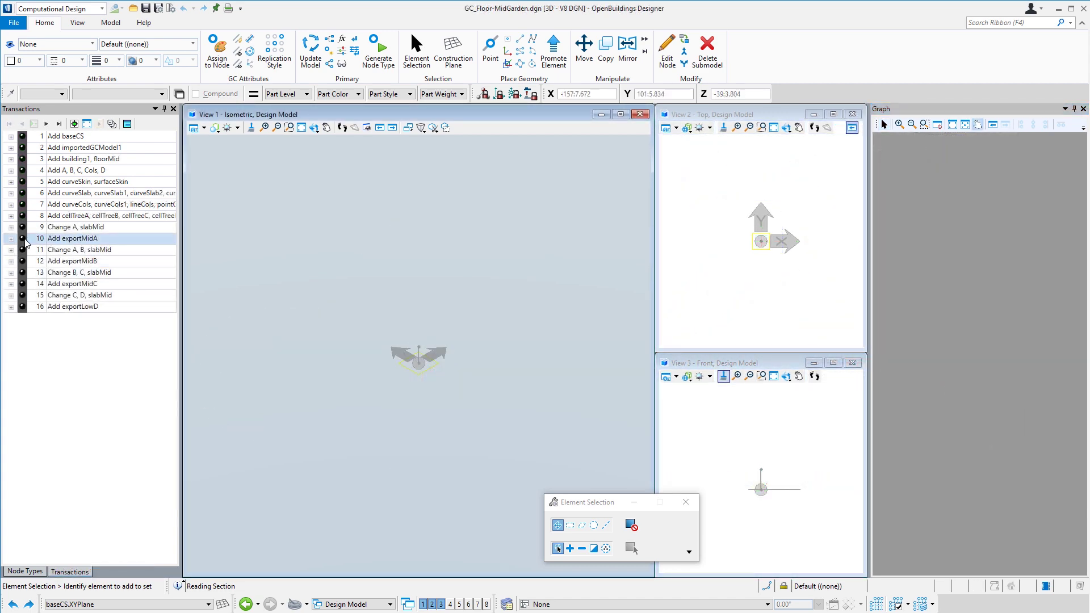
Play to exportMidA and exportMidB in turn and export both floor variants
left_click(22, 240)
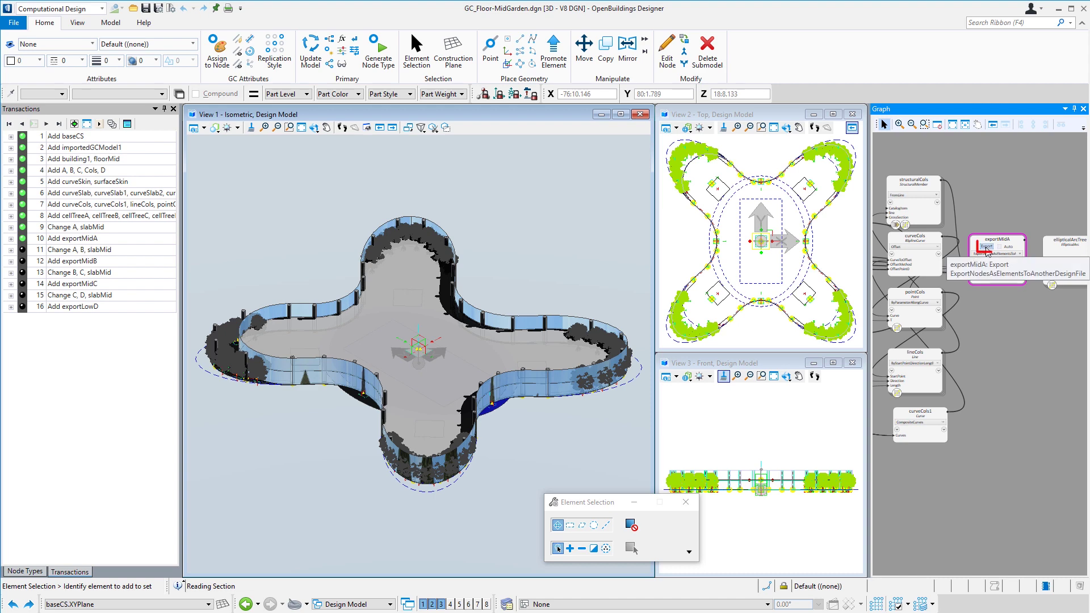
left_click(987, 249)
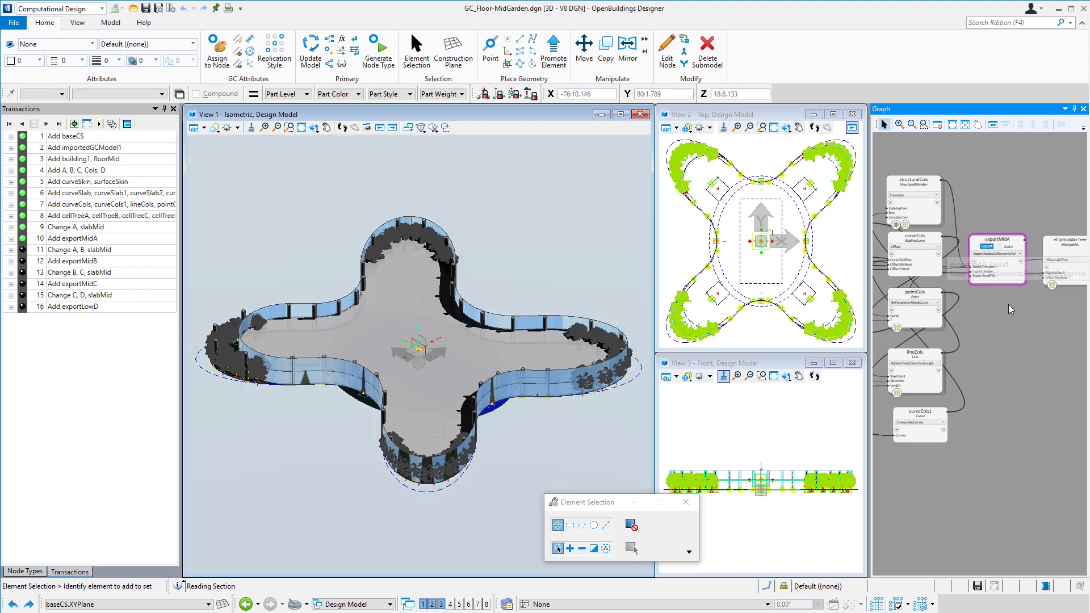
left_click(23, 261)
left_click(23, 261)
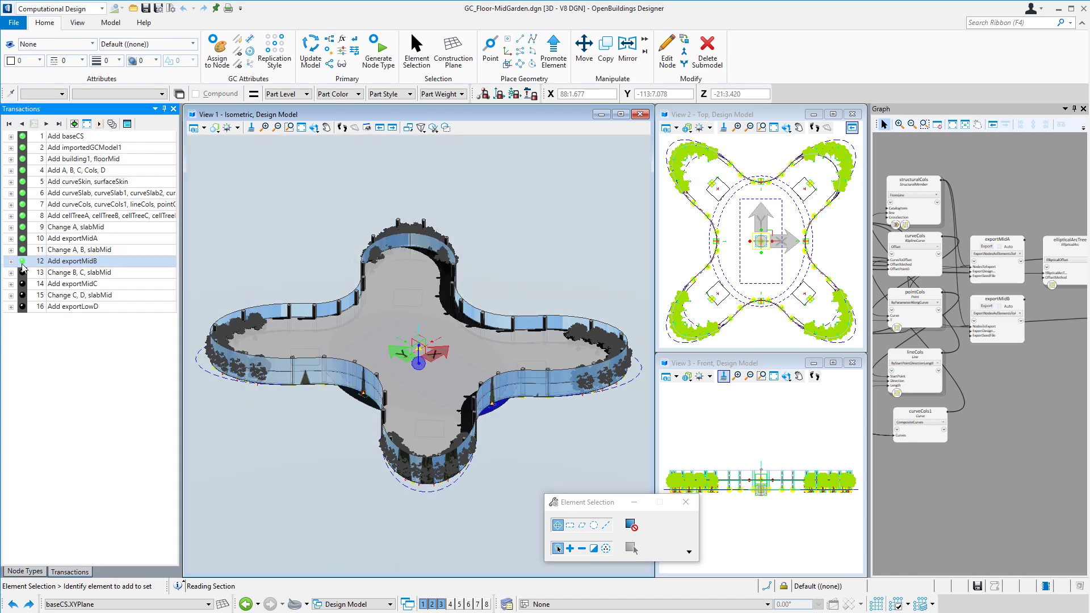
left_click(987, 307)
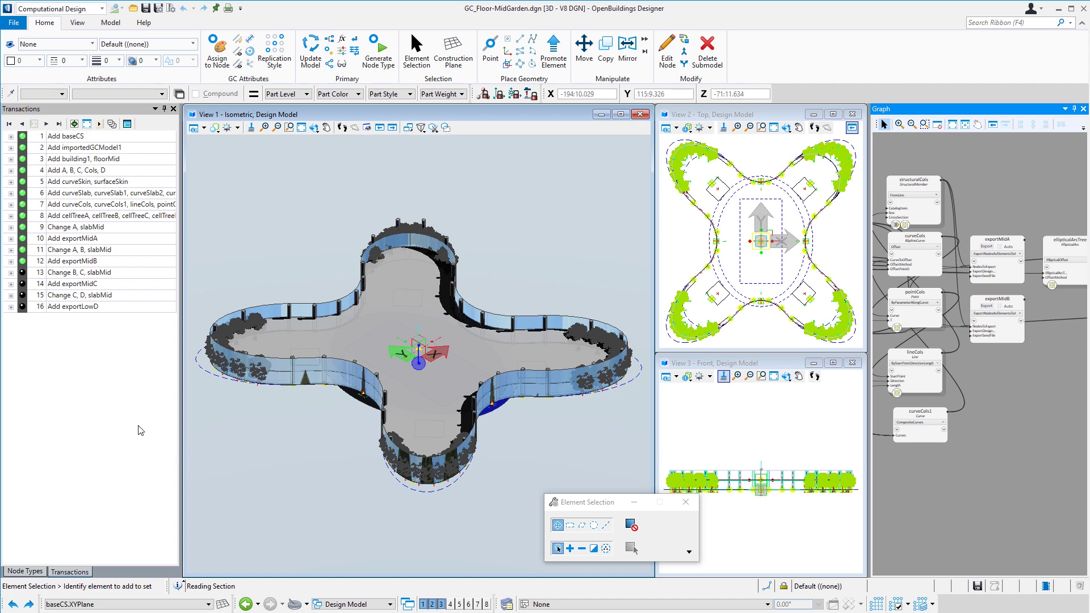
Play to exportMidC and exportLowD in turn and export those two floor variants
left_click(23, 288)
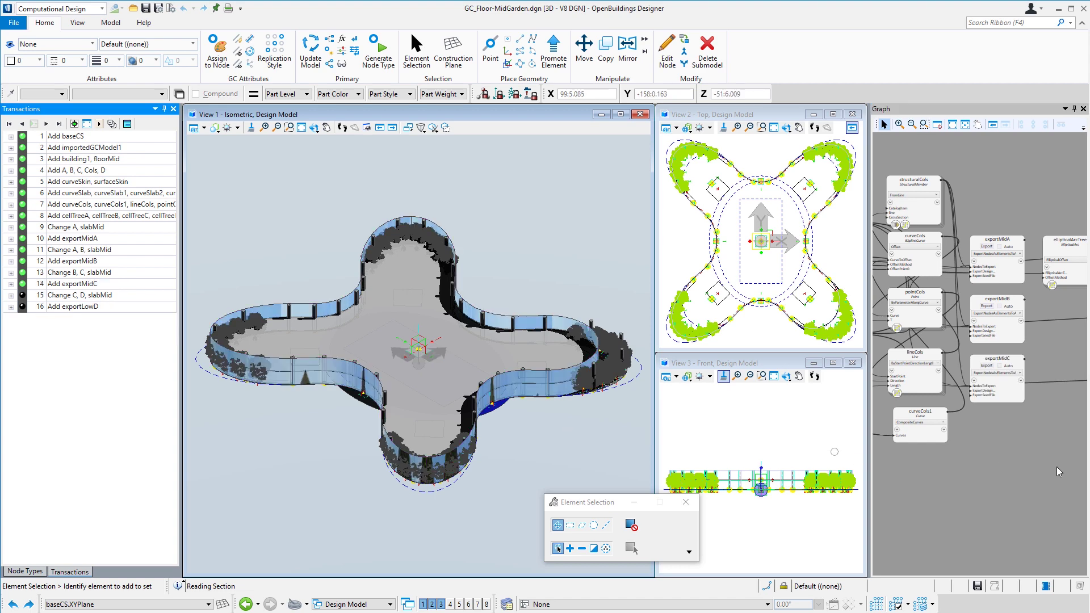
left_click(988, 367)
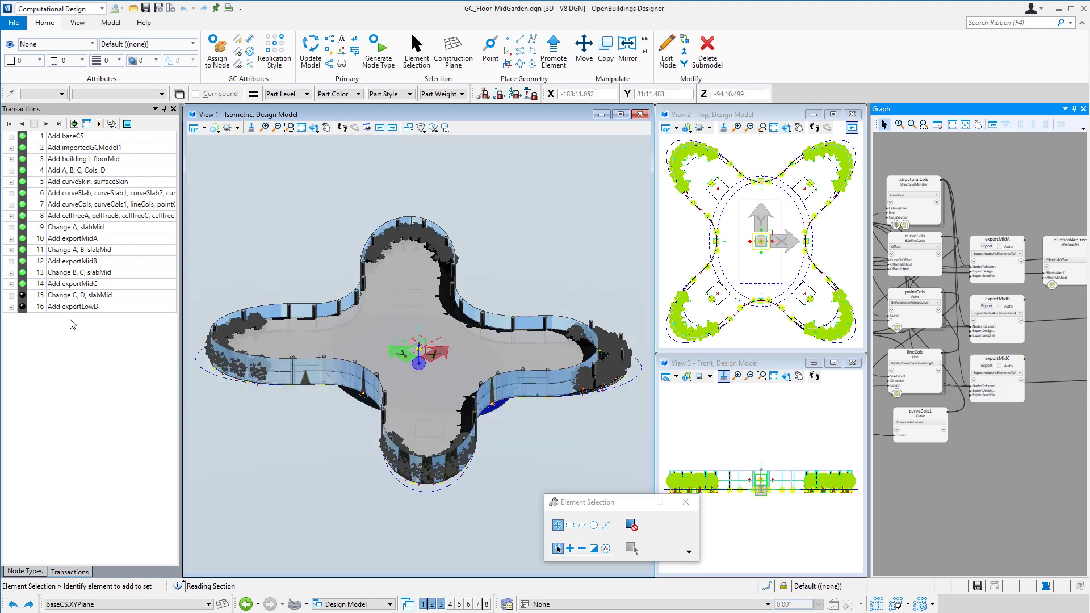
left_click(25, 307)
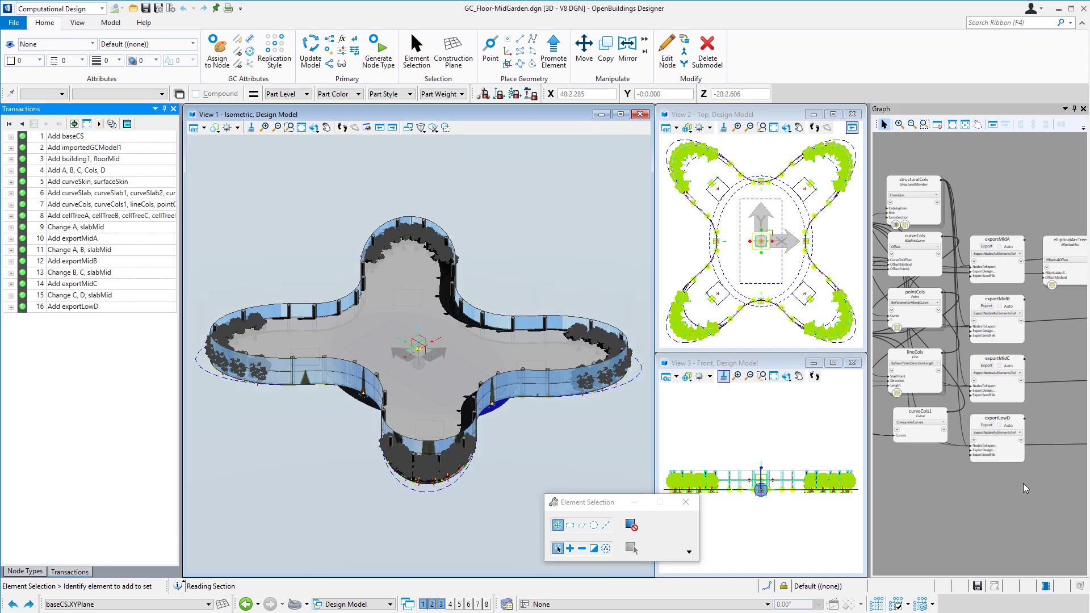
left_click(986, 426)
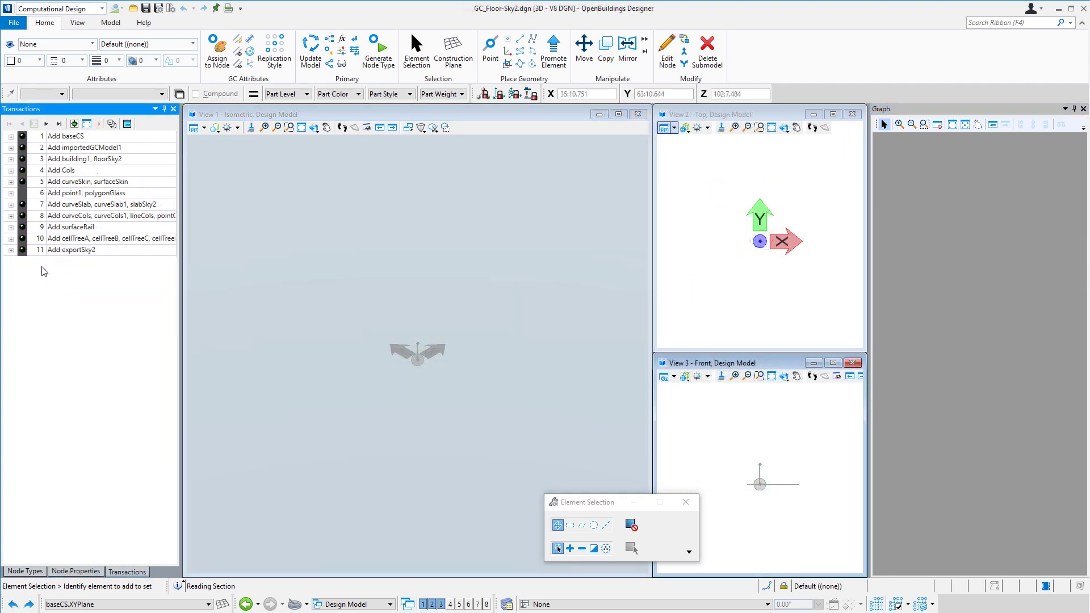
Export the Sky2 floor via exportSky2 and the Hi-Spire top via export1
left_click(23, 252)
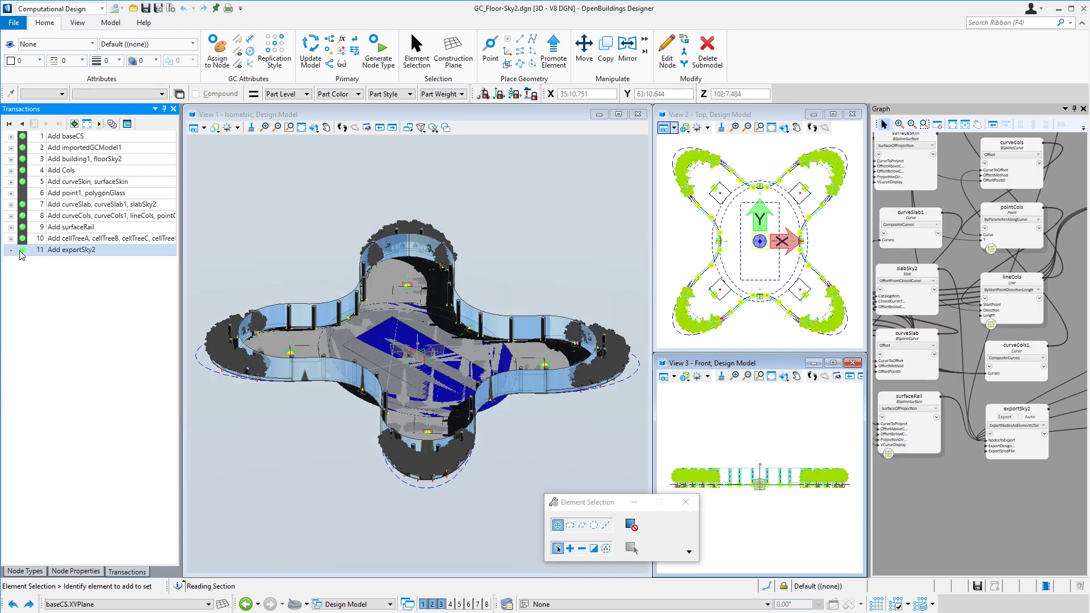
left_click(1004, 417)
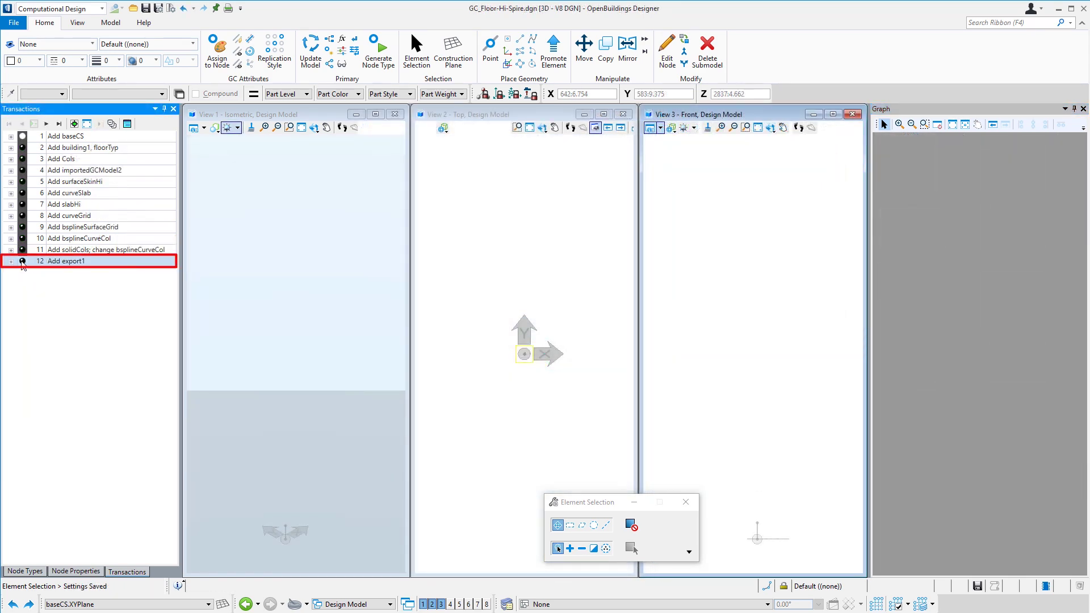
left_click(23, 262)
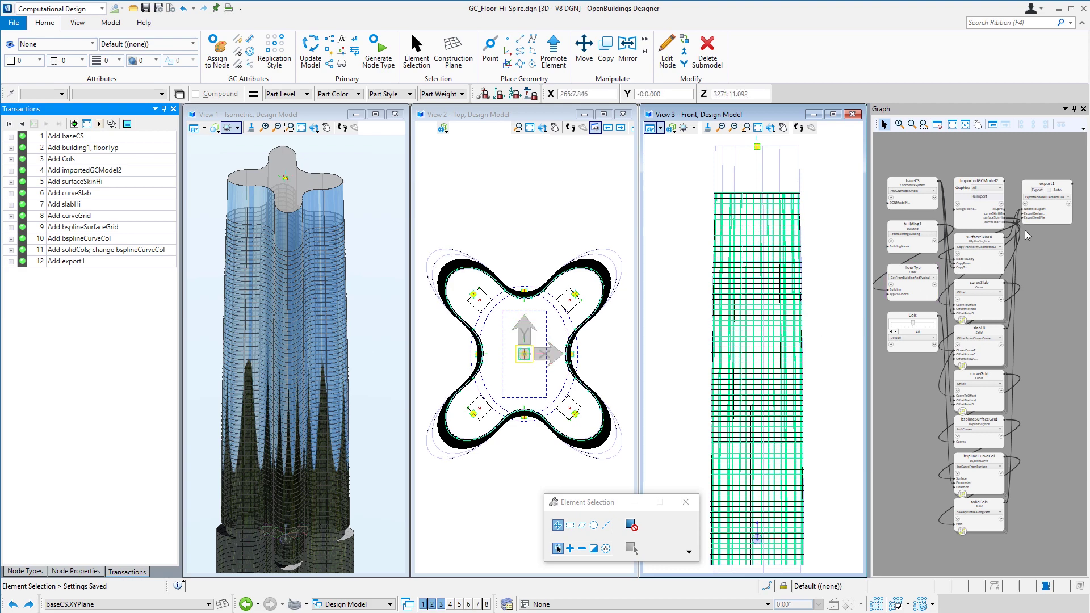
left_click(1039, 190)
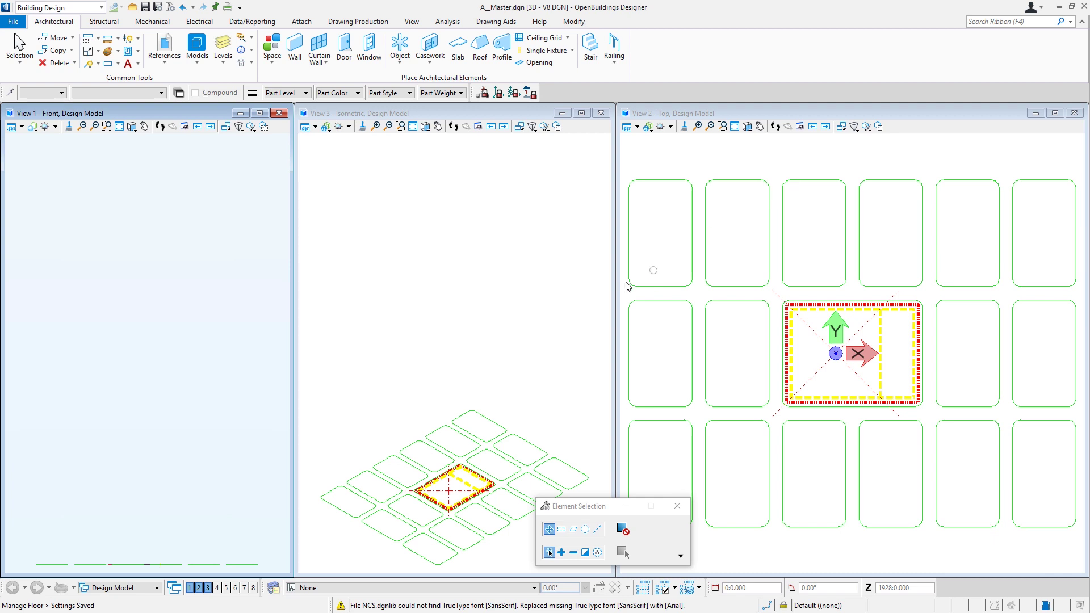
Attach A_Floor-Lobby.dgn from the Designs folder through the References manager
left_click(169, 67)
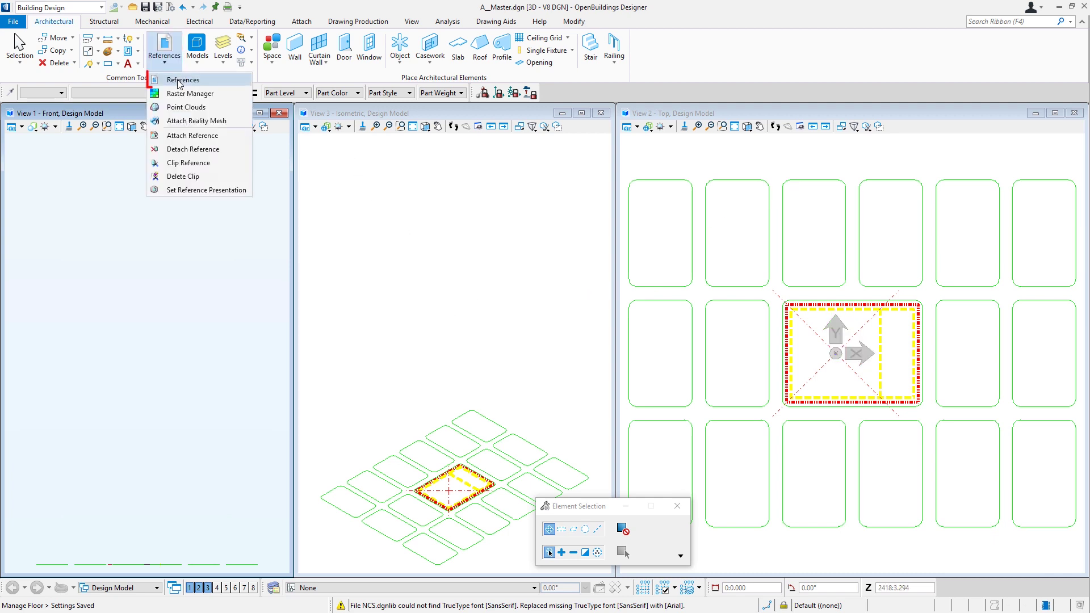
left_click(179, 84)
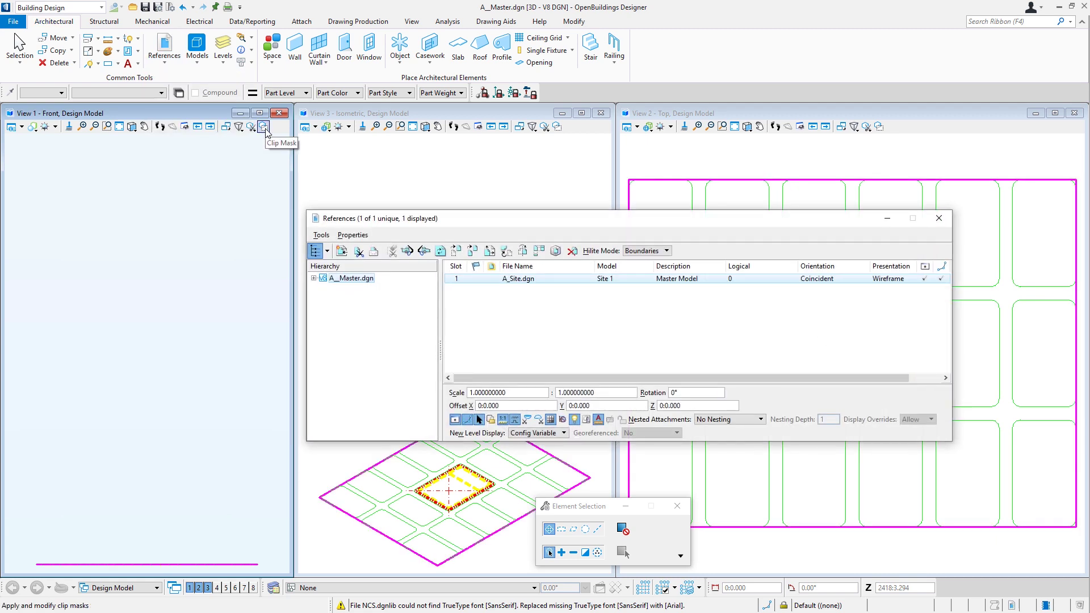
left_click(342, 251)
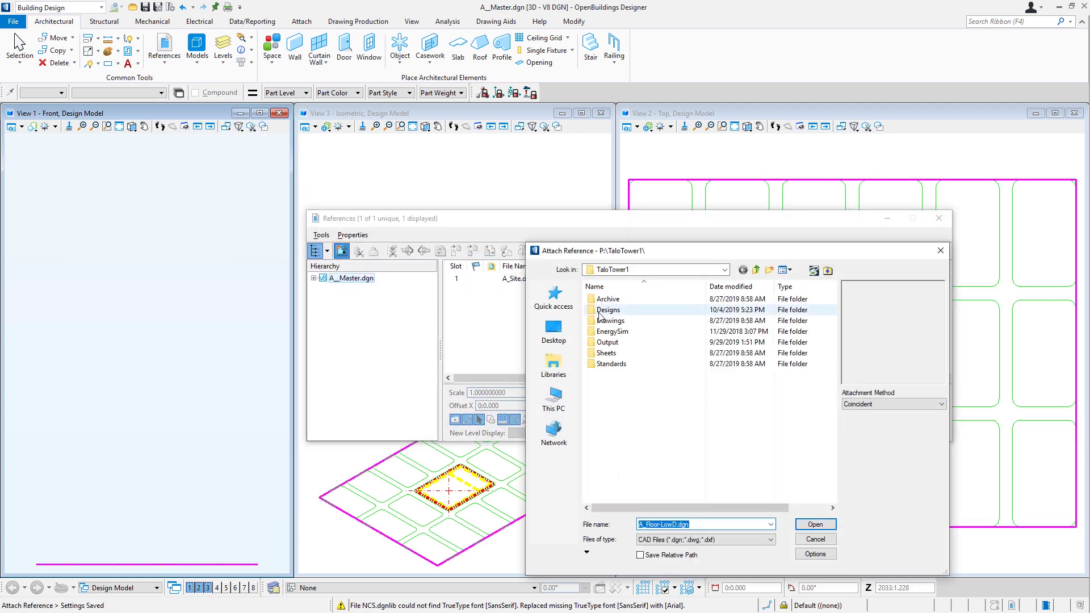
left_click(603, 314)
double_click(603, 315)
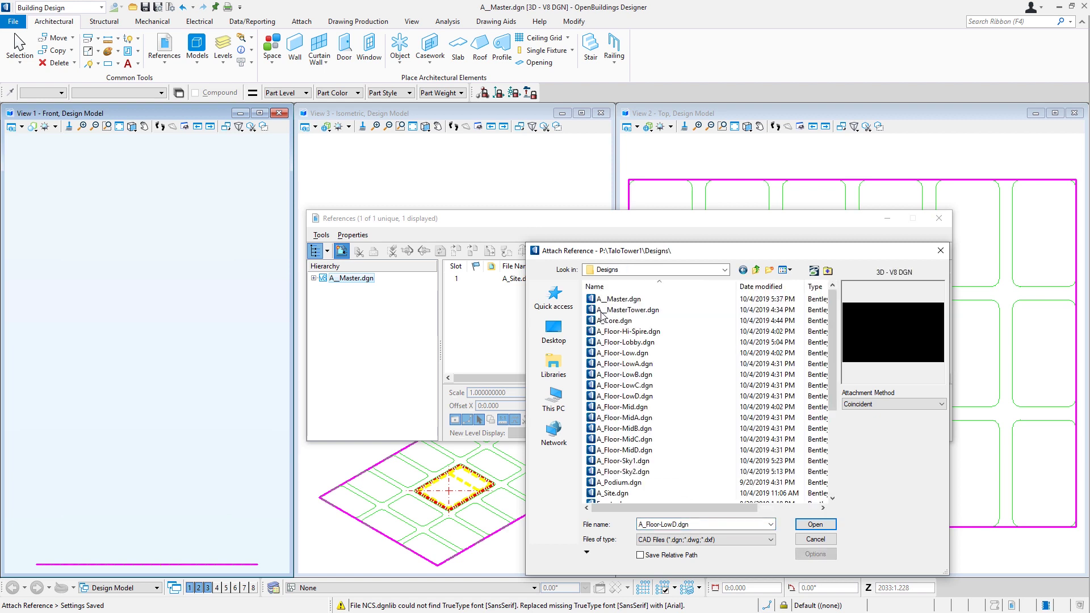
left_click(613, 342)
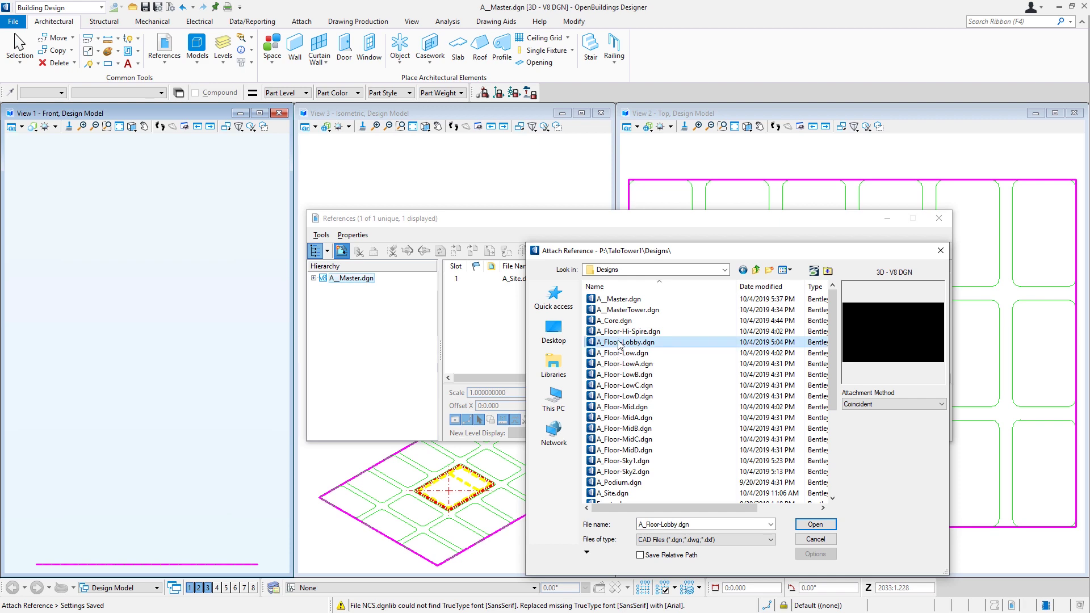
left_click(826, 528)
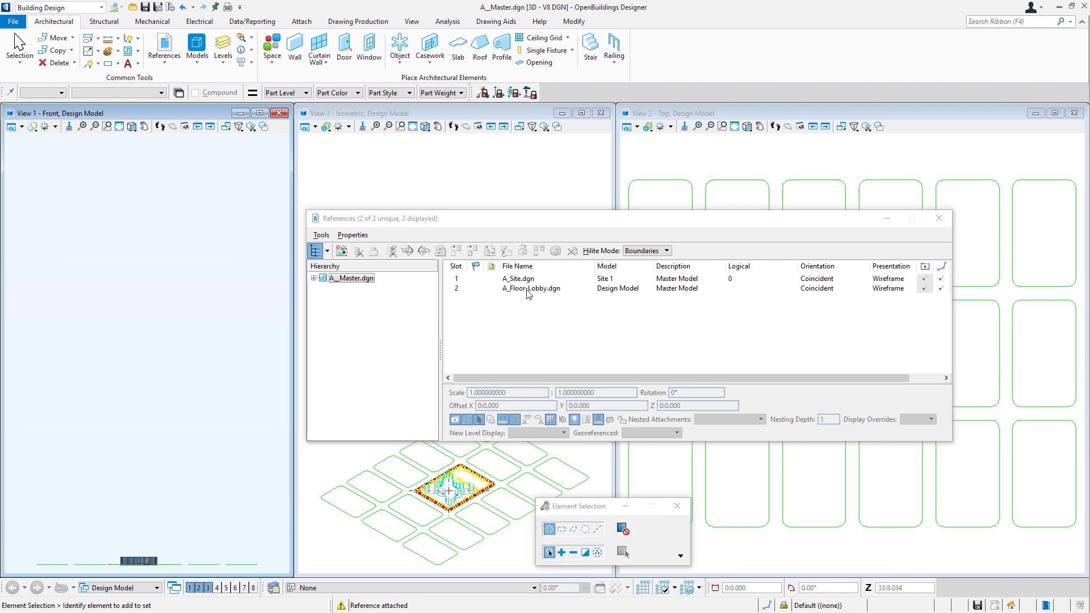
Attach A_Floor-Low.dgn from the Designs folder as a new reference
left_click(342, 252)
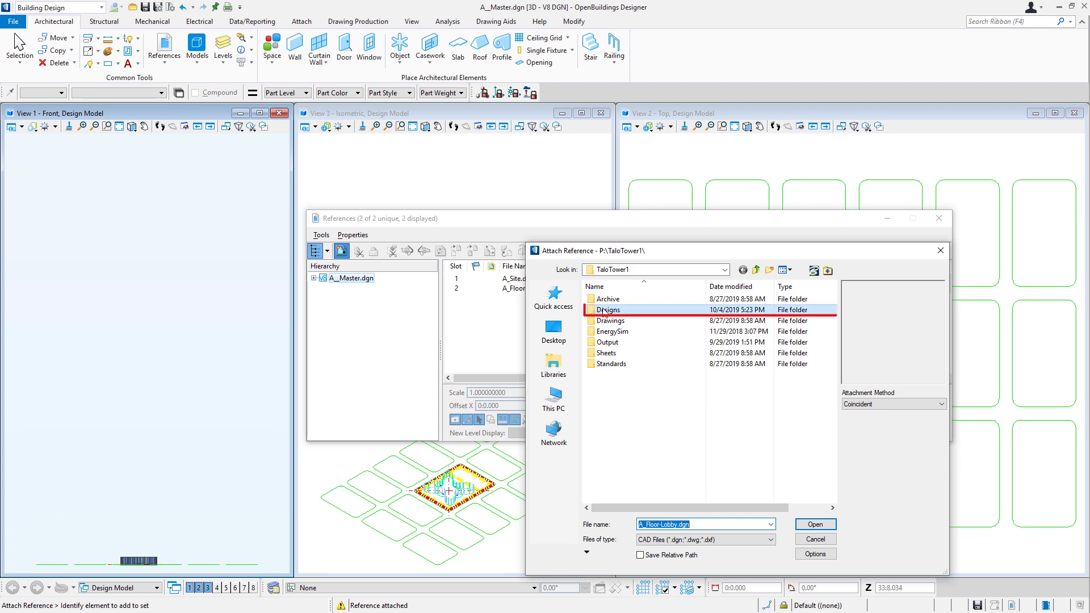
double_click(604, 311)
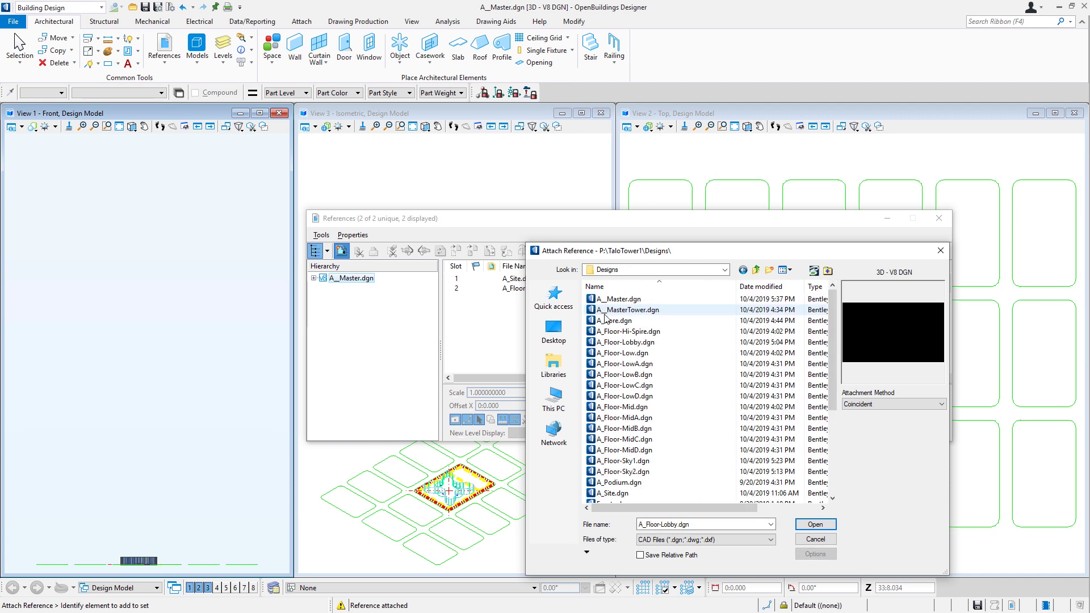
left_click(621, 353)
left_click(816, 539)
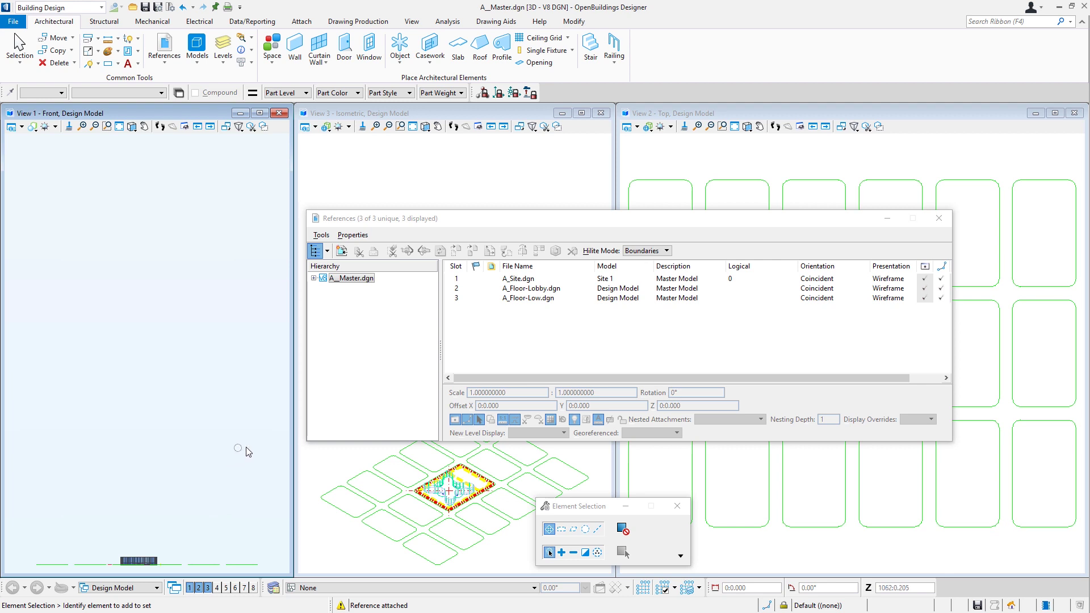
Raise the A_Floor-Low.dgn reference to a Z offset of 68, Floor 1's elevation
left_click(619, 345)
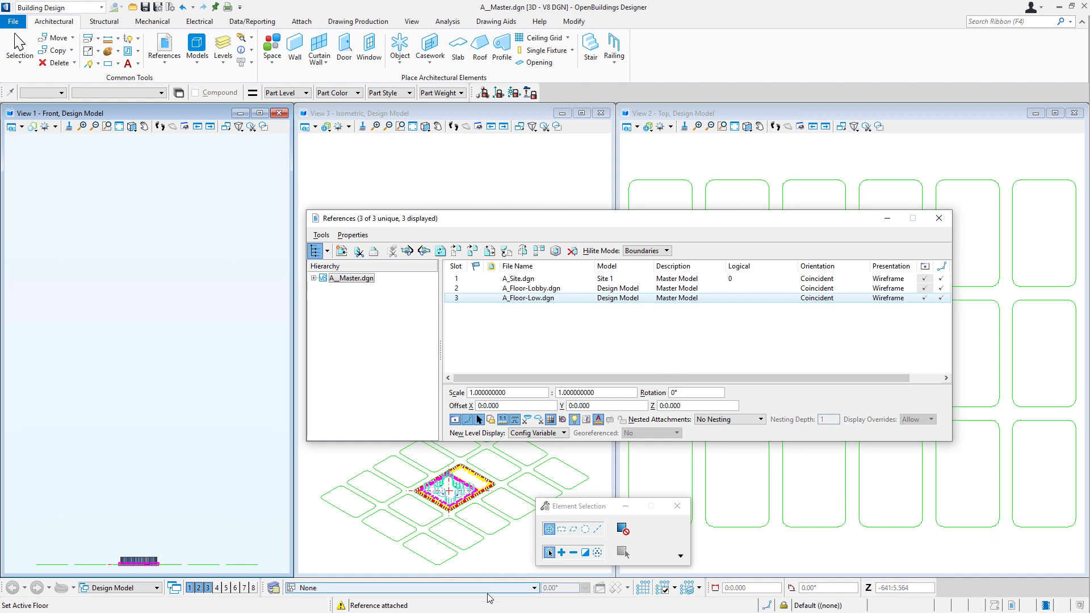
left_click(535, 588)
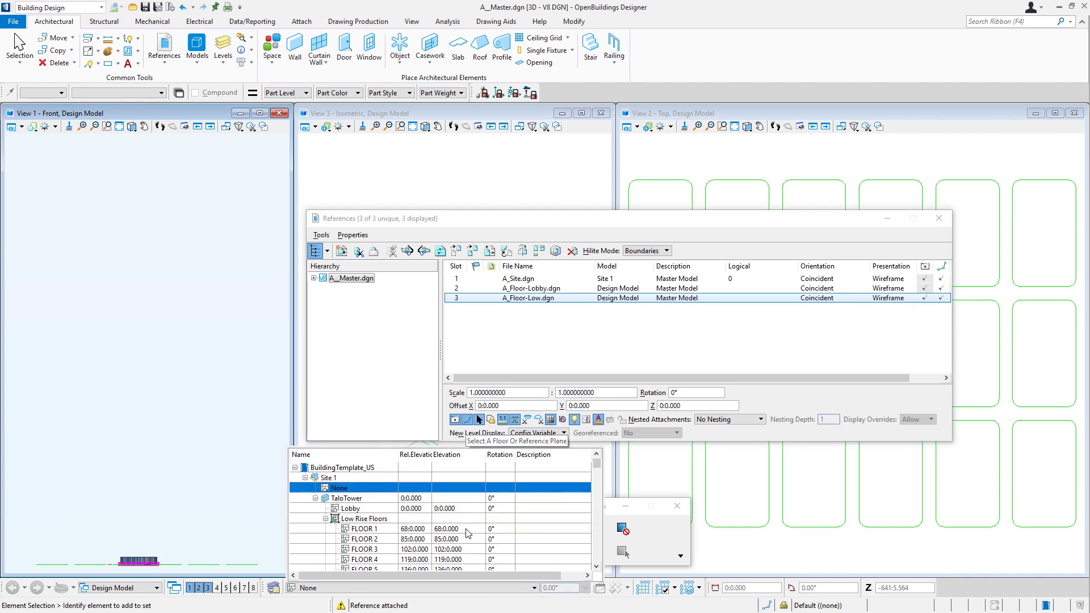
left_click(694, 407)
left_click_drag(694, 406, 659, 407)
type("68")
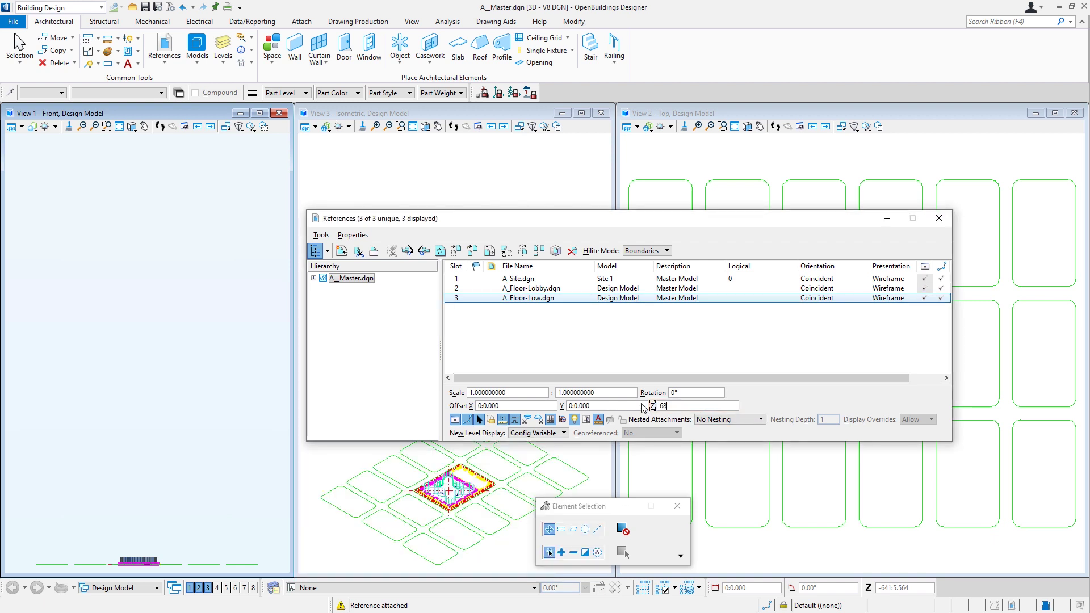
key("Tab")
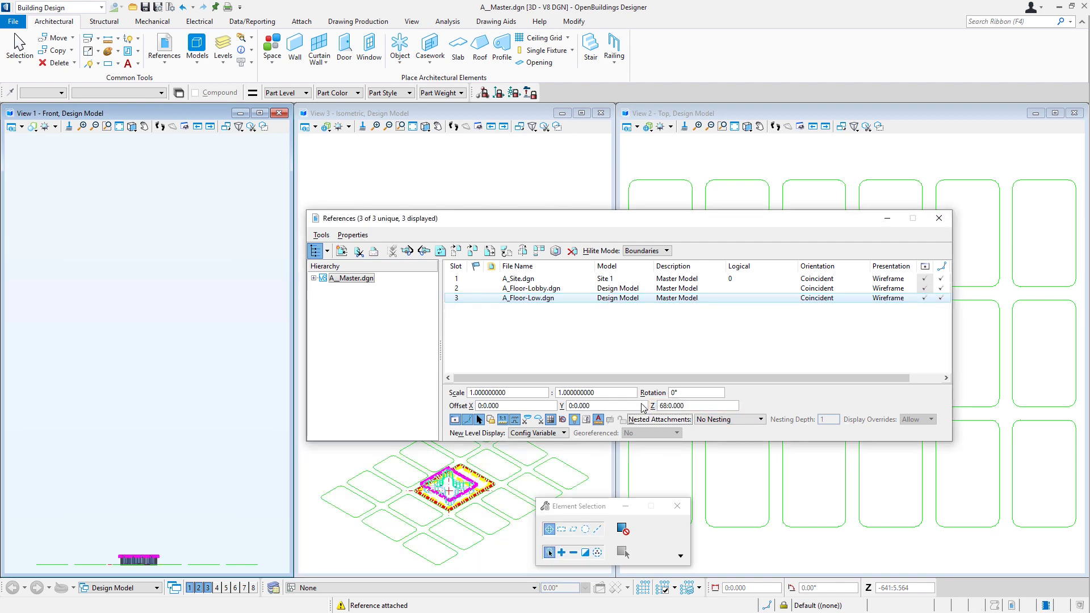
left_click(686, 324)
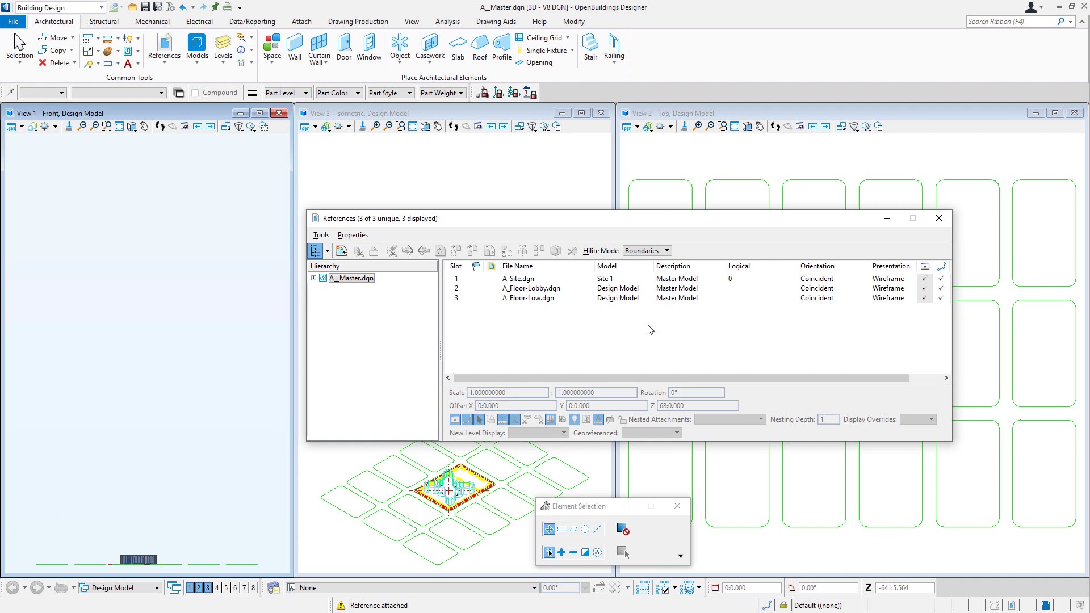
Set the A_Floor-Low.dgn reference's logical name to LR-1
left_click(744, 298)
left_click(753, 300)
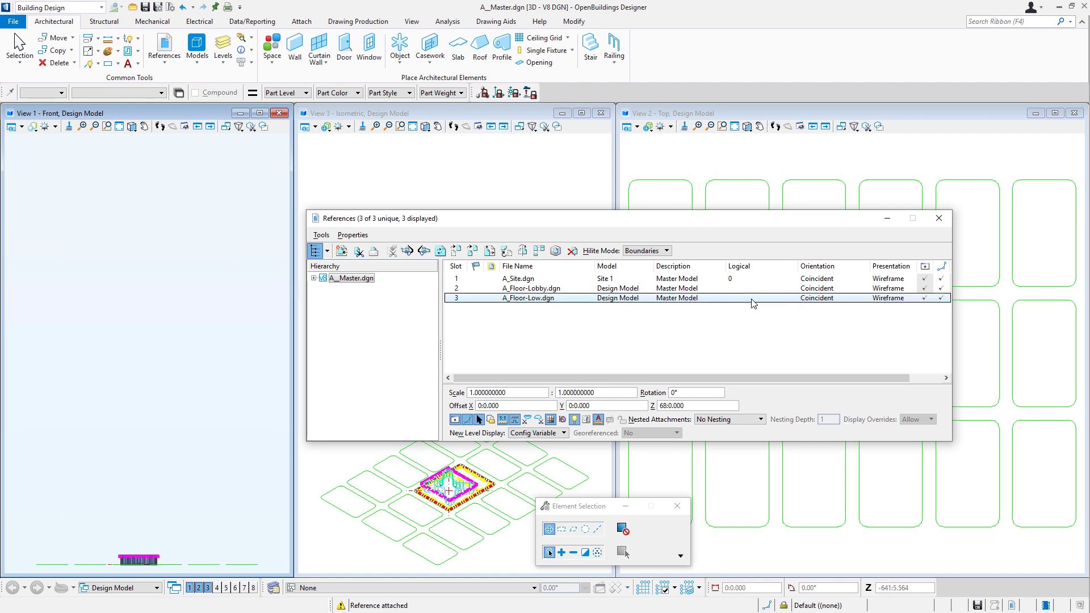
key("Return")
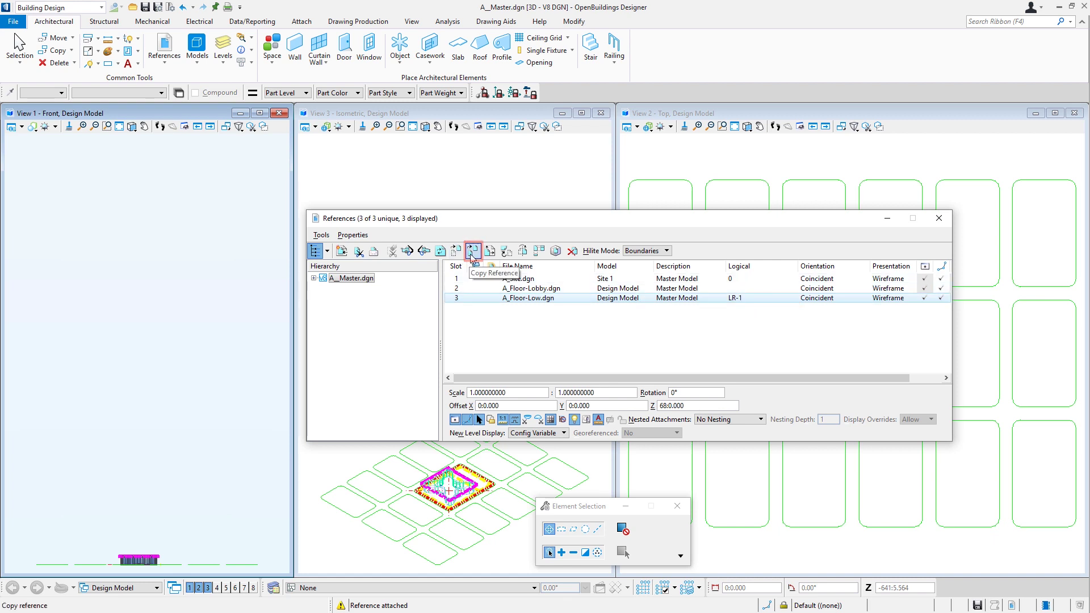
Start Copy Reference on the floor with multiple copies set to 69
left_click(472, 252)
left_click(554, 518)
left_click_drag(612, 519, 597, 519)
key("Tab")
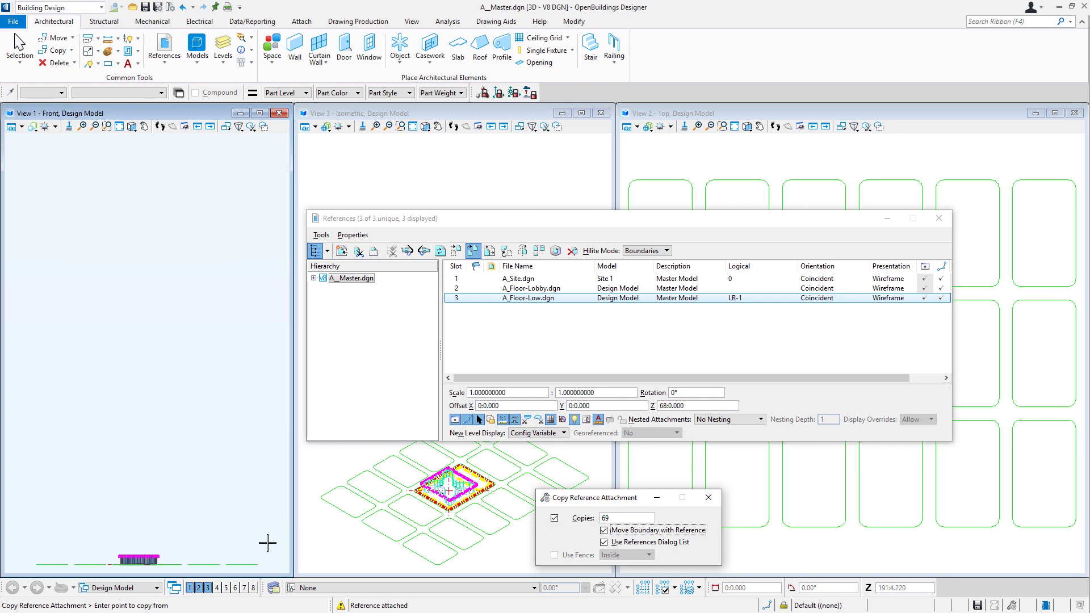
Place the 69 copies 17 apart straight up from a base point in View 1
left_click(194, 543)
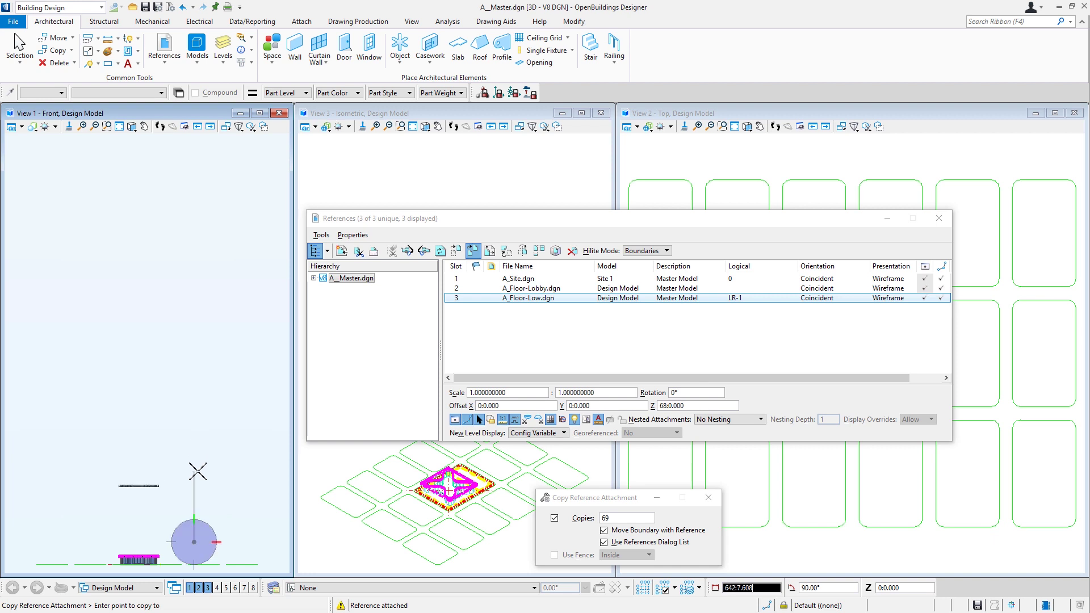
key("Return")
type("17")
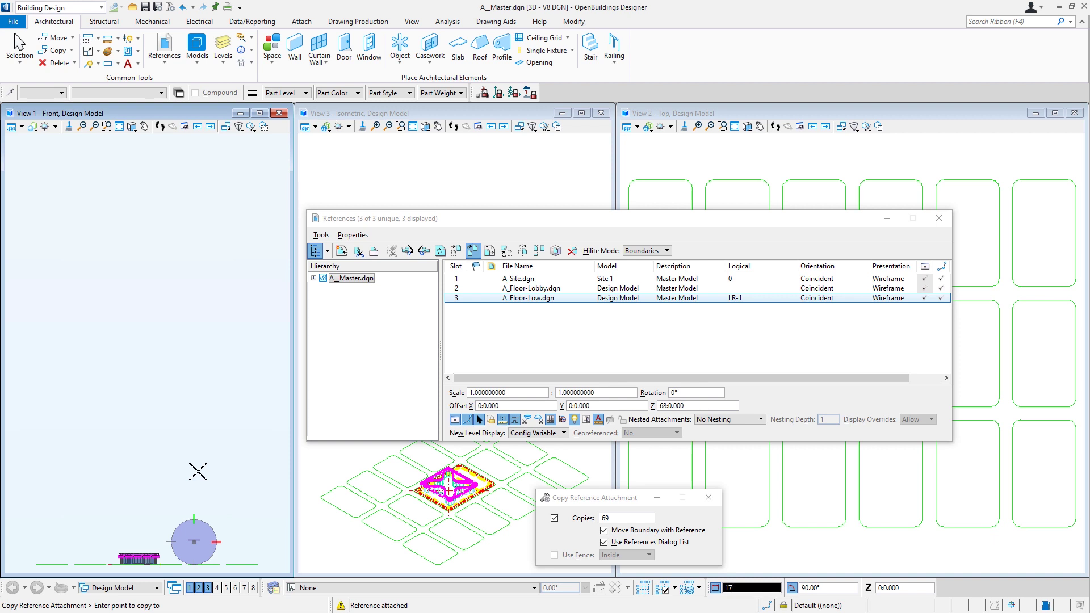
left_click(222, 472)
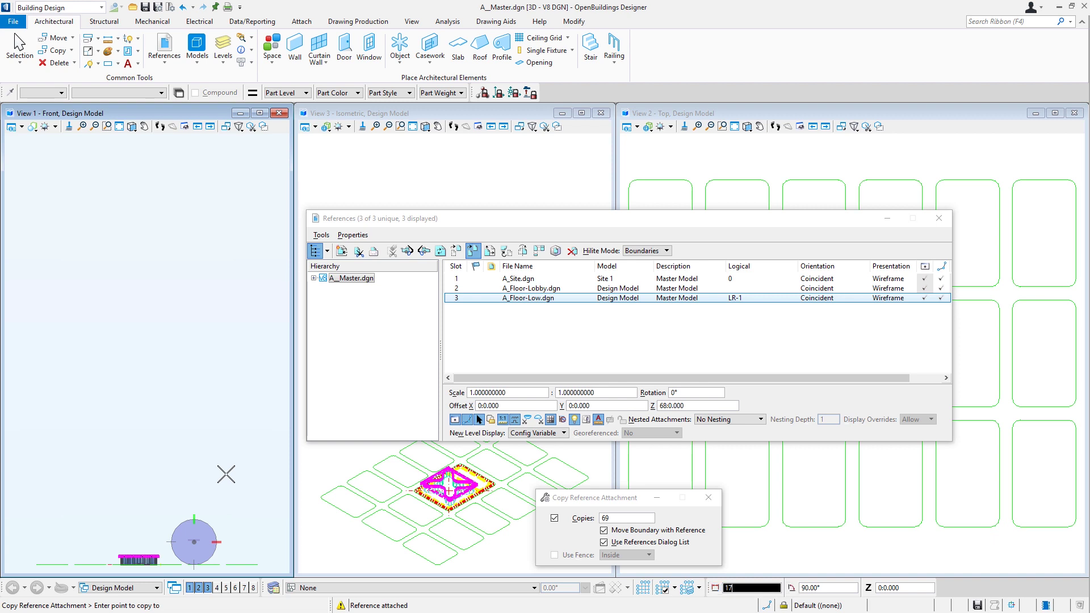
key("Escape")
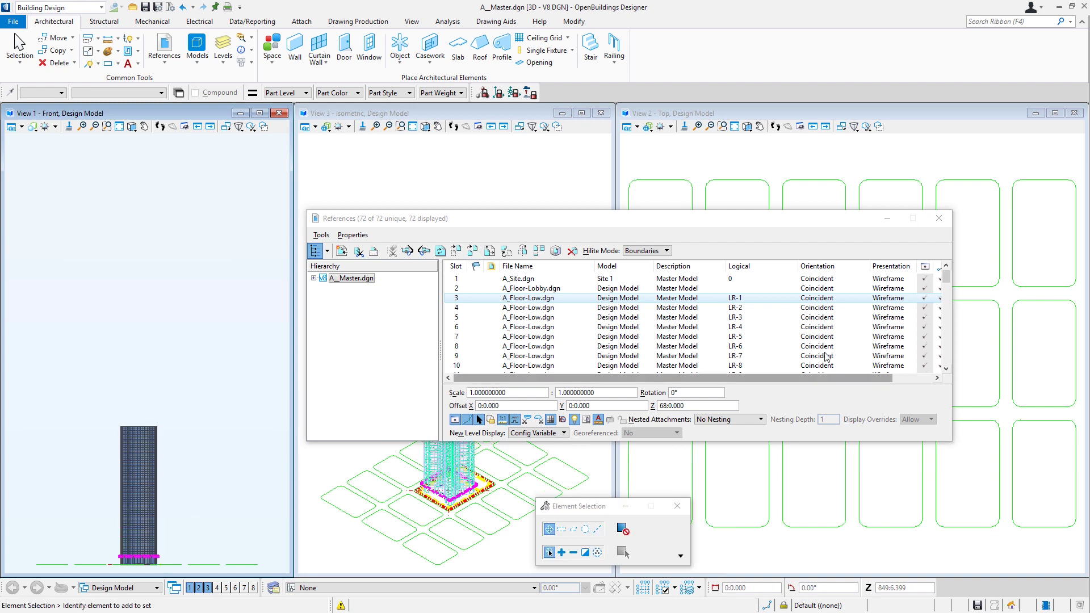
mouse_move(947, 276)
left_mouse_down()
mouse_move(952, 290)
mouse_move(944, 284)
left_mouse_up()
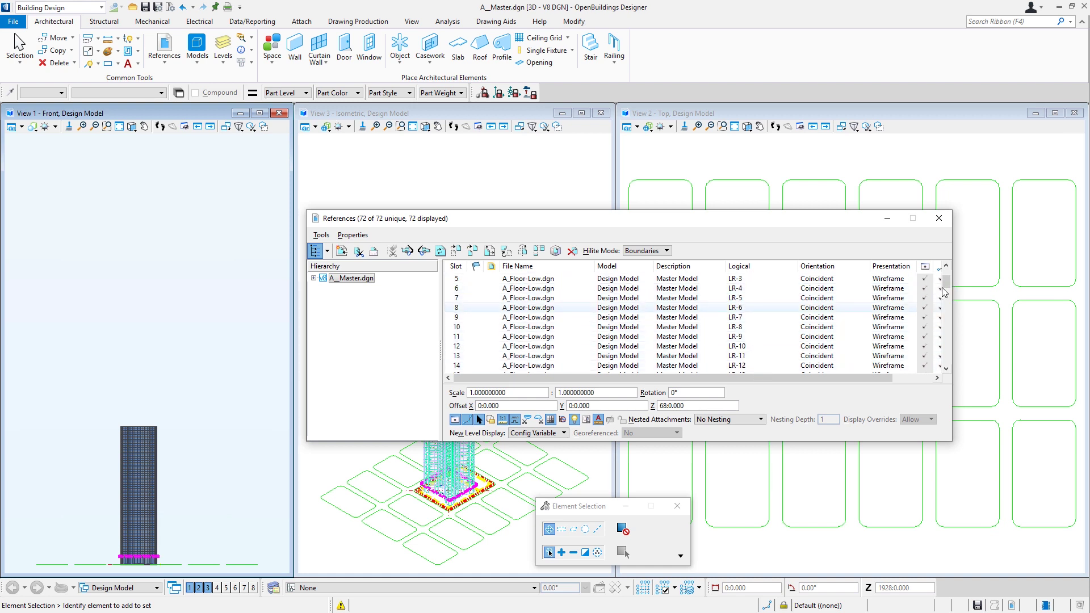
left_click_drag(946, 285, 956, 369)
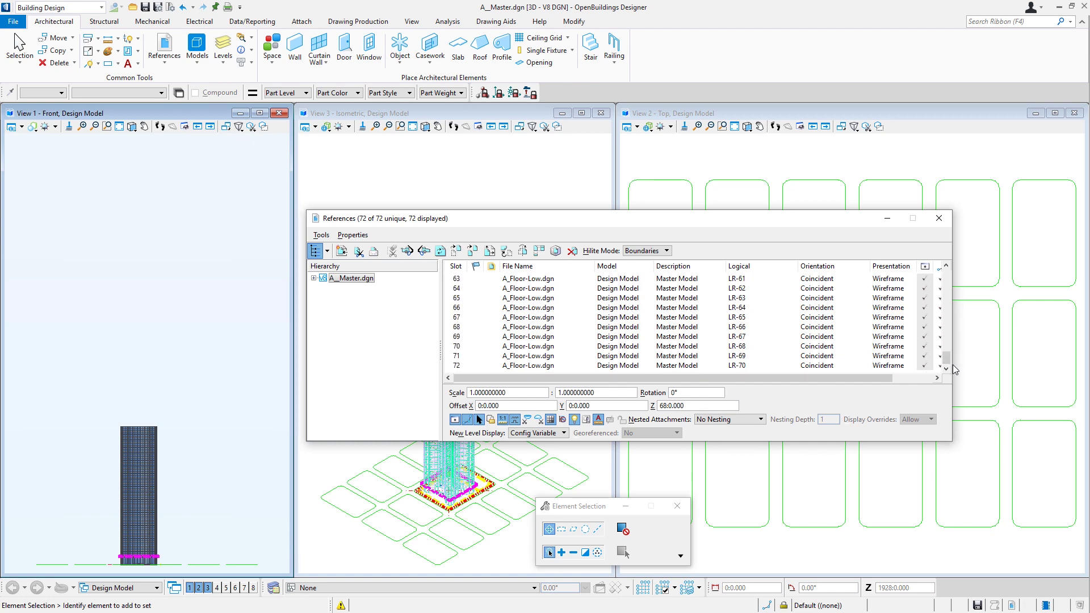
Attach A_Floor-Sky1.dgn from the Designs folder and select its new slot 73 row
left_click(341, 251)
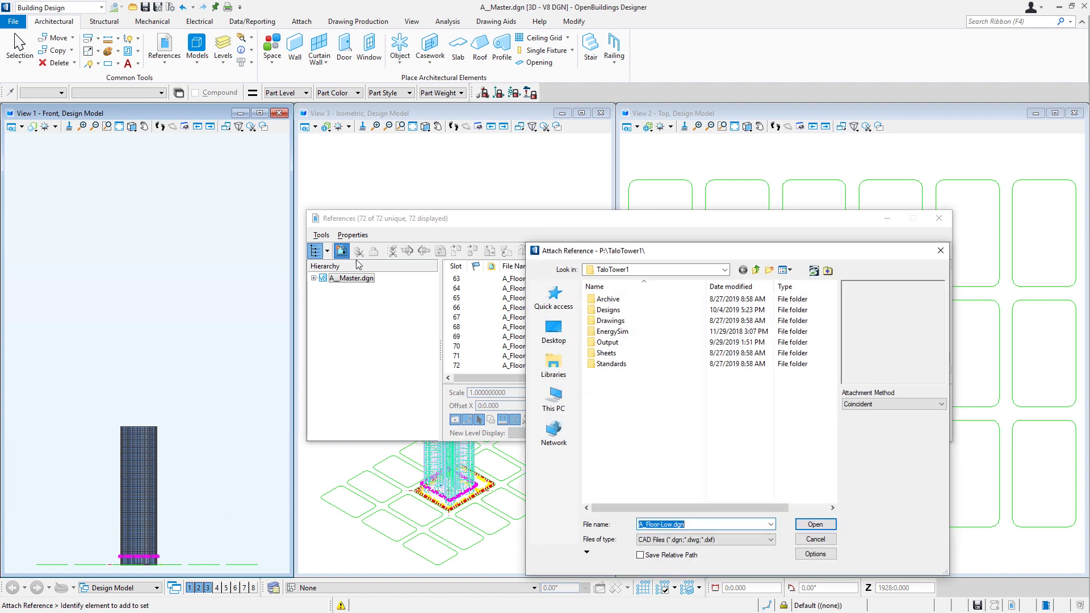
double_click(645, 310)
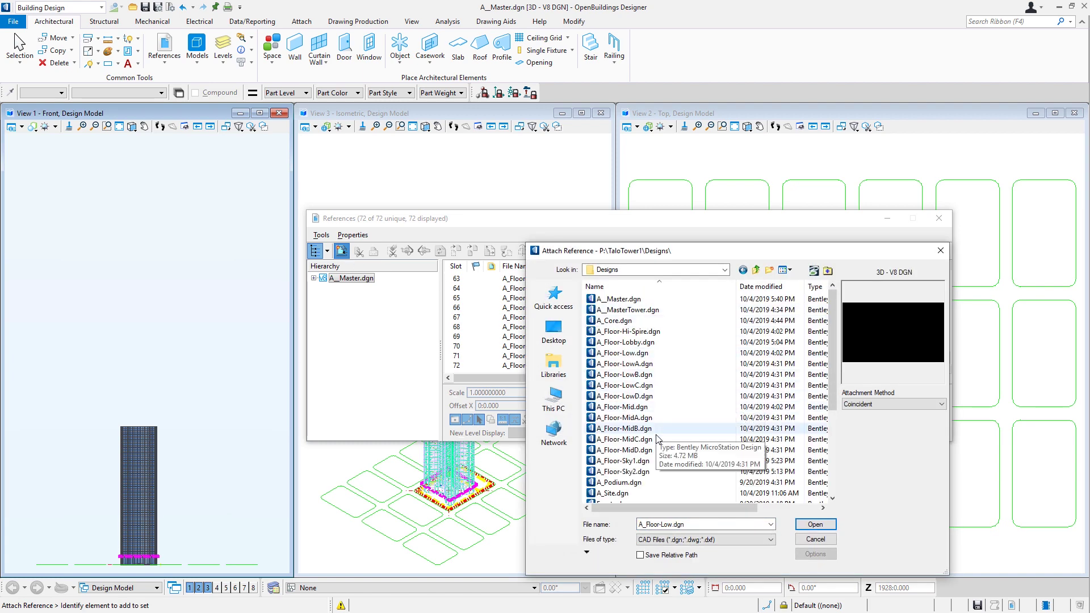
left_click(653, 462)
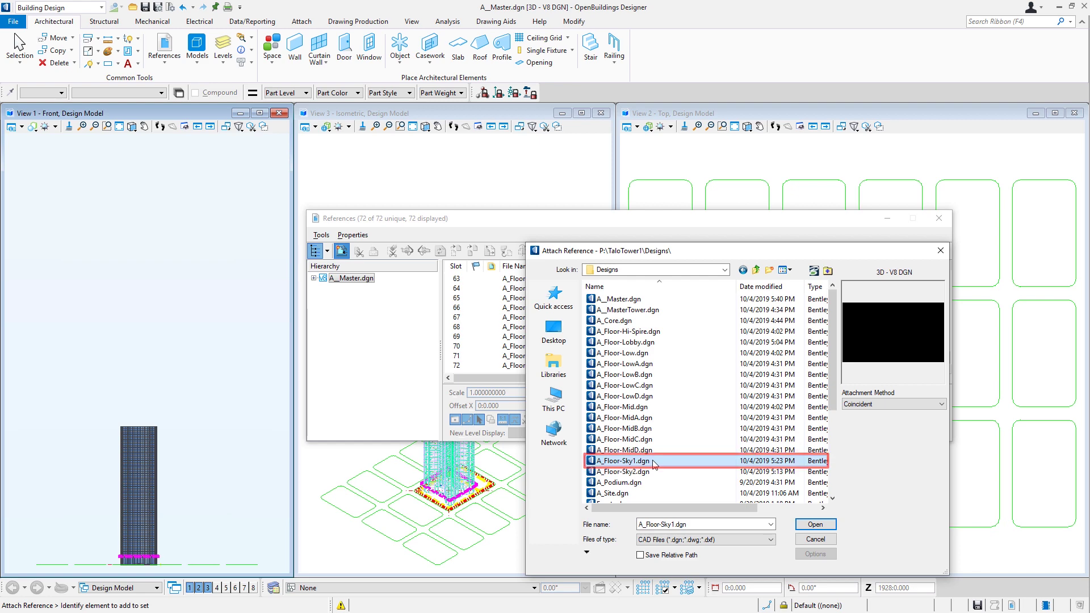
left_click(814, 525)
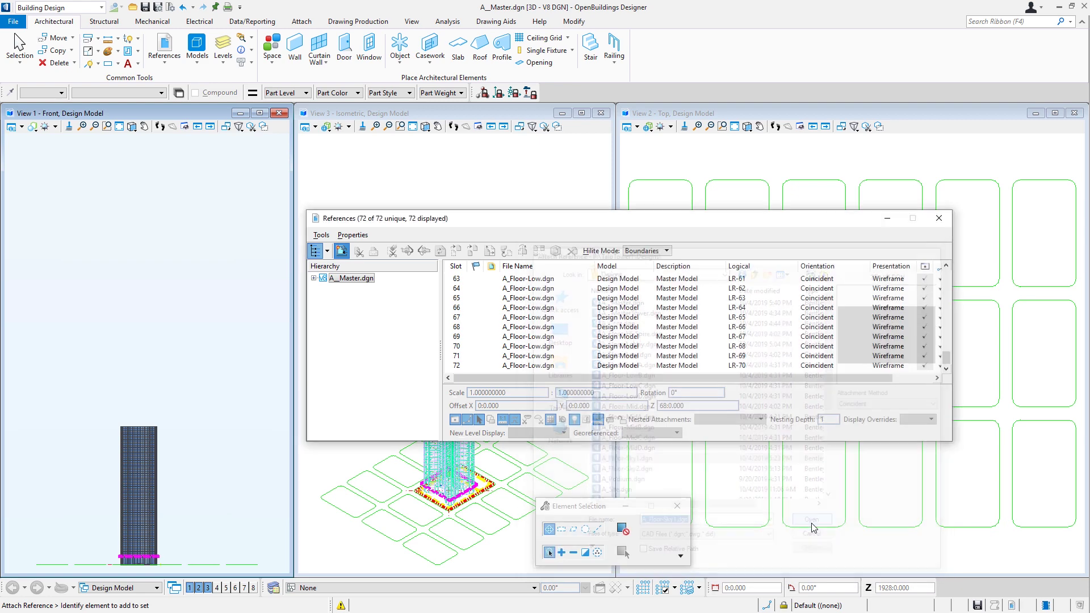
left_click(946, 368)
left_click(513, 366)
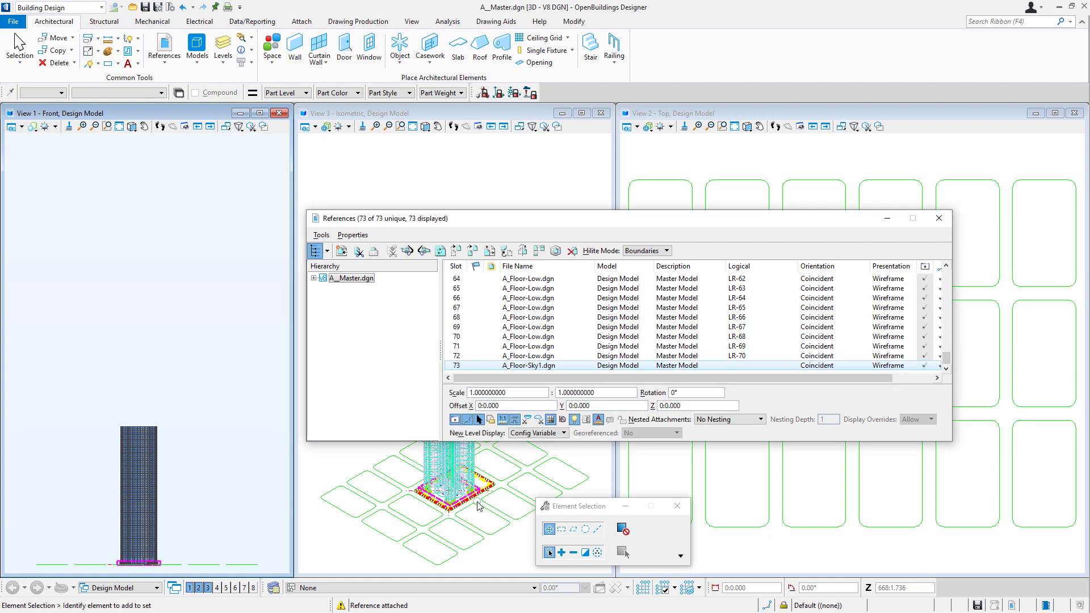
Set the Sky1 reference's Z offset to 1258, the SKY LOBBY 1 elevation
left_click(454, 588)
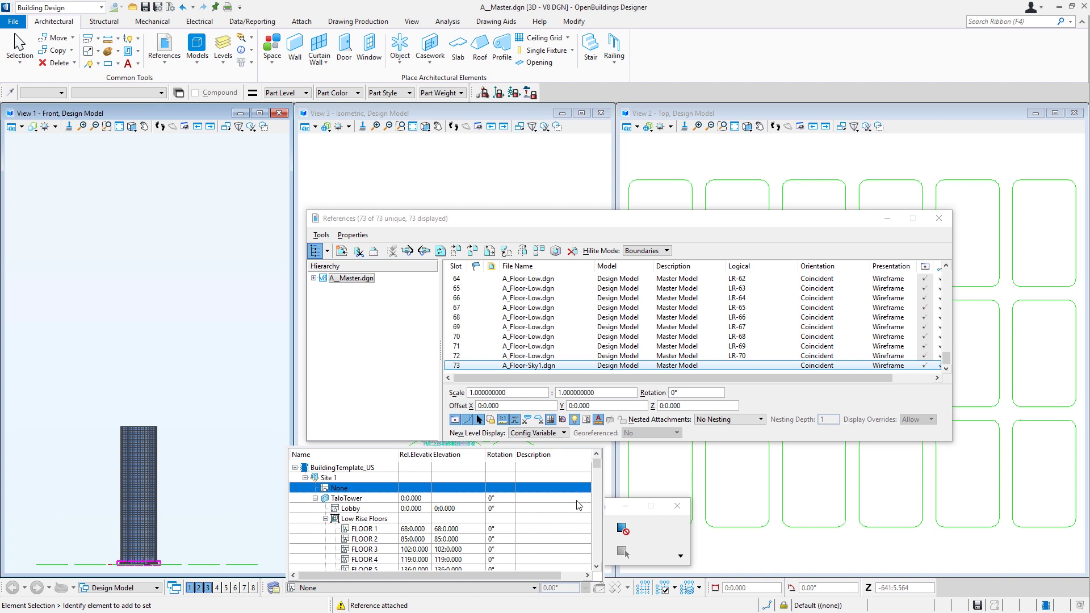
left_click_drag(595, 471, 595, 503)
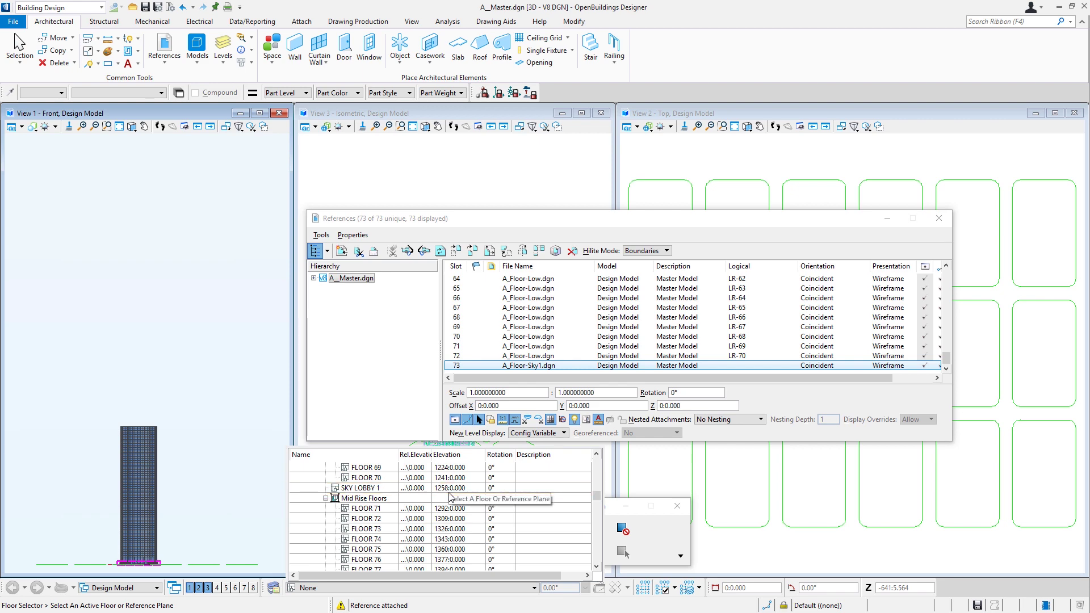
left_click(664, 405)
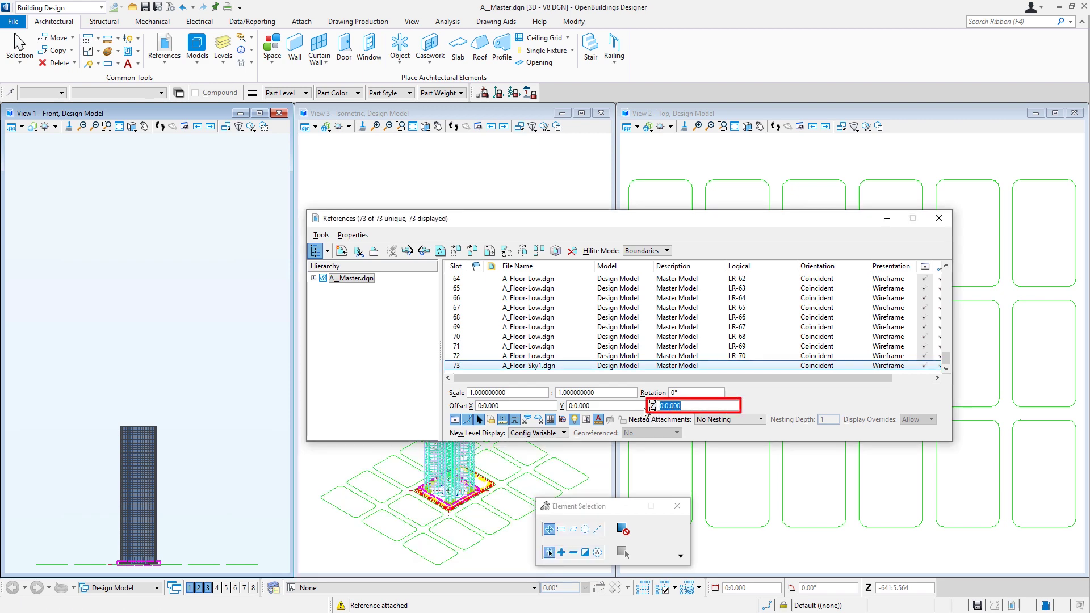
type("1258")
key("Return")
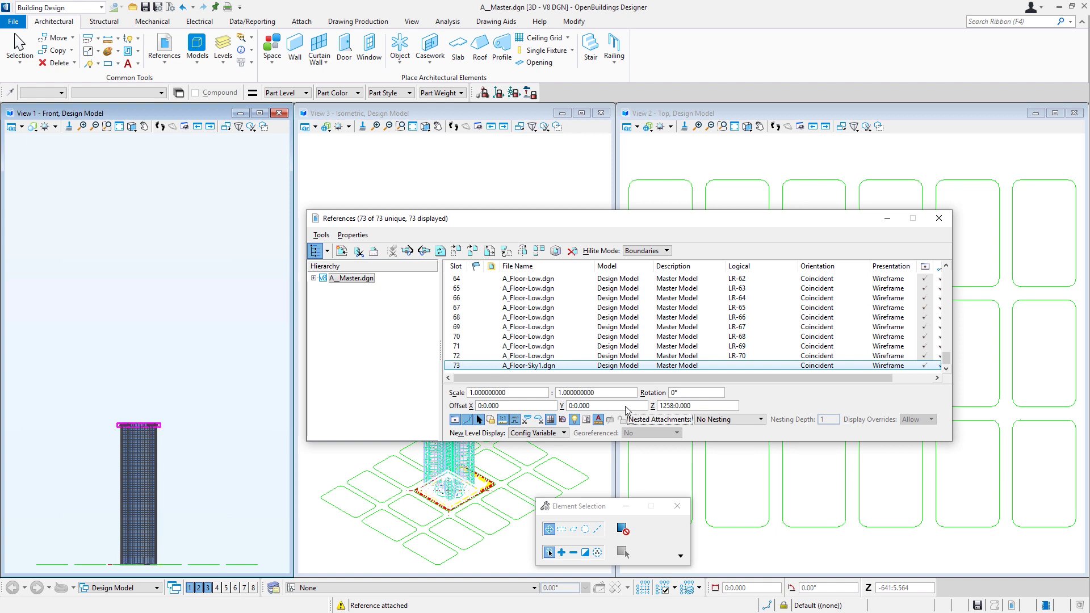
Give the Sky1 reference the logical name SK-1
left_click(735, 365)
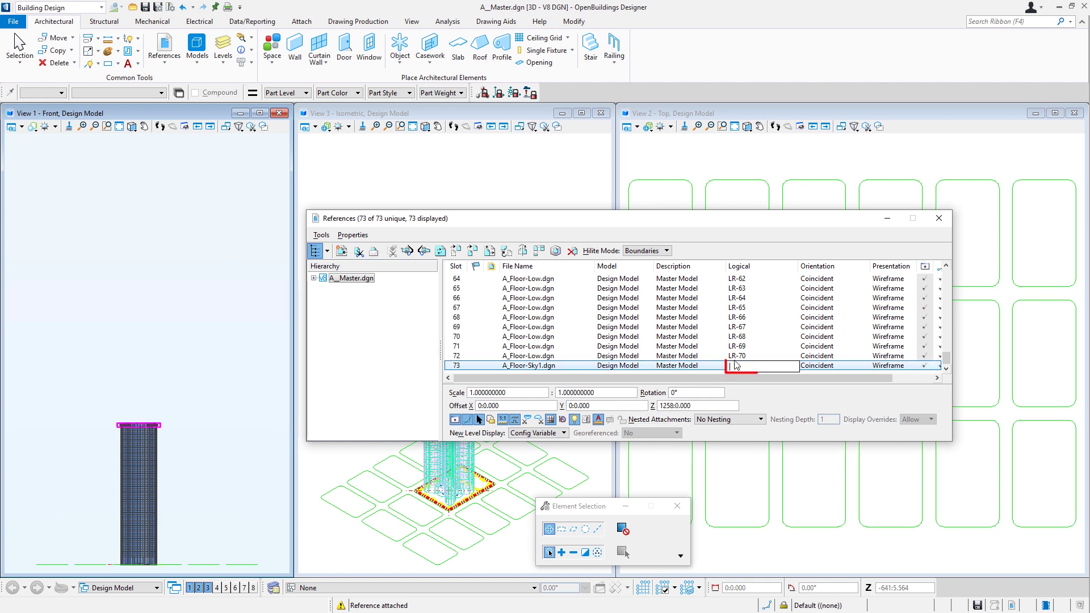
type("S")
key("Return")
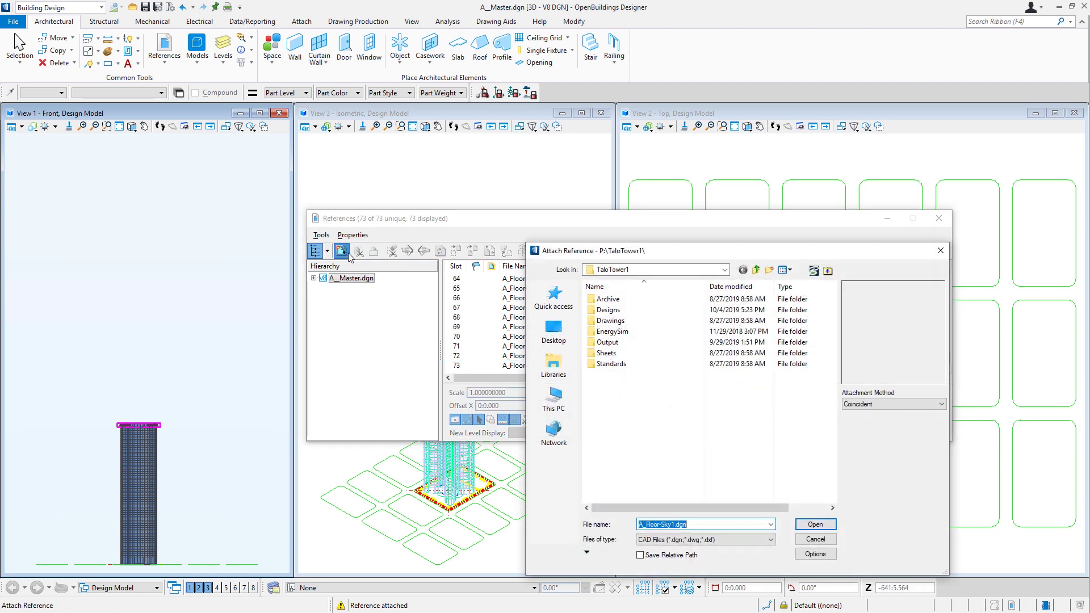
Attach A_Floor-Mid.dgn past the WorkSet warning and select its new slot 74 row
double_click(607, 311)
left_click(658, 408)
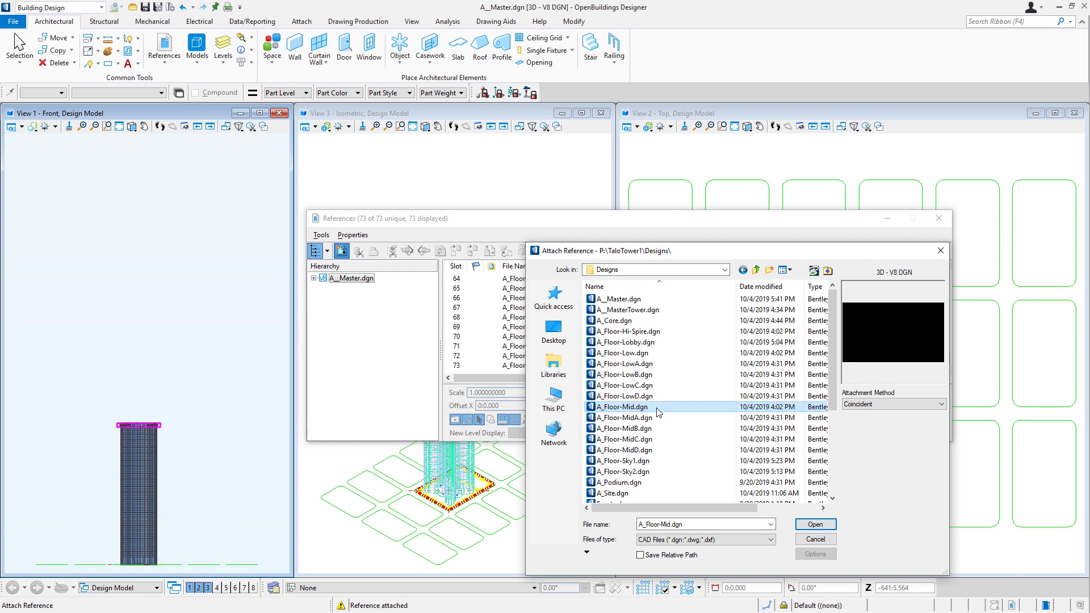
left_click(812, 523)
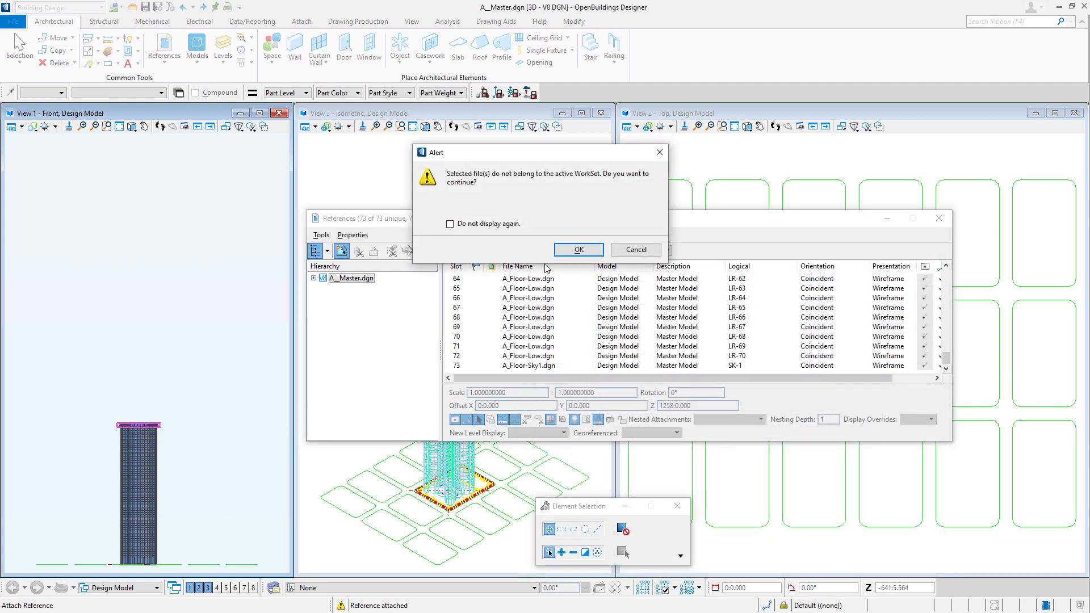
left_click(567, 252)
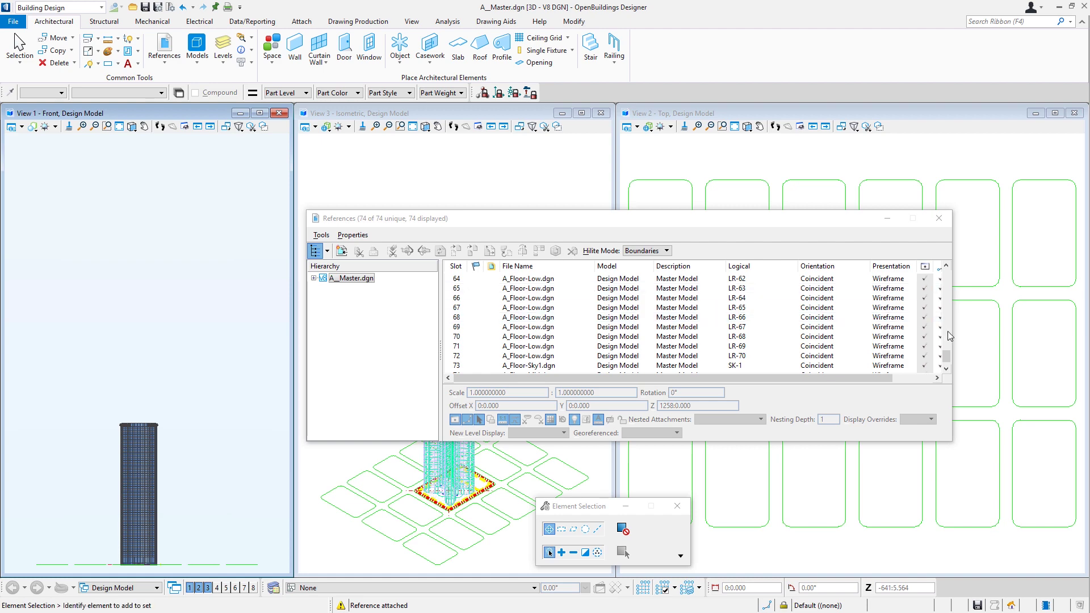
scroll(947, 359, "down", 1)
left_click(640, 366)
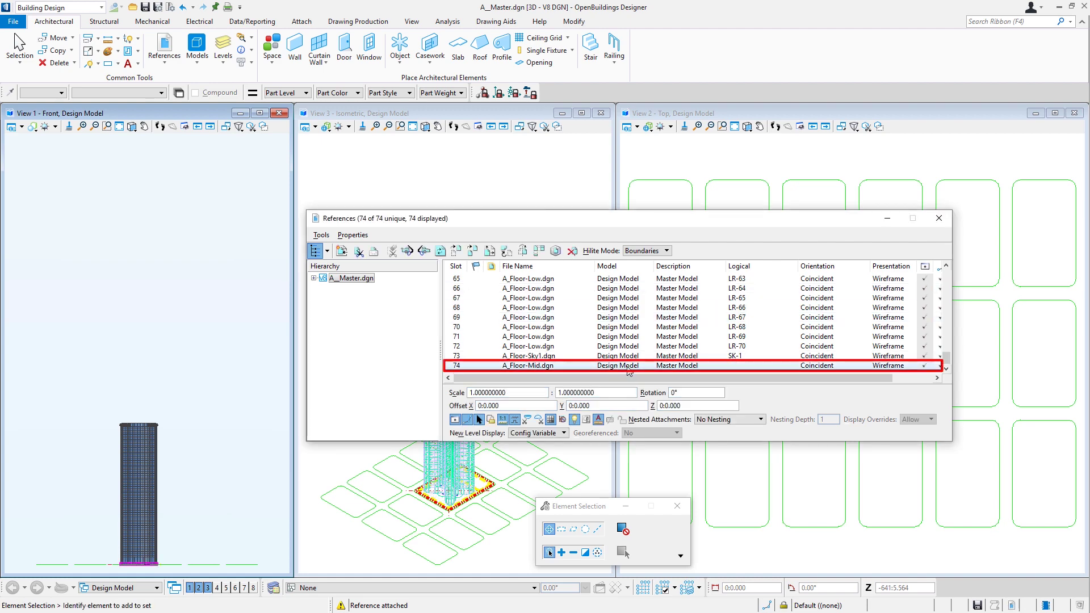
left_click(461, 587)
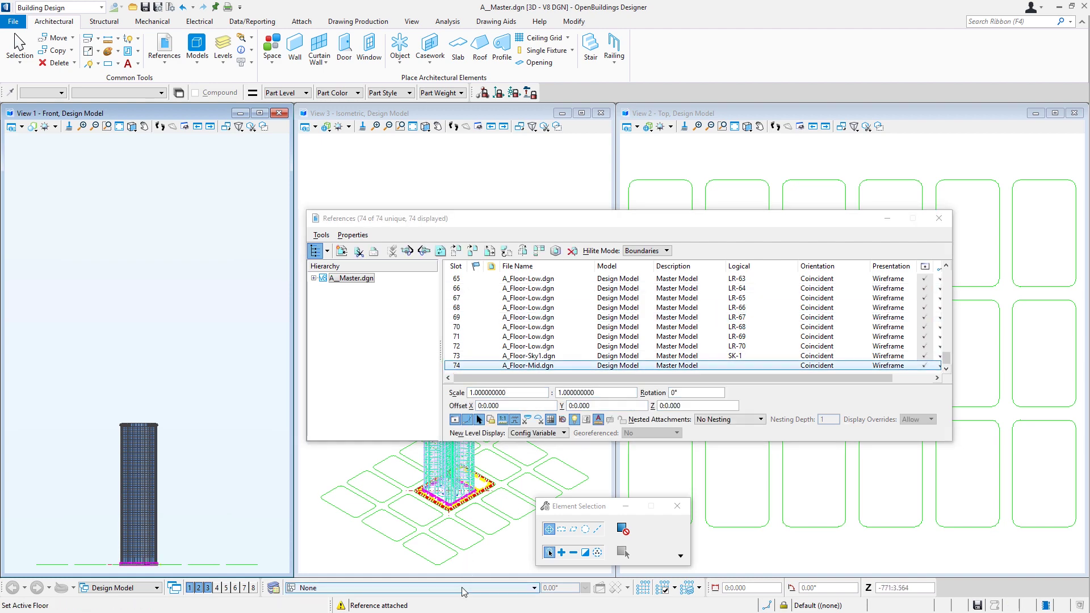
Raise the Floor-Mid reference to Z offset 1292, matching the FLOOR 71 elevation
left_click_drag(597, 464, 598, 499)
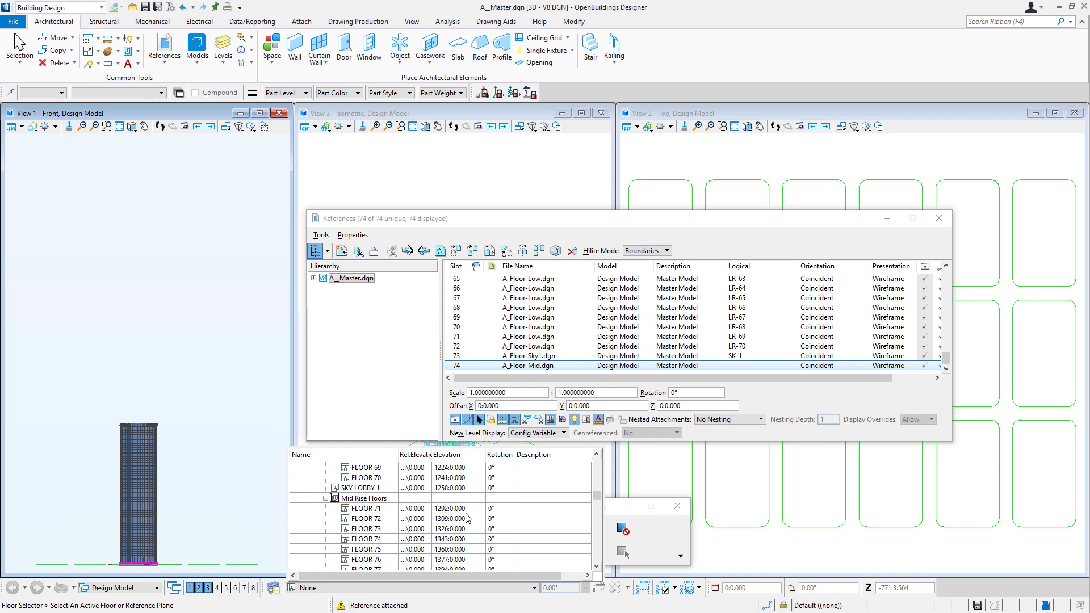
left_click(685, 408)
double_click(681, 407)
type("1292")
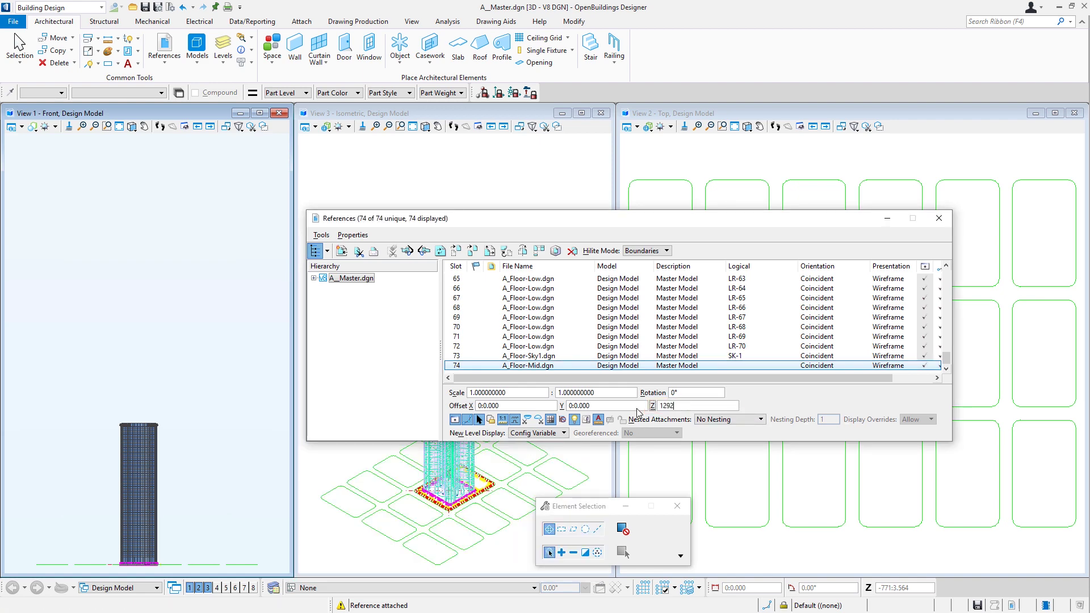
key("Return")
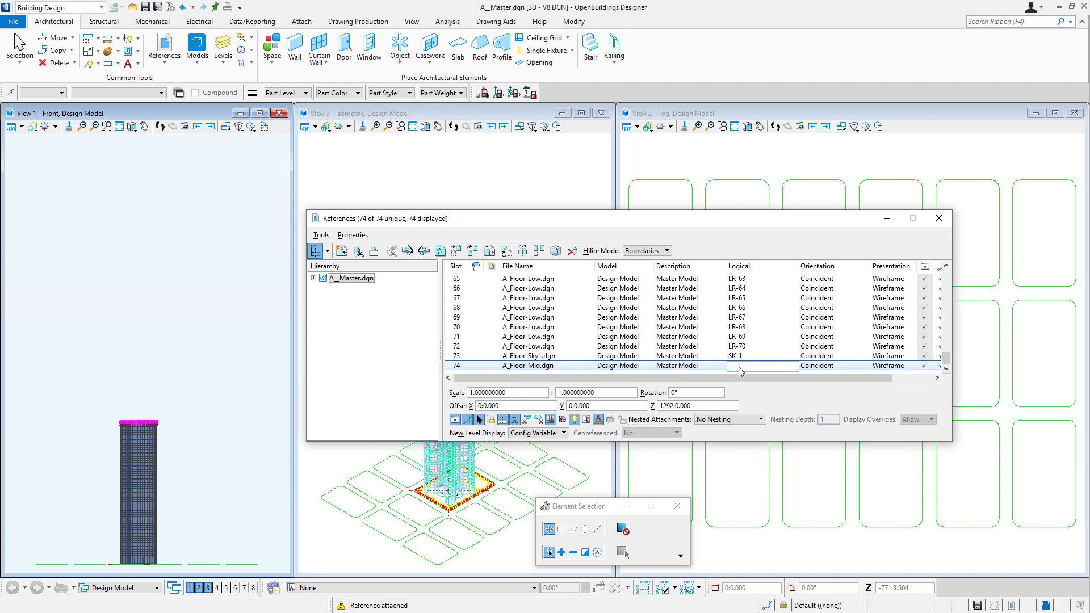
Give the Floor-Mid reference the logical name MR-71
left_click(738, 367)
type("MR-71")
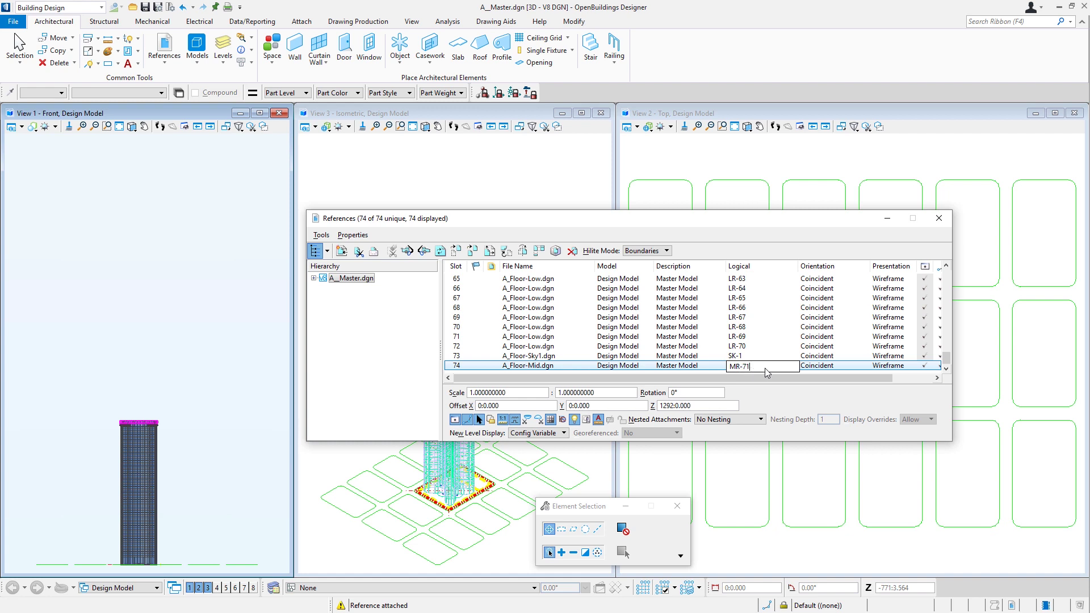
key("Return")
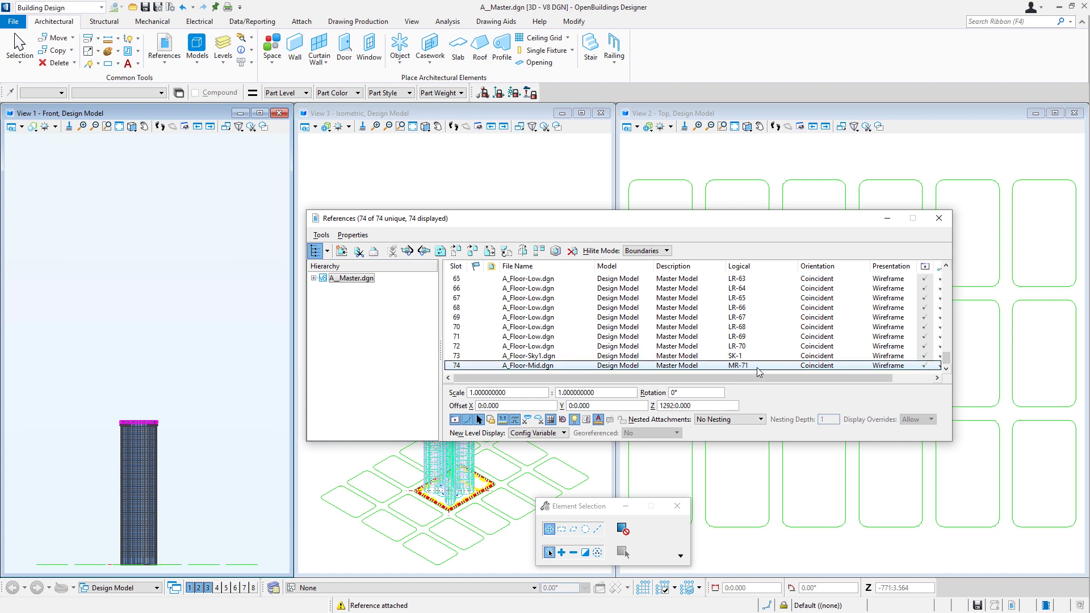
left_click(727, 363)
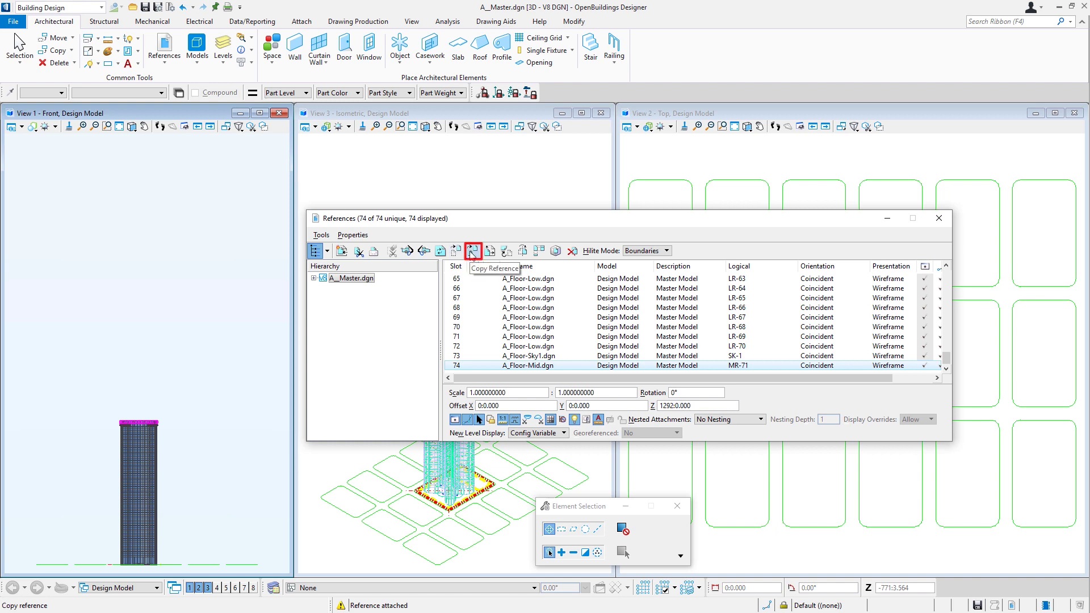
Copy the Floor-Mid reference 69 times at 17 spacing, stacking floors up to MR-140
left_click(472, 254)
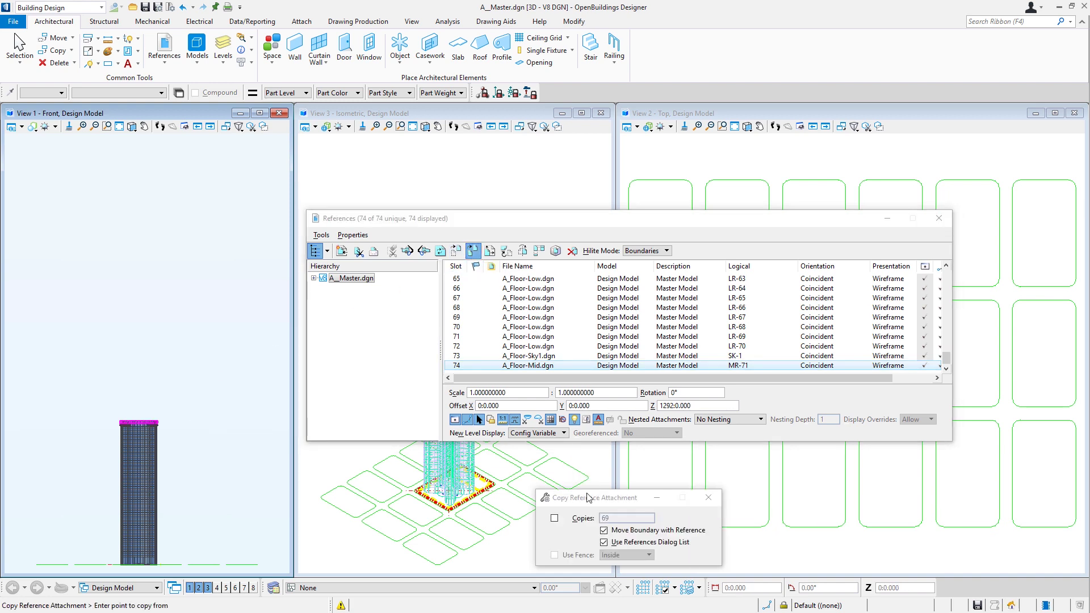
left_click(555, 518)
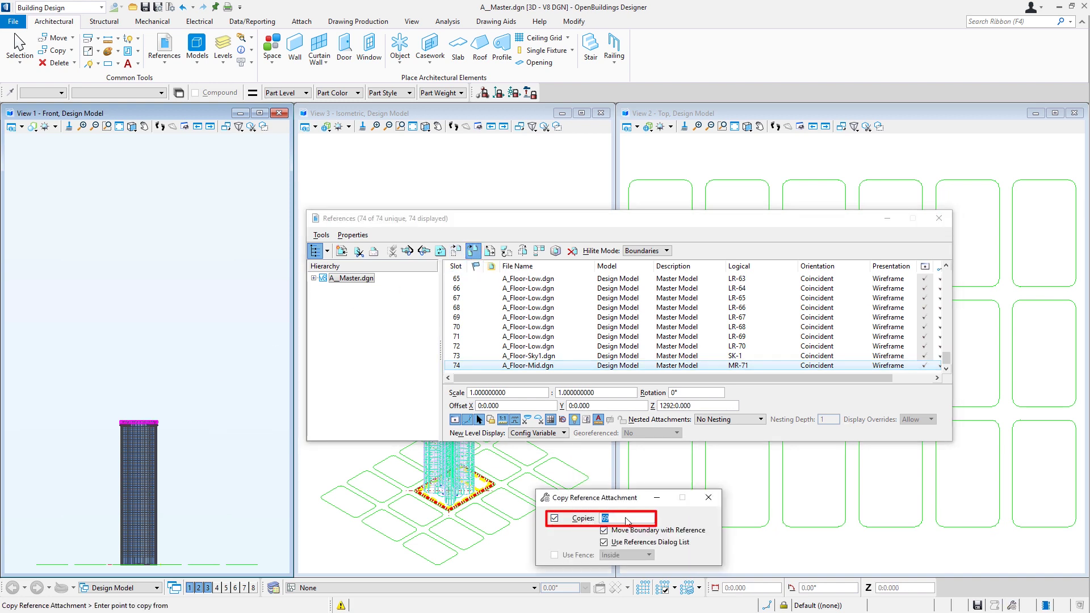
left_click(183, 420)
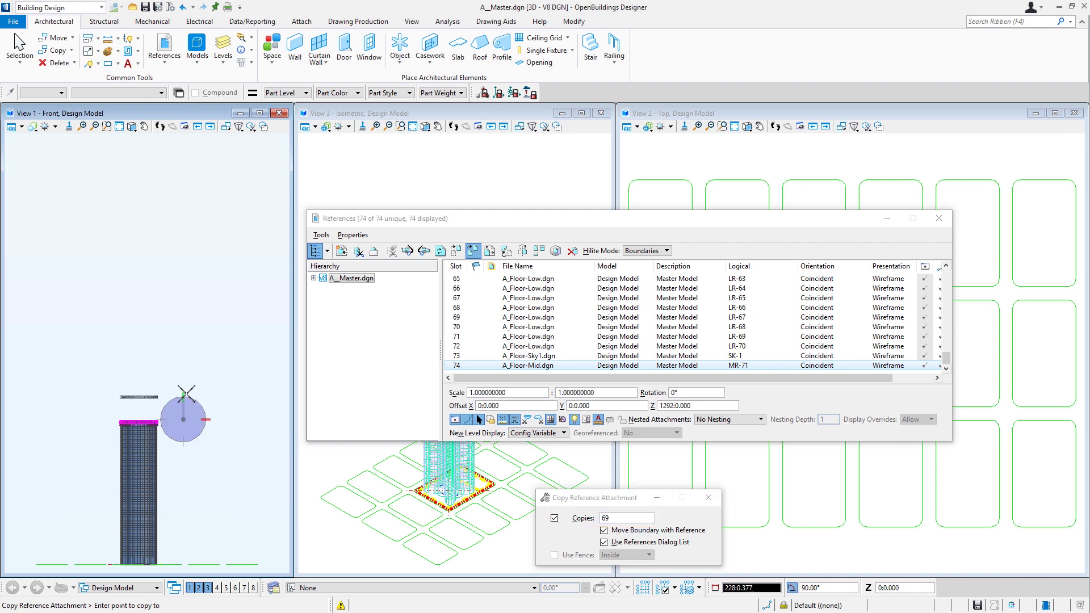
type("17")
left_click(221, 330)
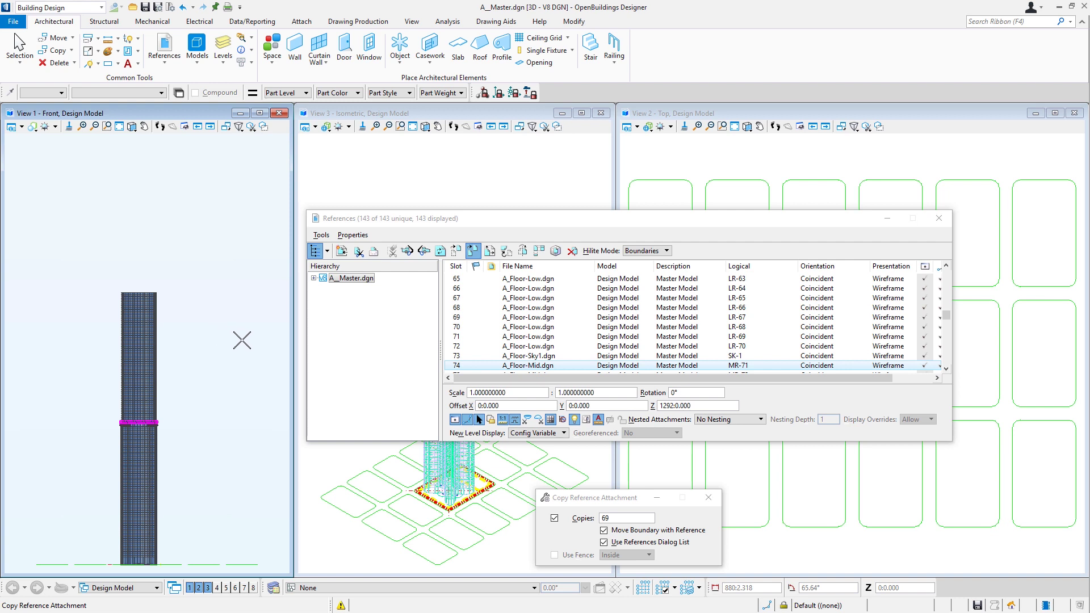
key("Escape")
left_click_drag(946, 315, 946, 363)
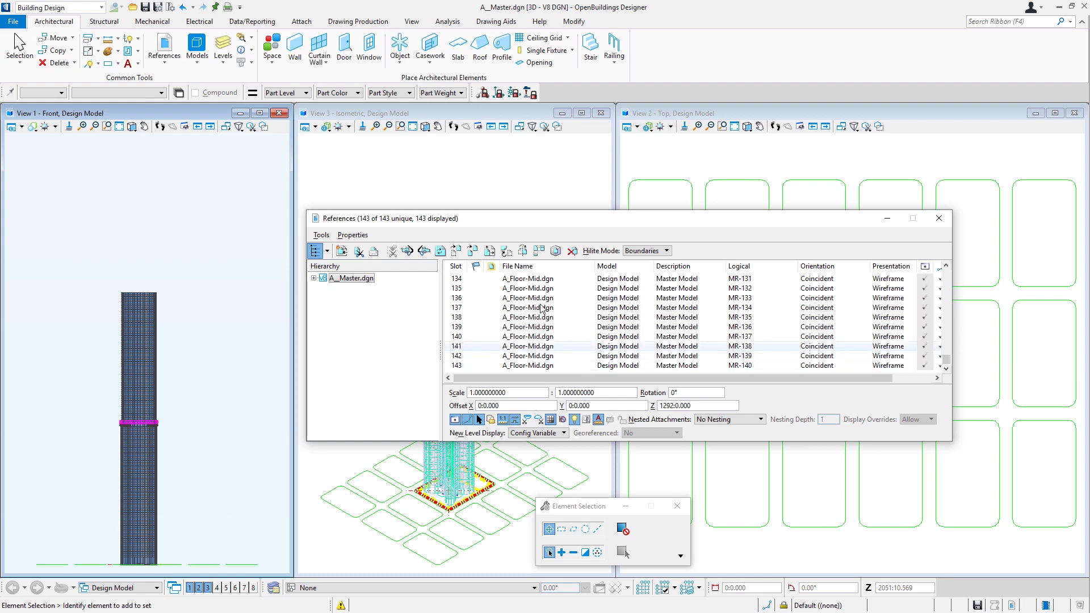
left_click(341, 250)
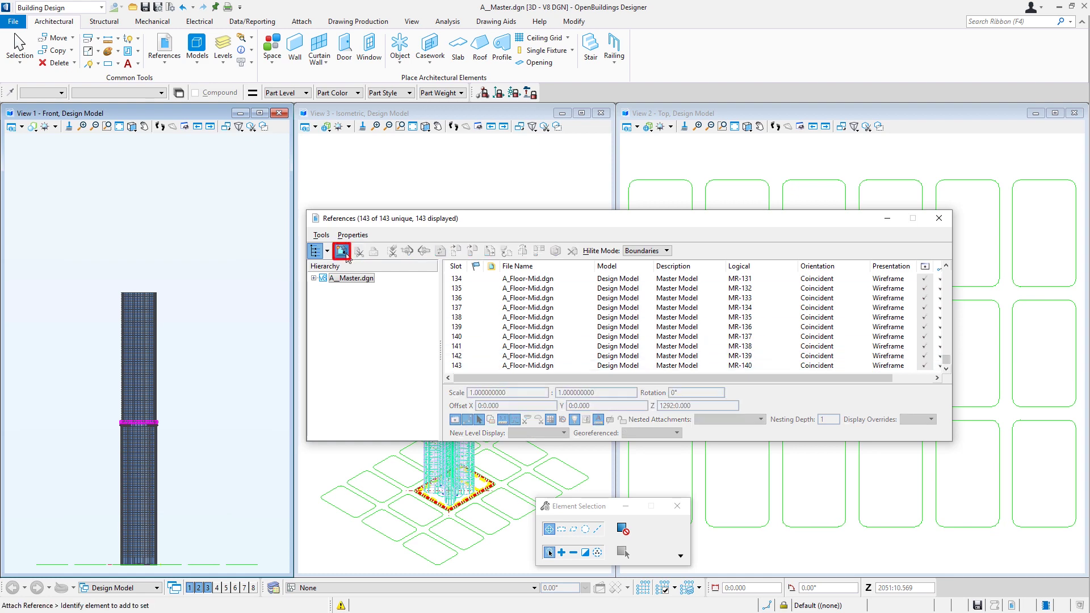
Attach A_Floor-Sky2.dgn from the Designs folder as reference slot 144
left_click(341, 250)
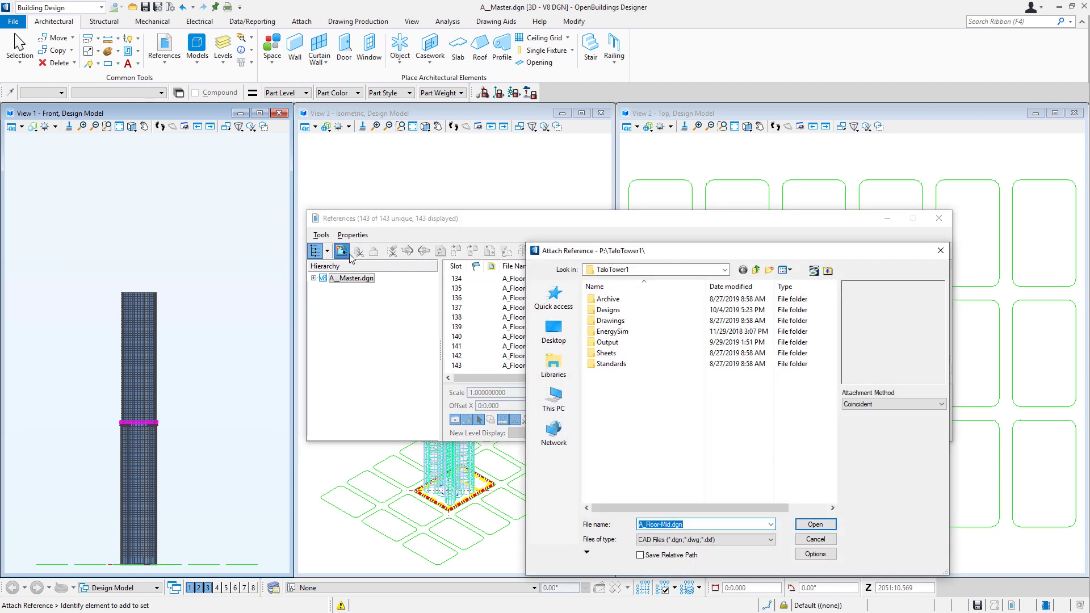
double_click(619, 311)
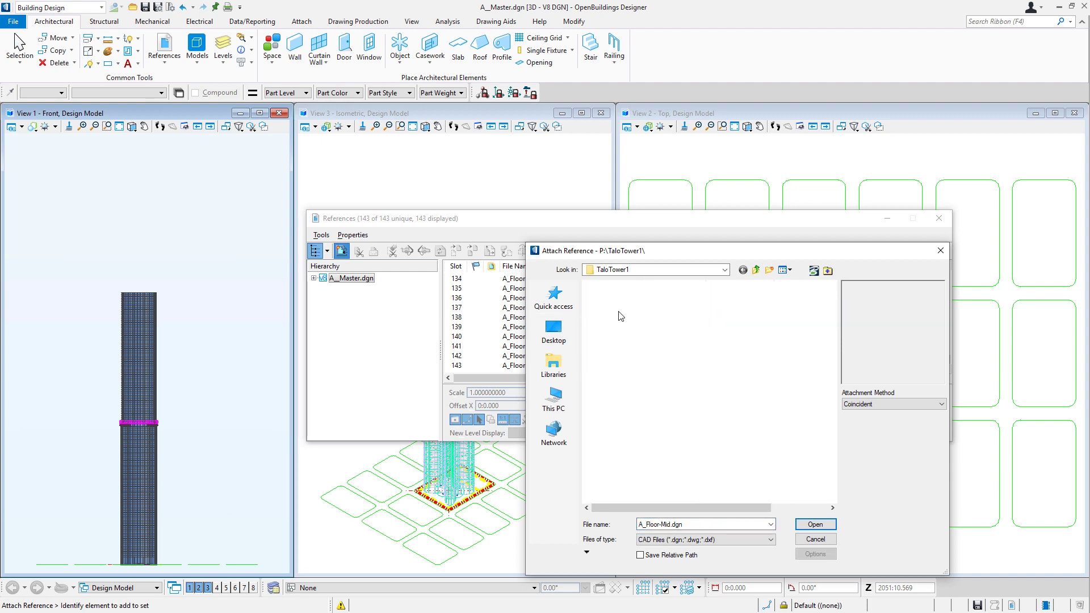
left_click(648, 471)
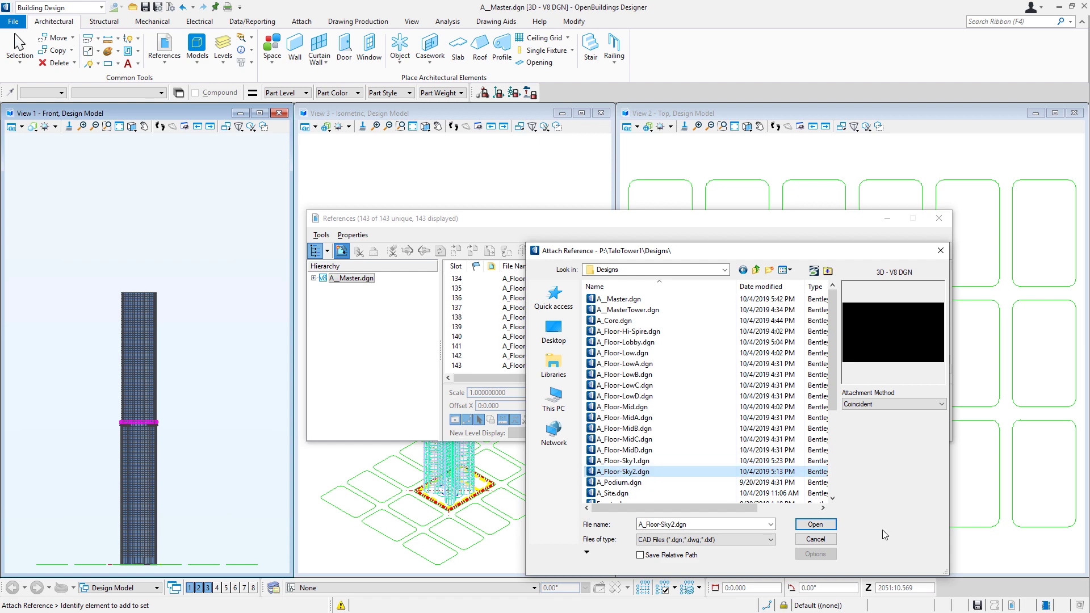
left_click(815, 524)
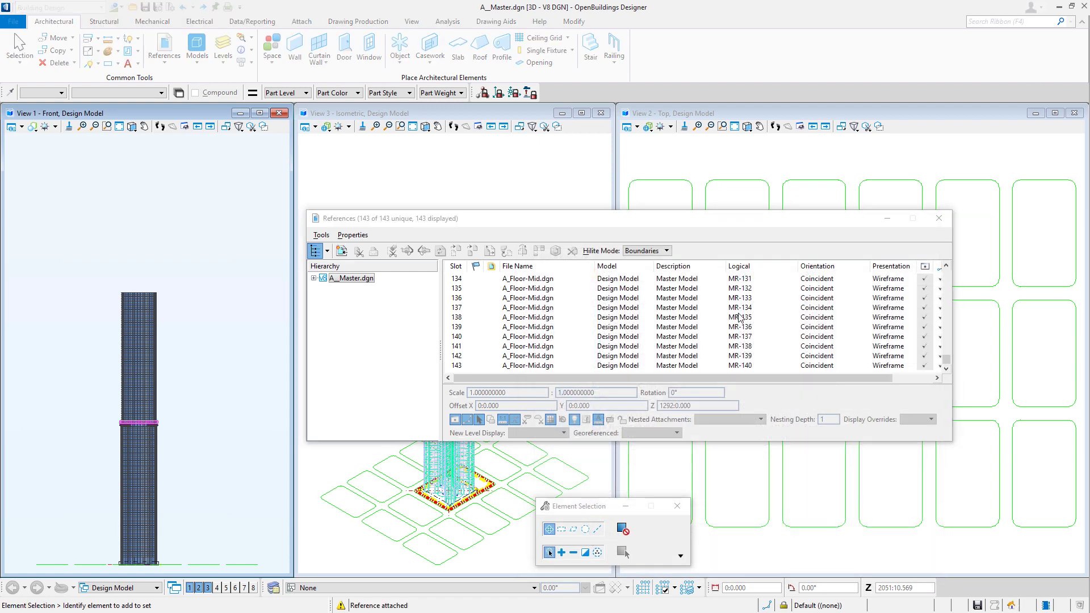
left_click(946, 369)
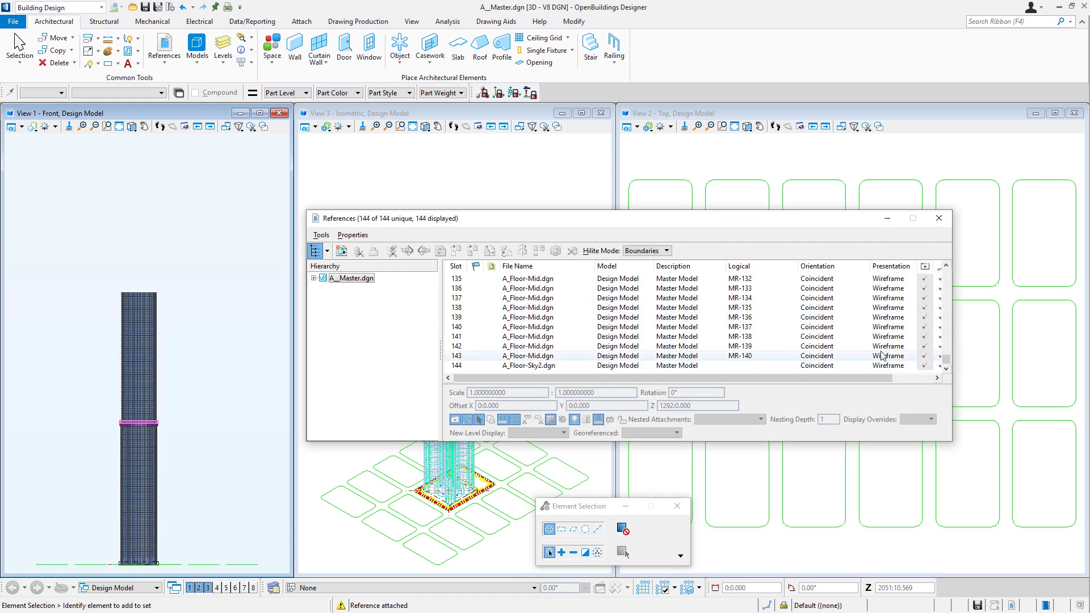
Give the Sky2 reference in row 144 the logical name SK-2
left_click(749, 366)
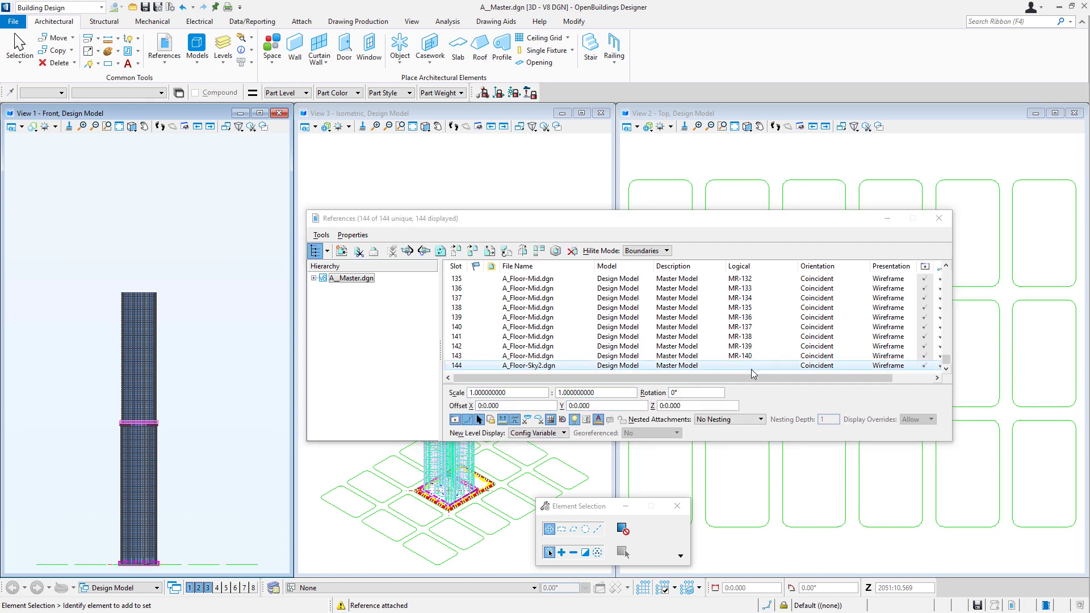
left_click(745, 367)
type("SK")
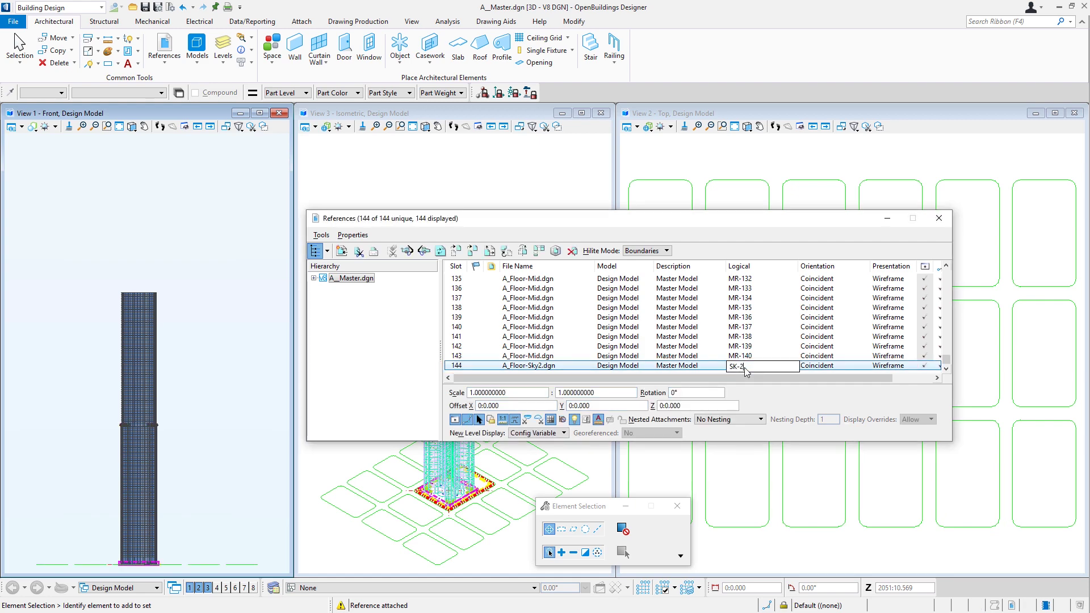
type("-2")
key("Return")
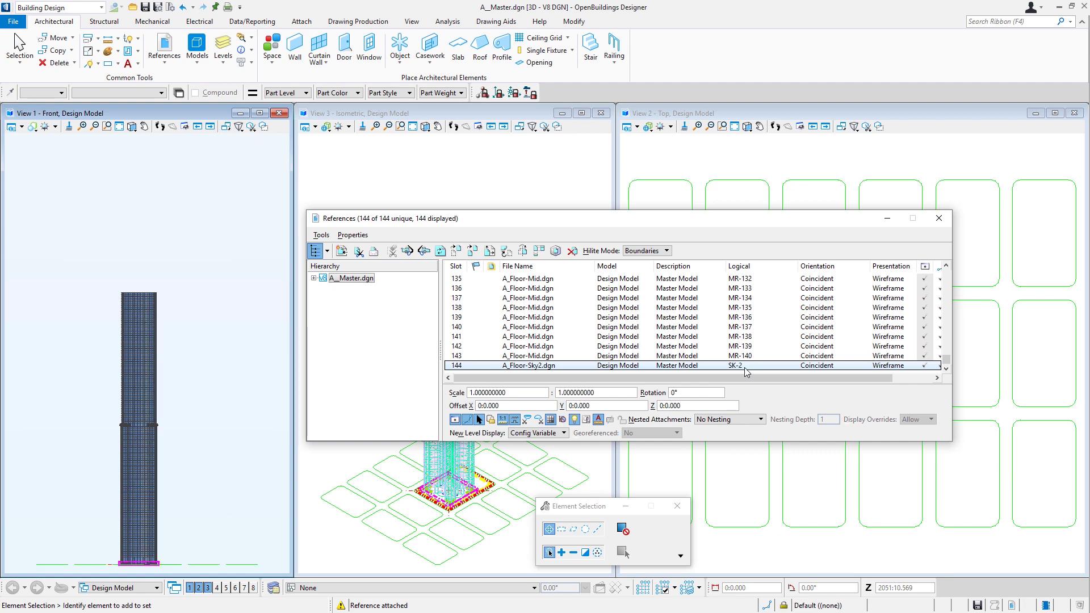
Set the Sky2 reference's Z offset to 2482, matching the Sky Lobby 2 elevation
left_click(465, 587)
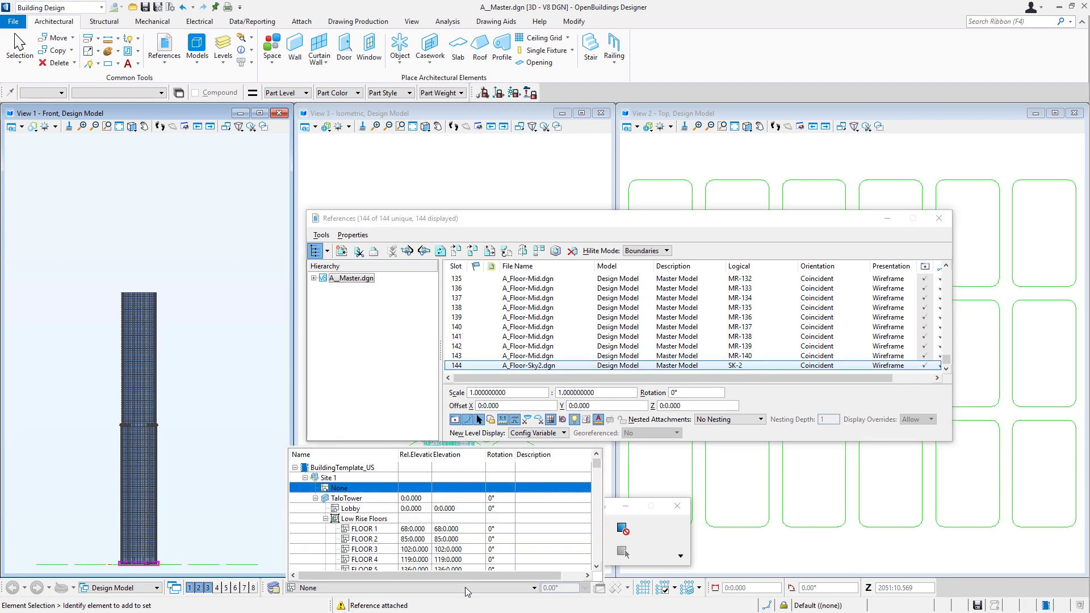
left_click(597, 478)
left_click_drag(596, 479, 591, 529)
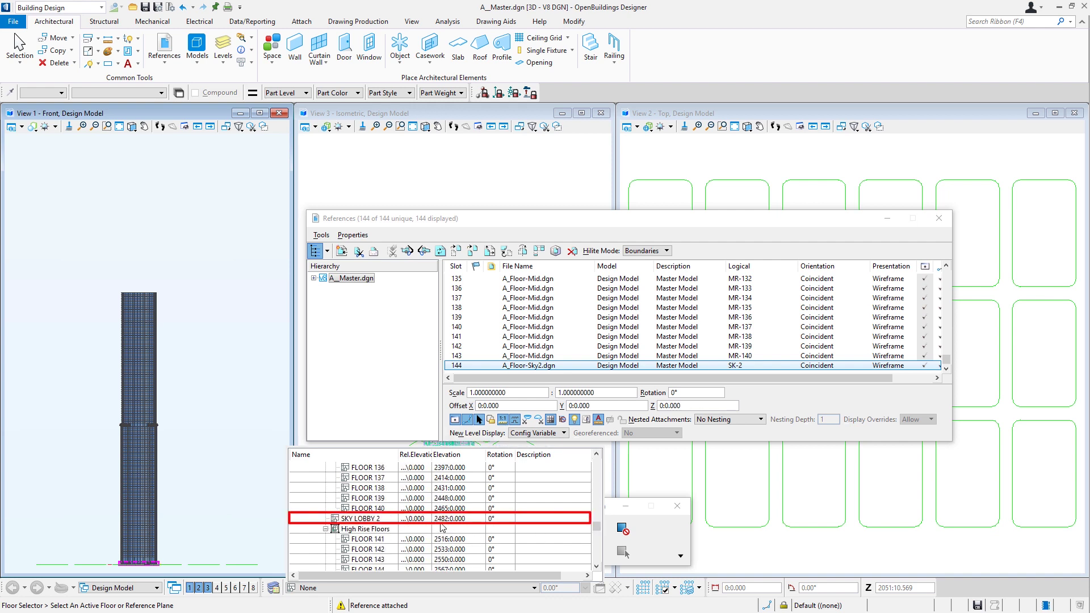
left_click(701, 409)
double_click(686, 406)
type("2482")
key("Tab")
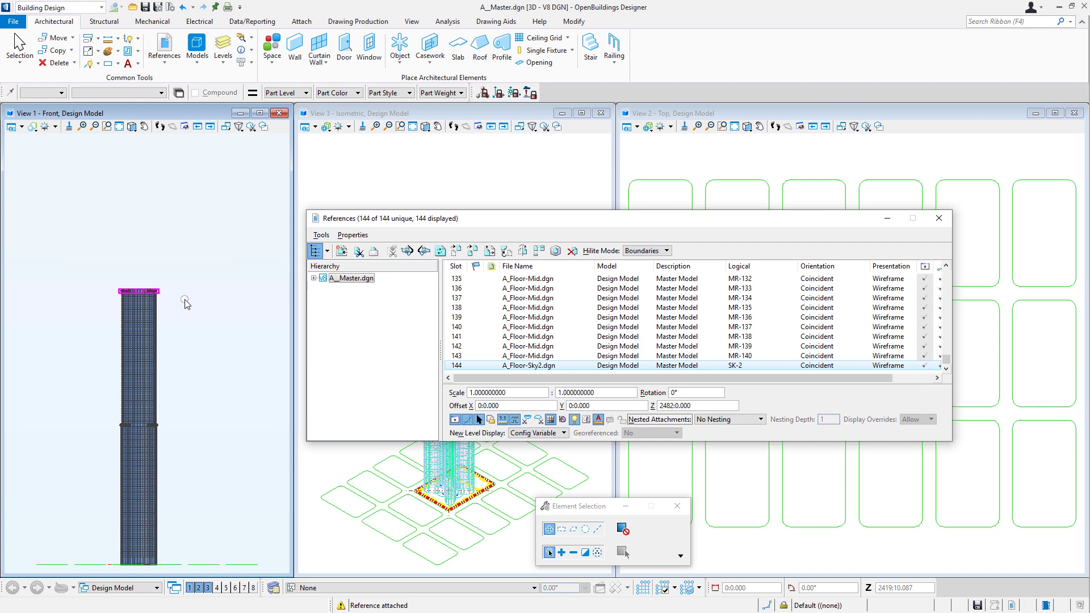
Attach A_Floor-Hi-Spire.dgn from Designs and accept the WorkSet alert
left_click(341, 251)
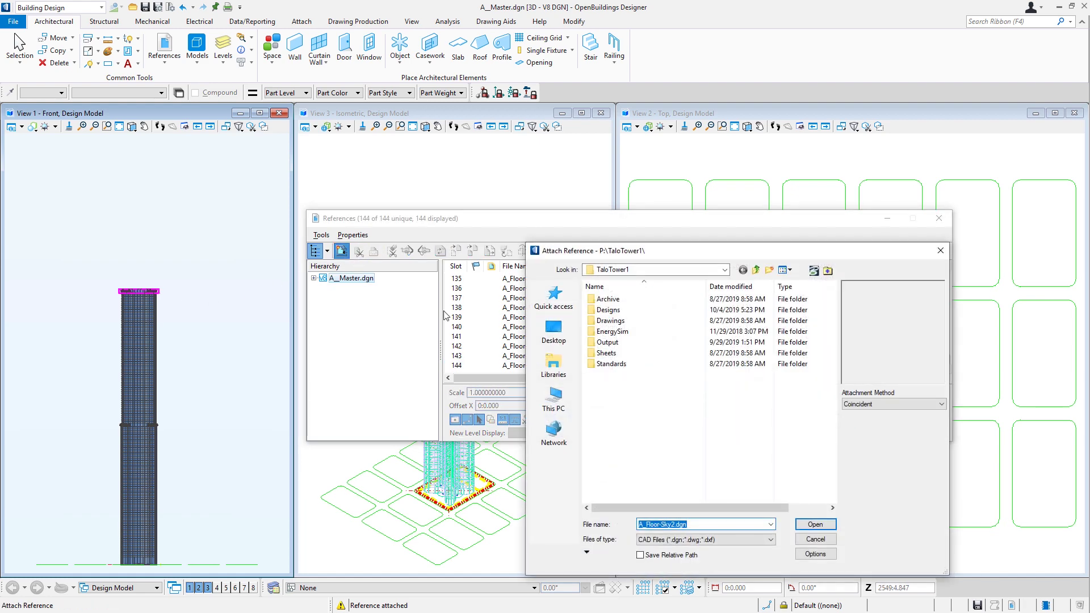
left_click(634, 314)
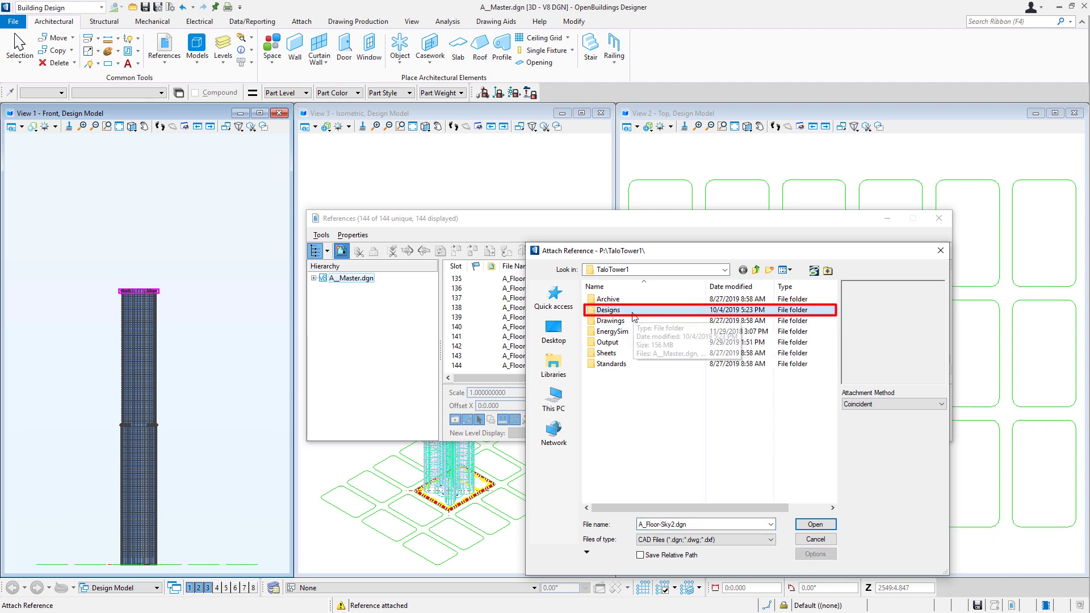
double_click(619, 311)
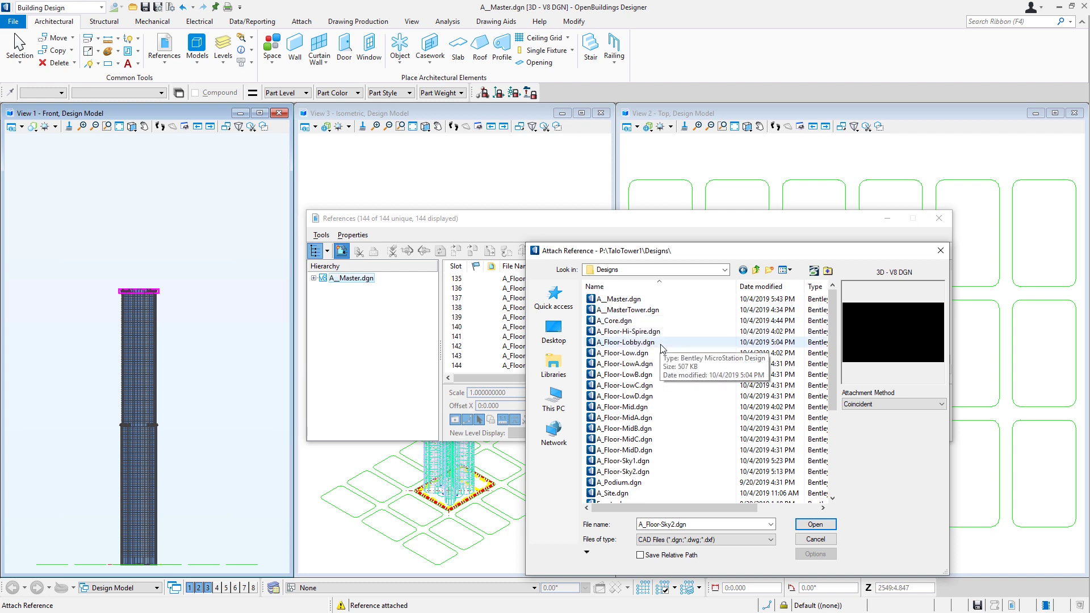
left_click(631, 331)
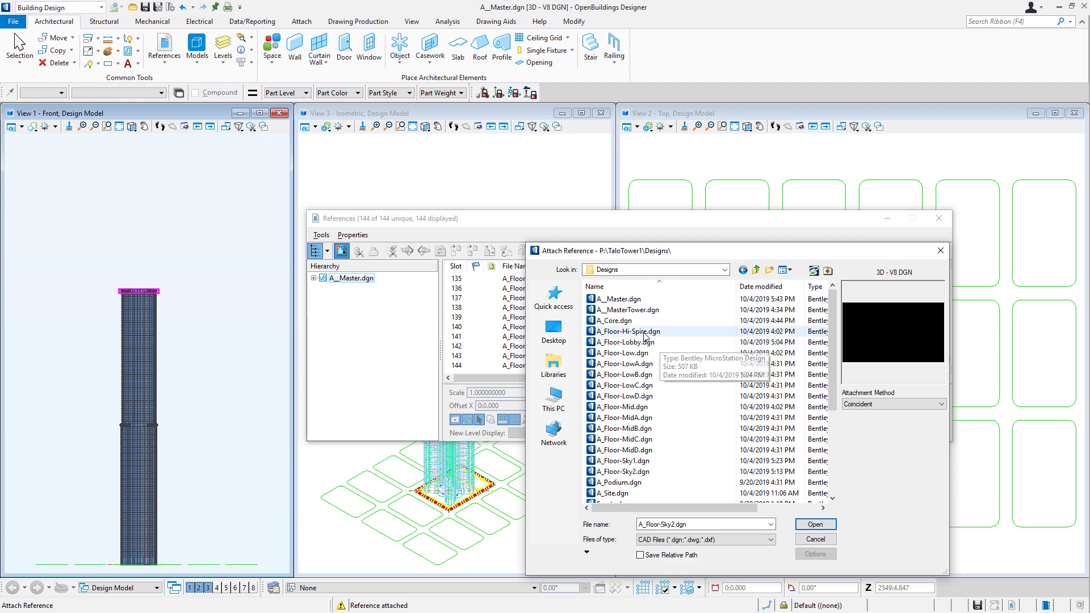
left_click(816, 524)
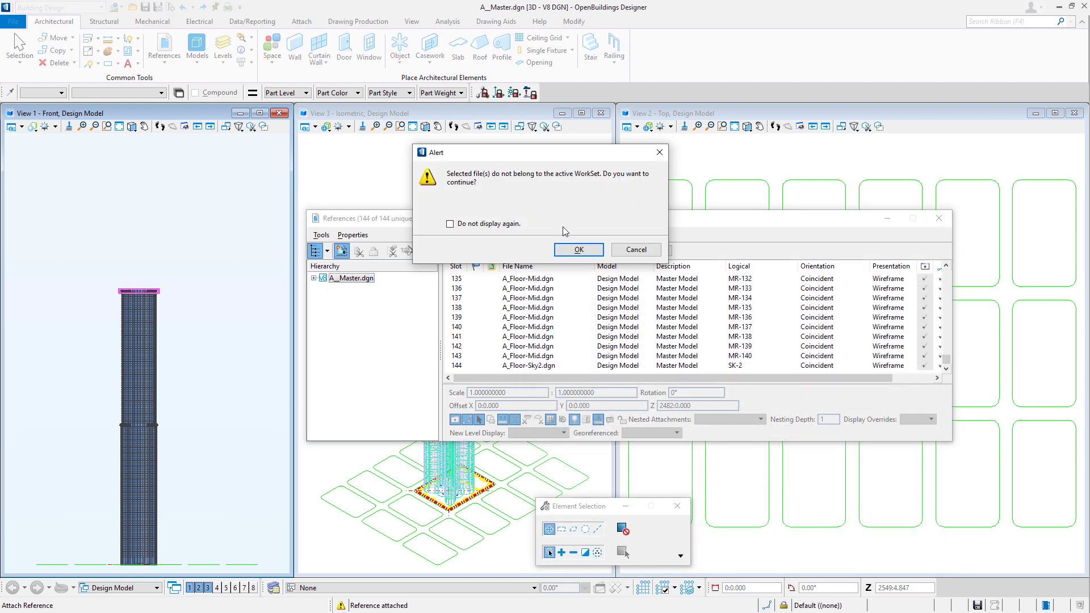
left_click(579, 248)
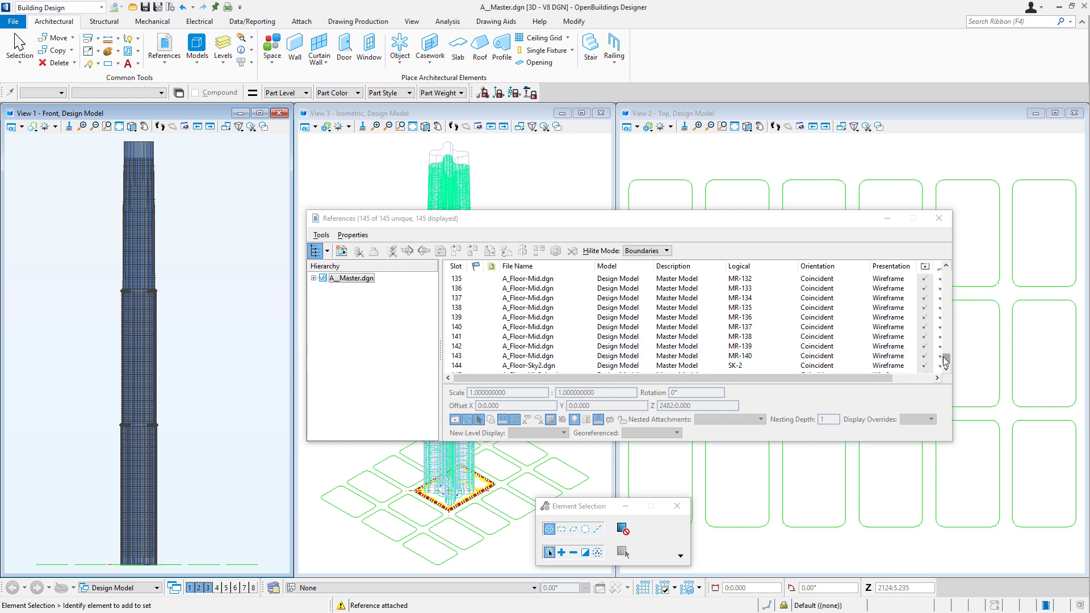
left_click_drag(948, 359, 947, 309)
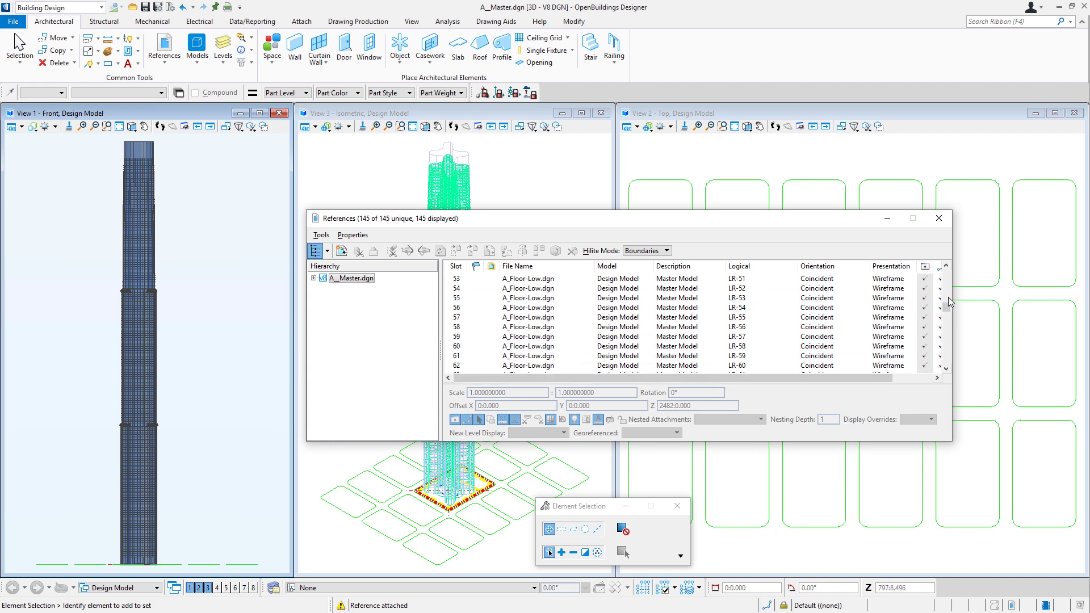
scroll(947, 304, "up", 4)
left_click_drag(946, 300, 946, 284)
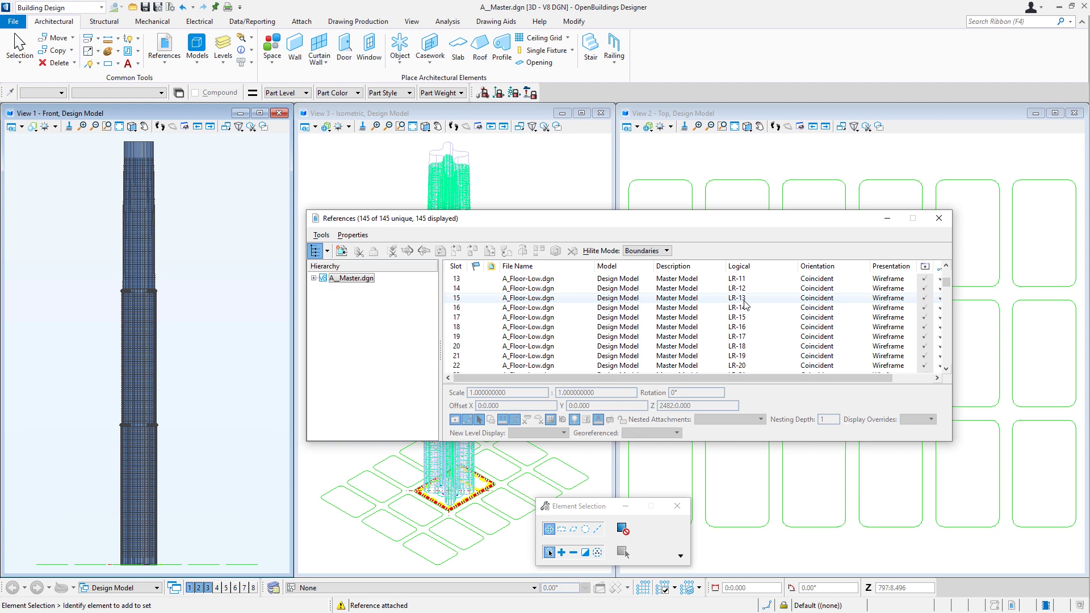
Repoint the LR-13 floor reference to A_Floor-LowA.dgn
double_click(531, 298)
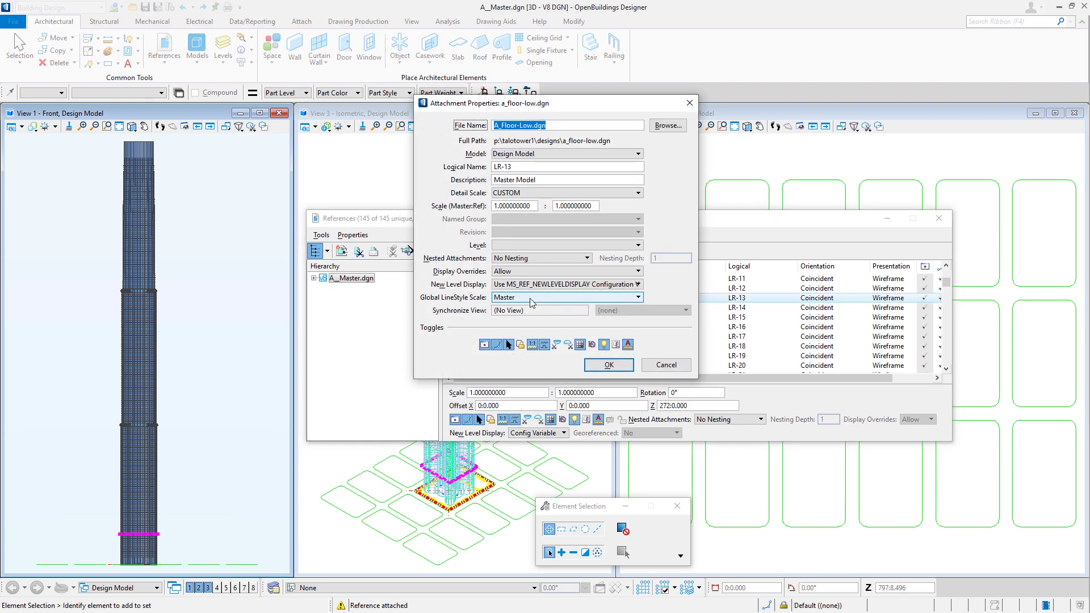
left_click(667, 127)
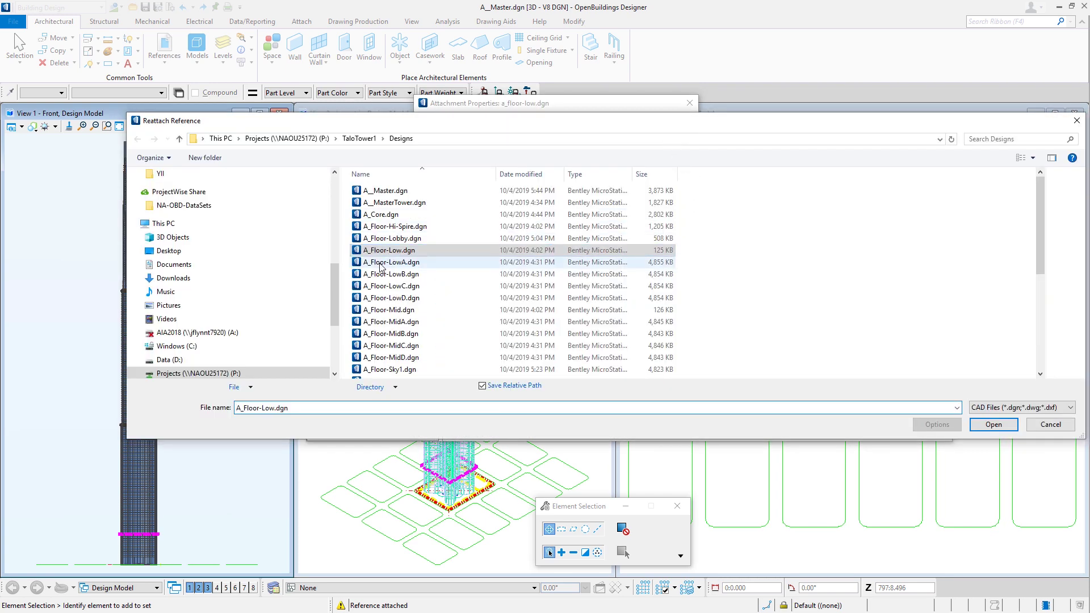
left_click(379, 264)
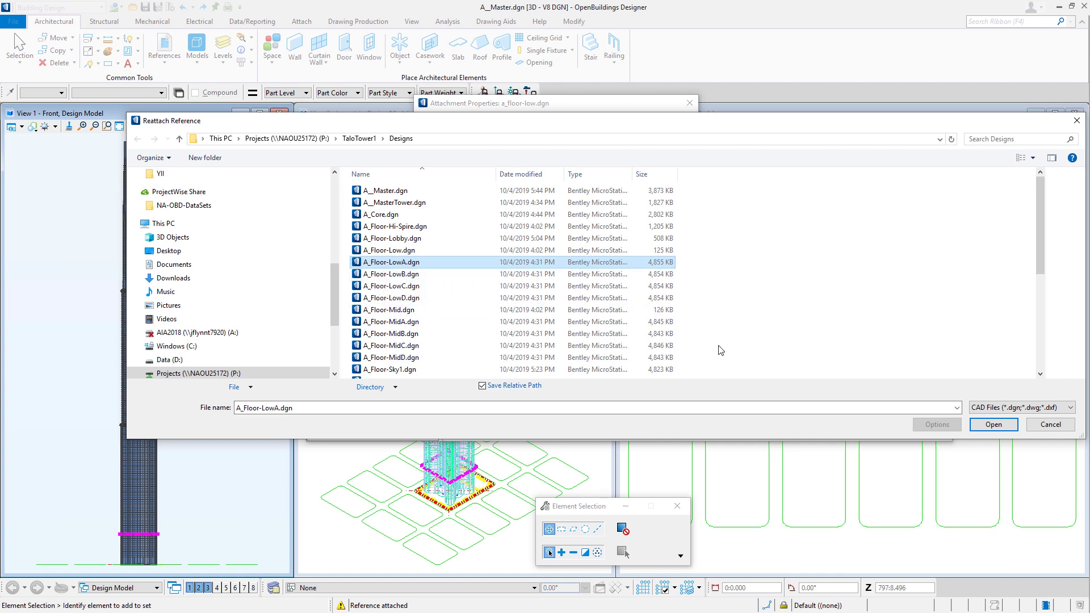
left_click(995, 425)
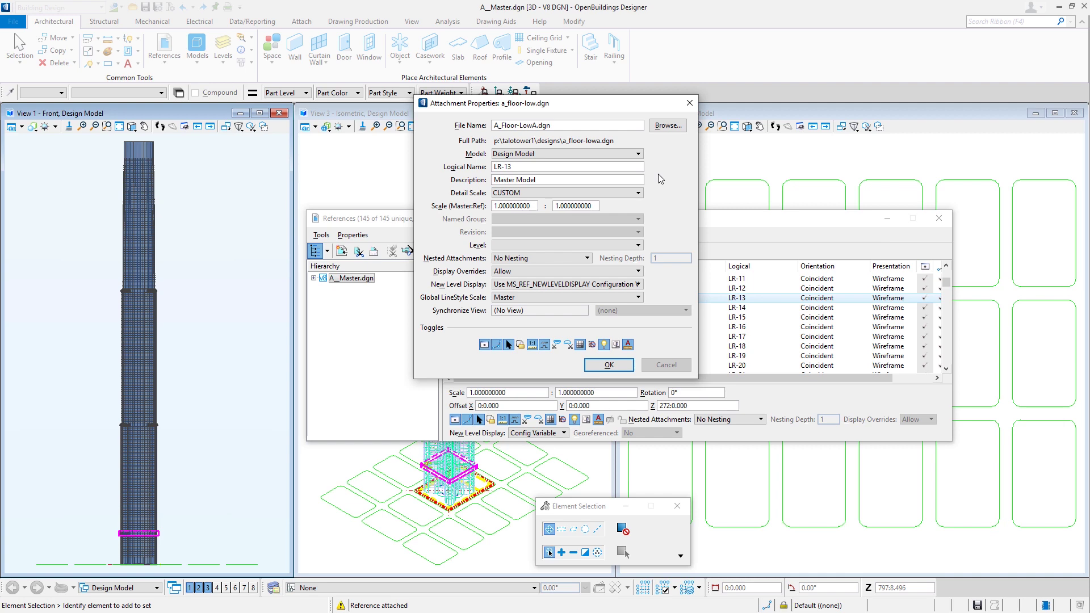
left_click(609, 365)
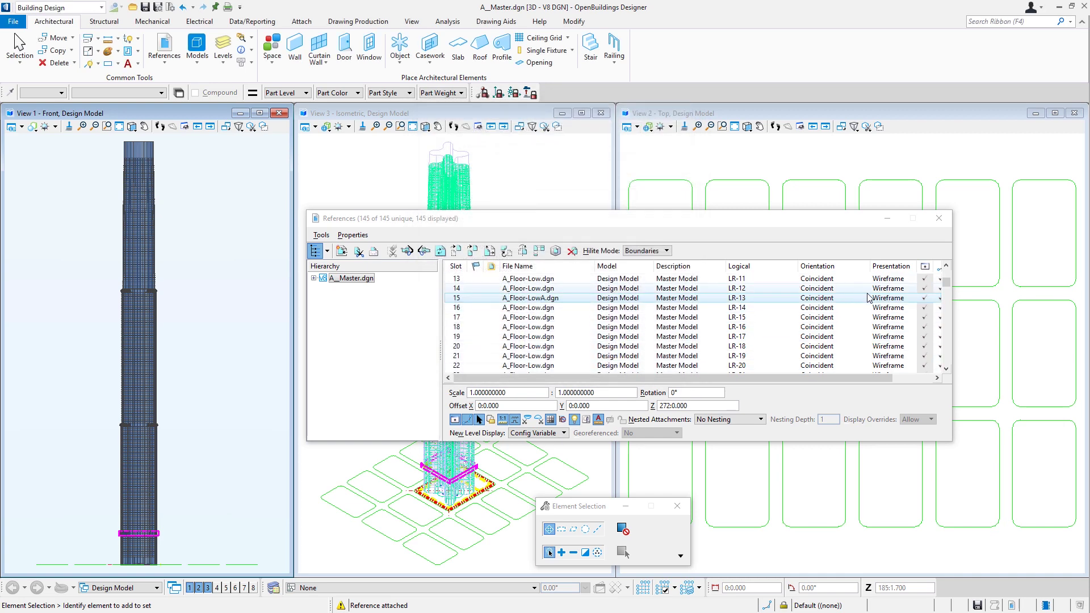
Turn off Display and Locate for the LR-14 floor reference
left_click(795, 384)
left_click_drag(795, 384, 836, 384)
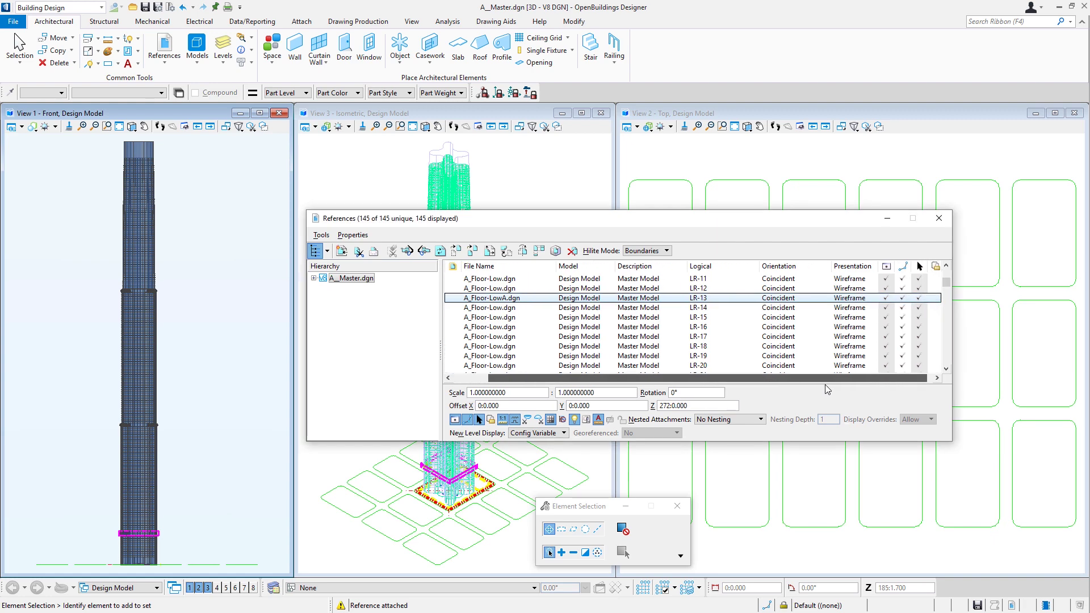
left_click(880, 307)
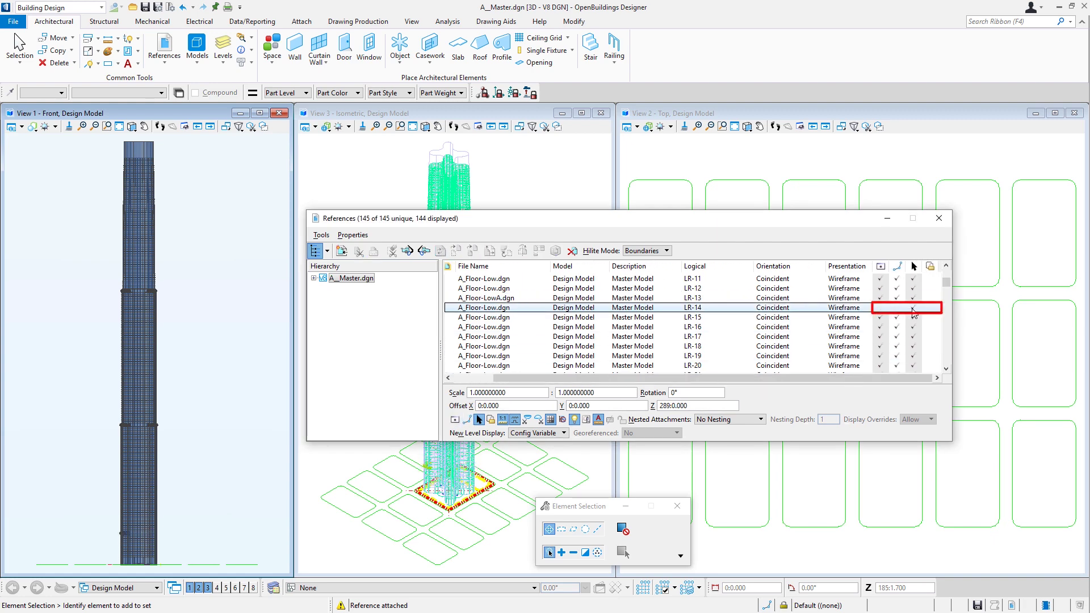
left_click(911, 310)
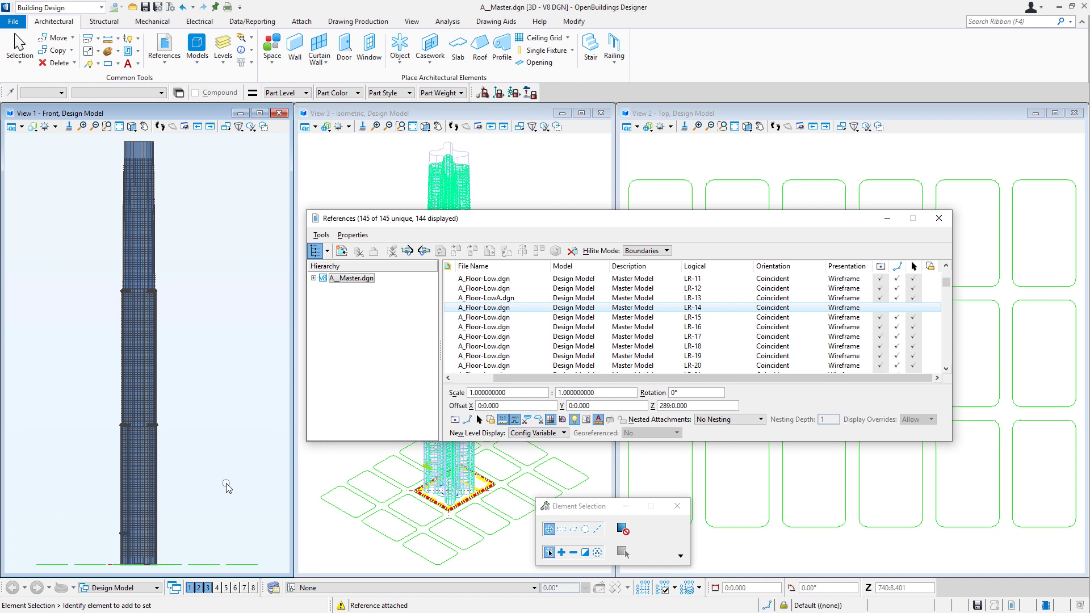
left_click(946, 369)
left_click(946, 370)
left_click(946, 369)
left_click(946, 369)
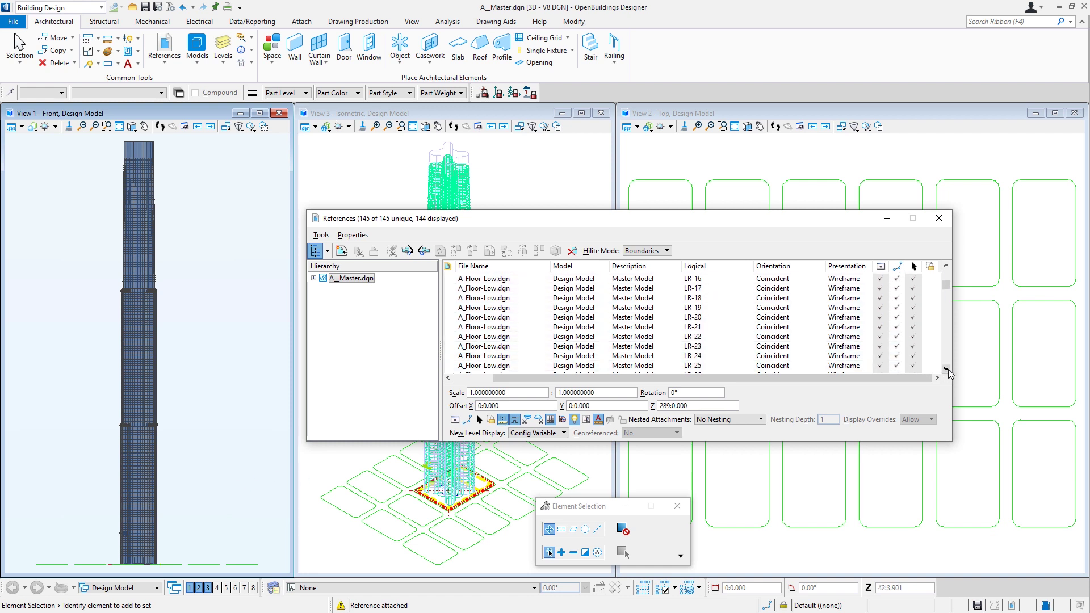
left_click(946, 369)
left_click(946, 369)
Repoint the LR-26 floor reference to A_Floor-LowB.dgn
double_click(496, 327)
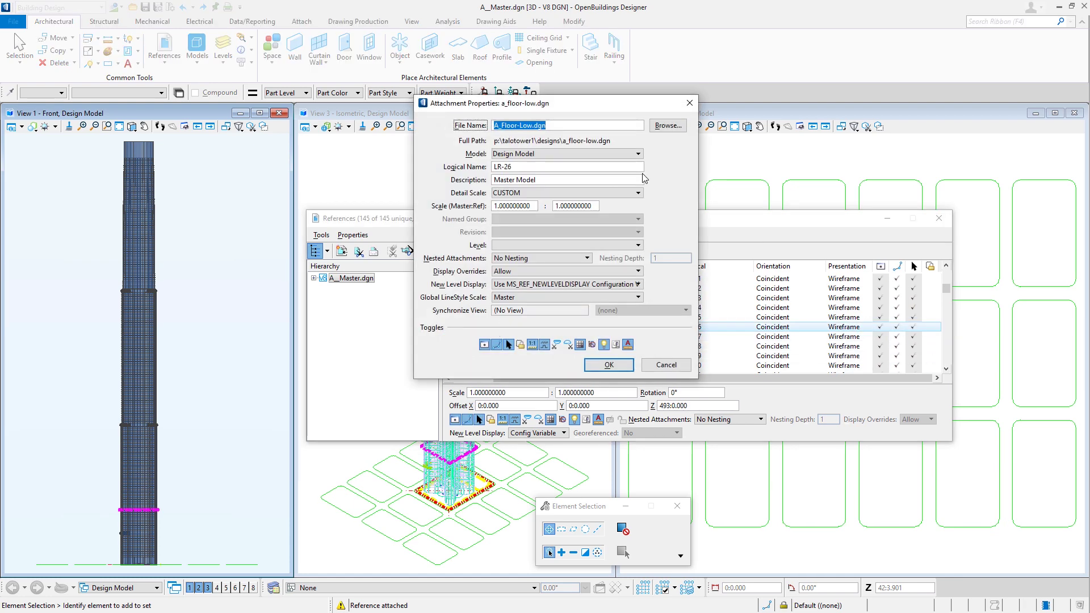
left_click(674, 129)
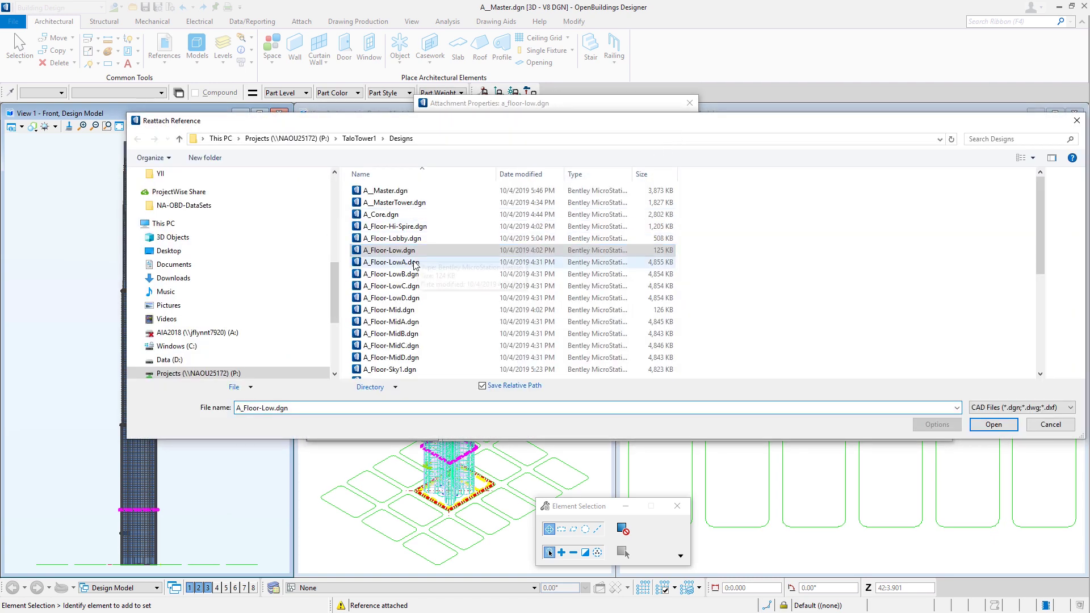
left_click(397, 274)
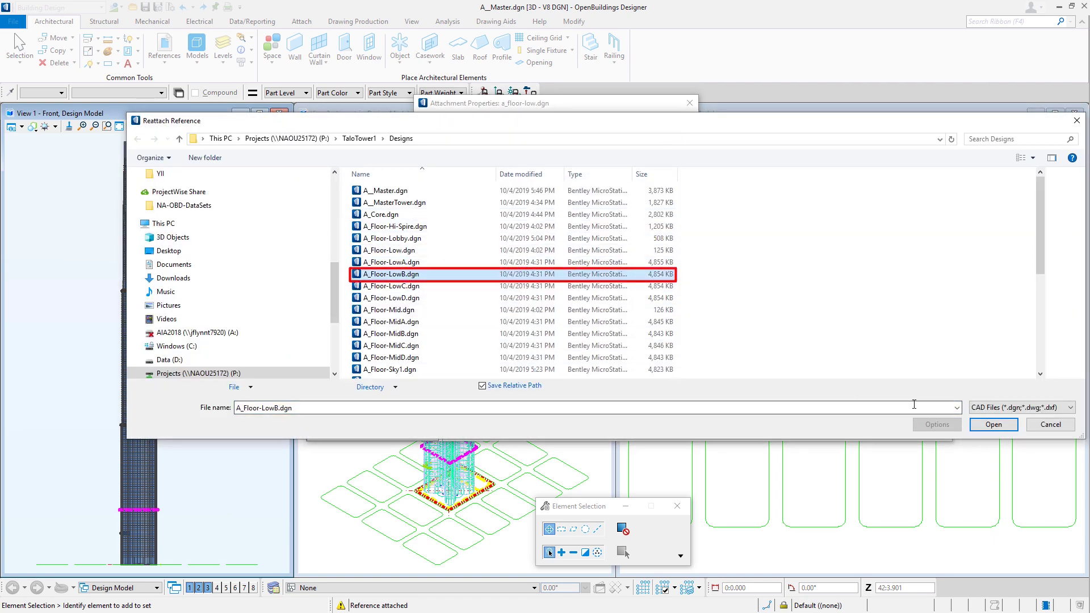
left_click(994, 425)
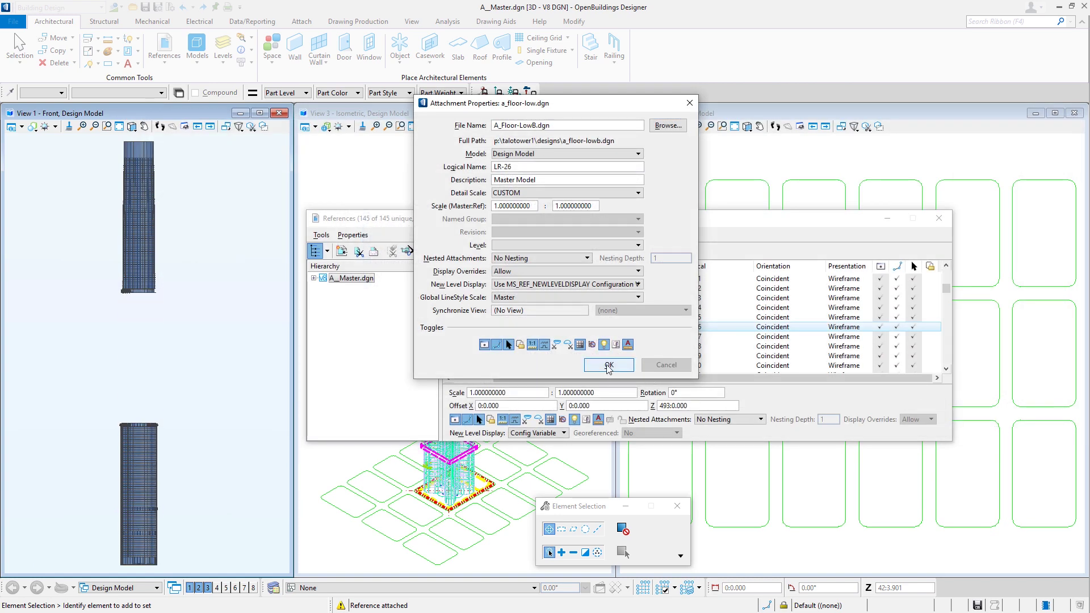
left_click(609, 366)
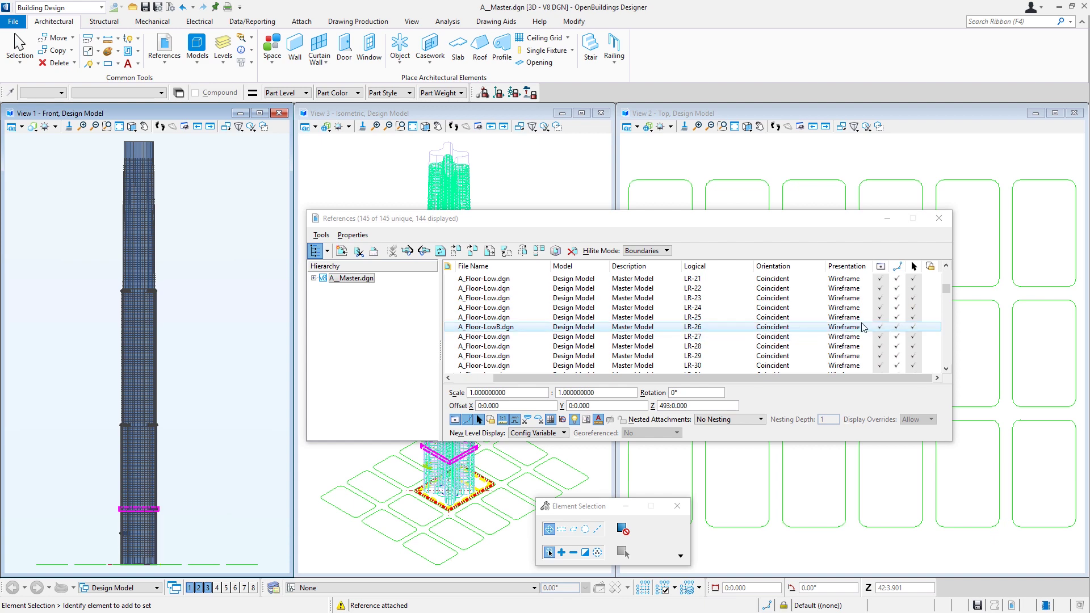
Turn off Display, Snap and Locate for the LR-27 floor reference
left_click(882, 339)
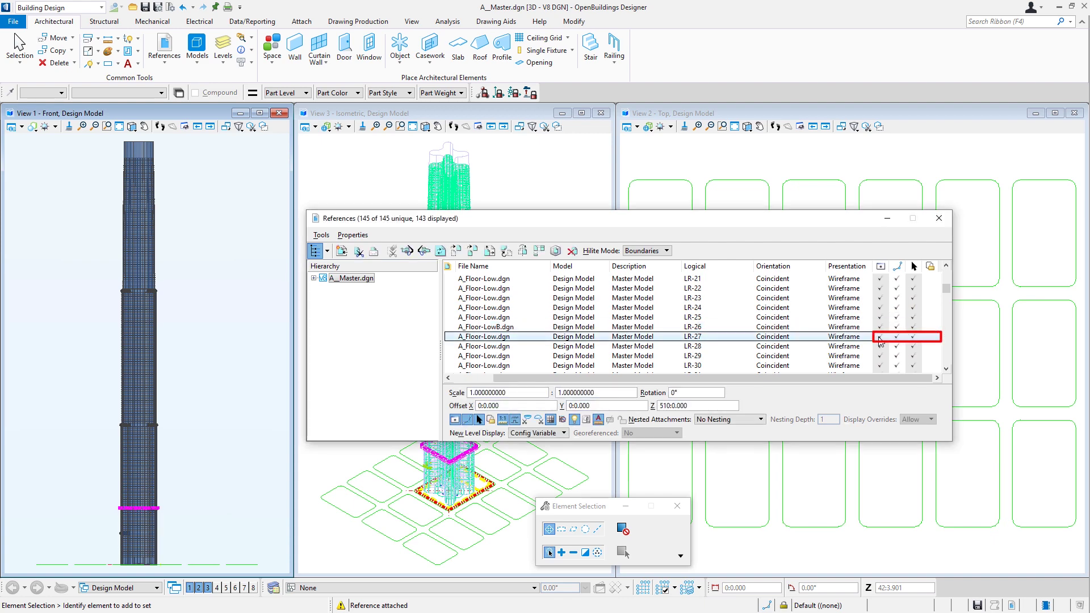
left_click(896, 337)
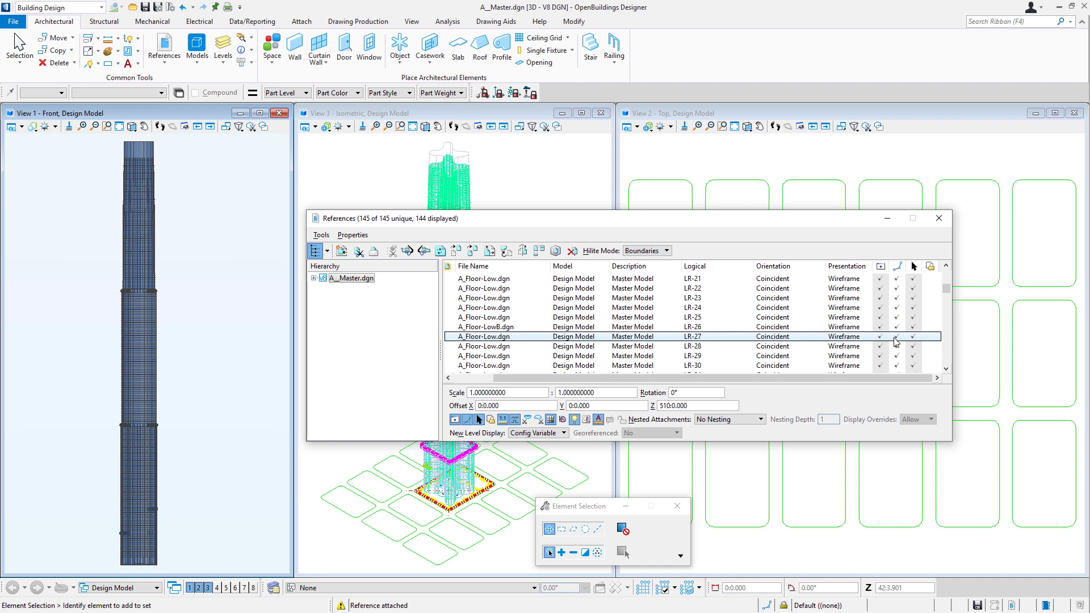
left_click(895, 338)
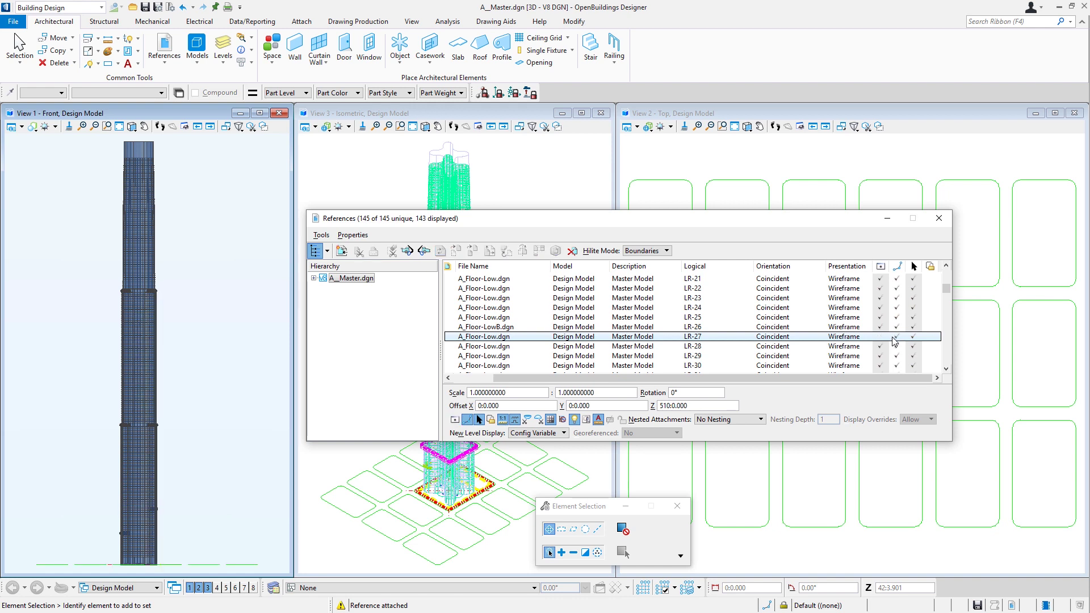
left_click(897, 338)
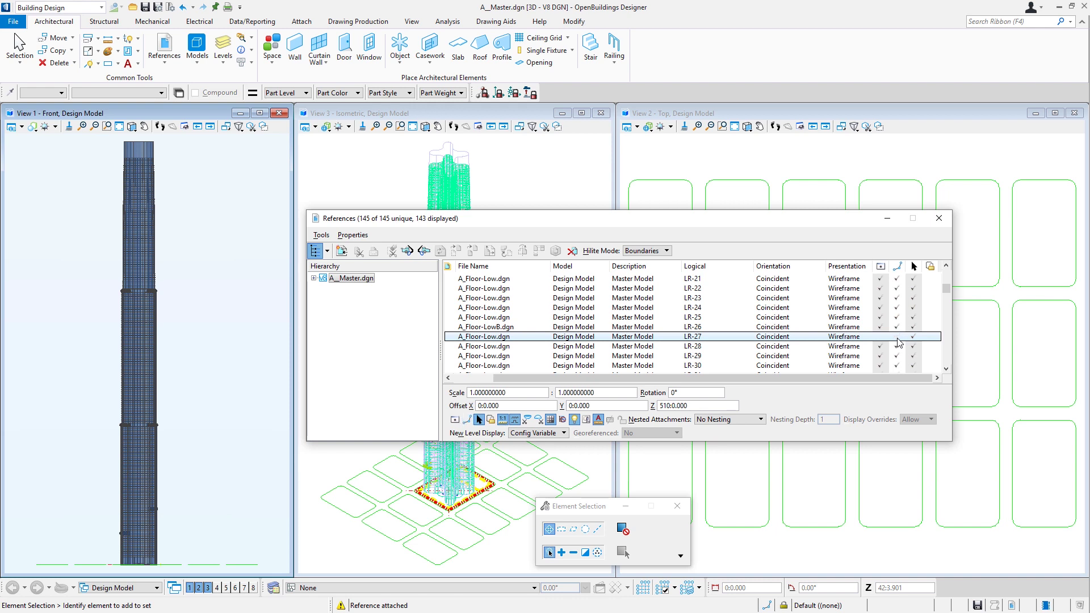
left_click(914, 337)
scroll(915, 342, "down", 3)
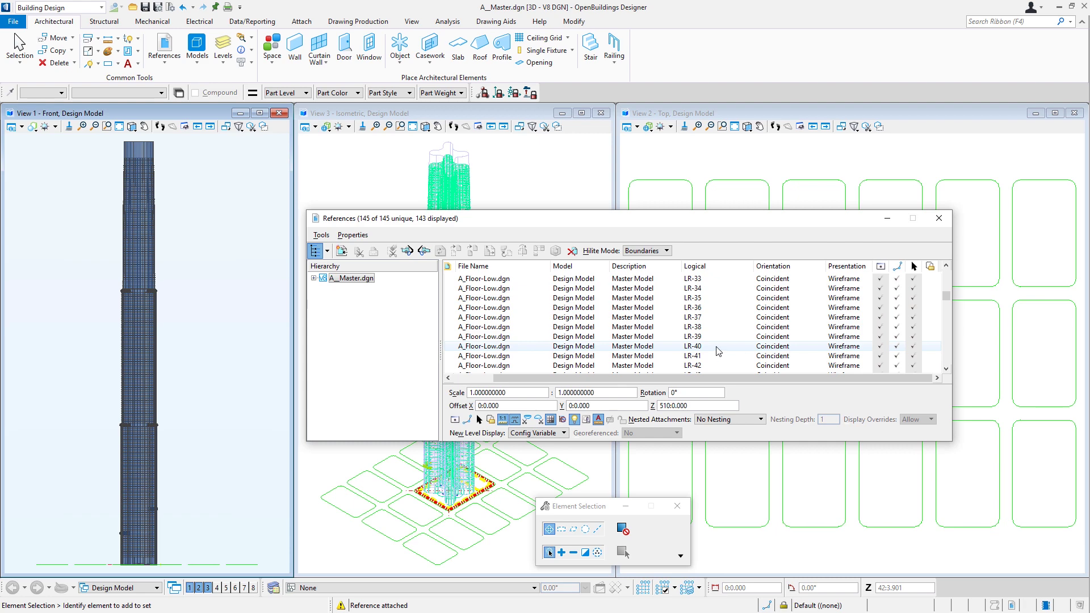
Repoint the LR-39 floor reference to A_Floor-LowC.dgn
left_click(502, 339)
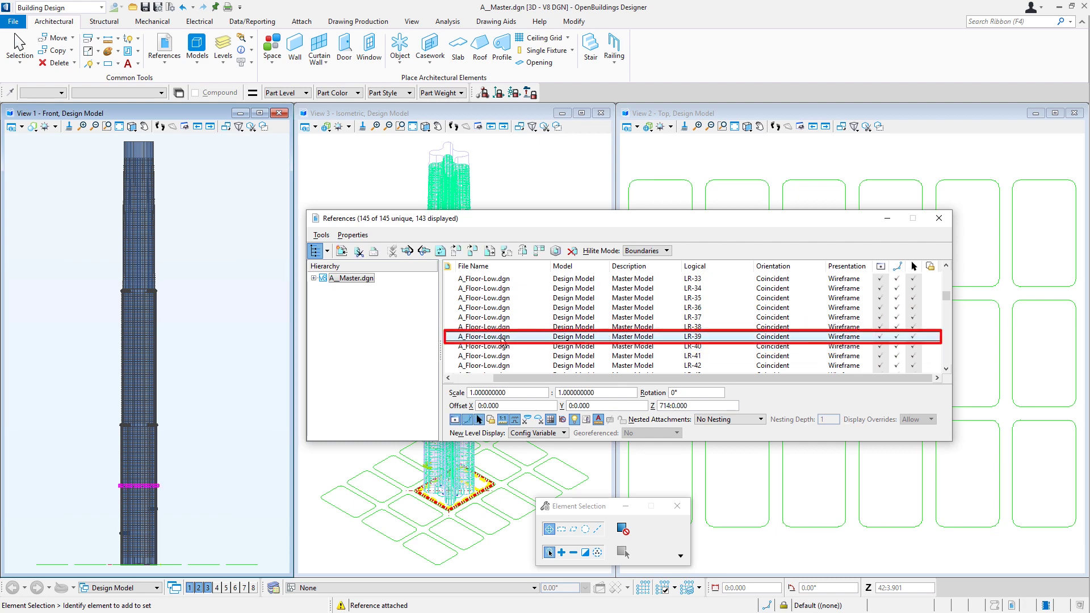
double_click(503, 339)
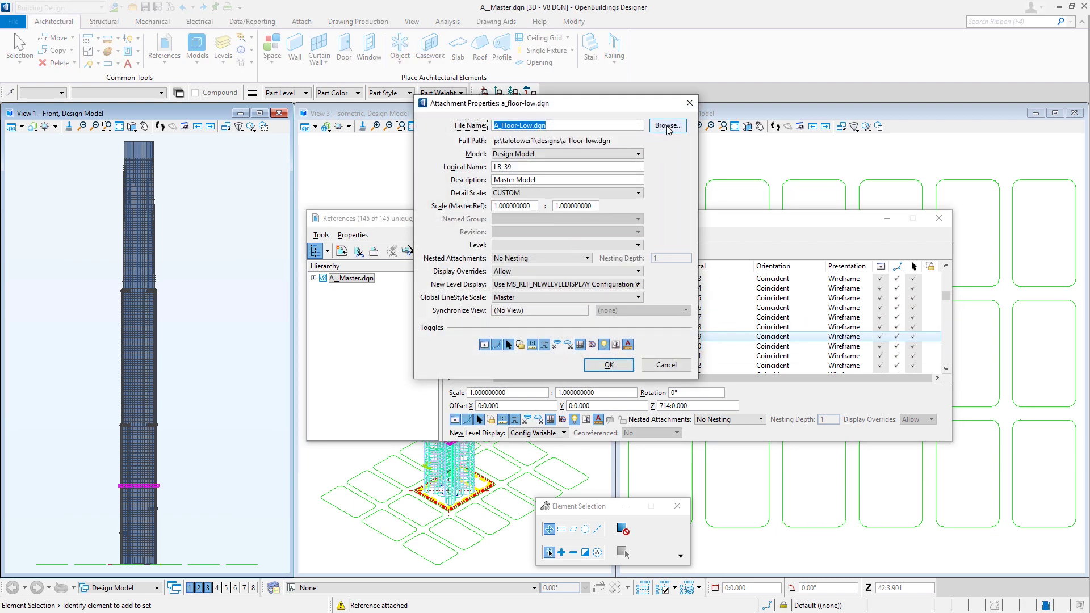
left_click(668, 126)
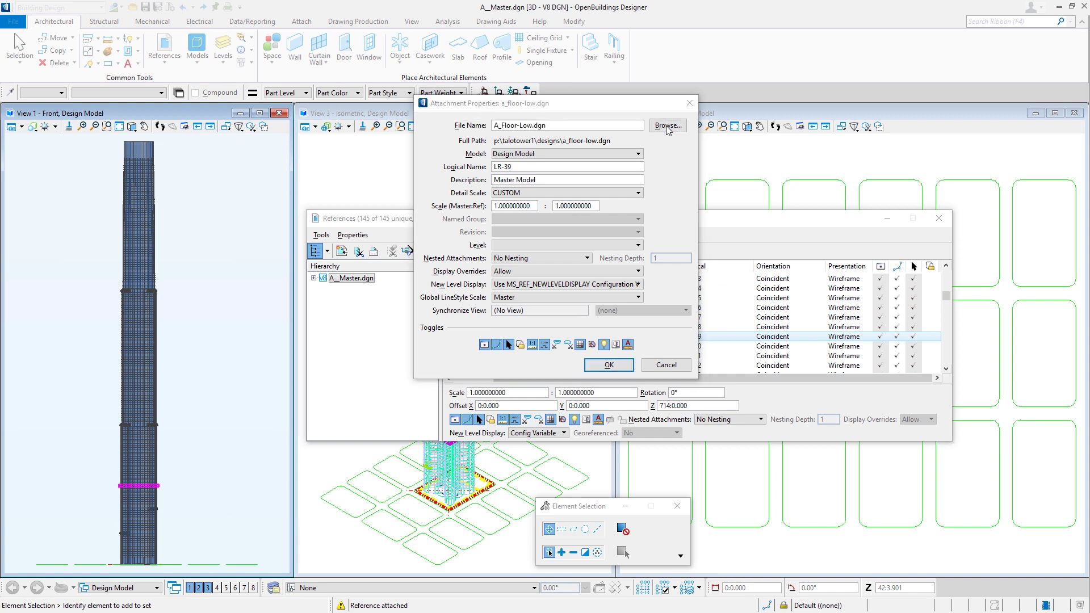
left_click(415, 286)
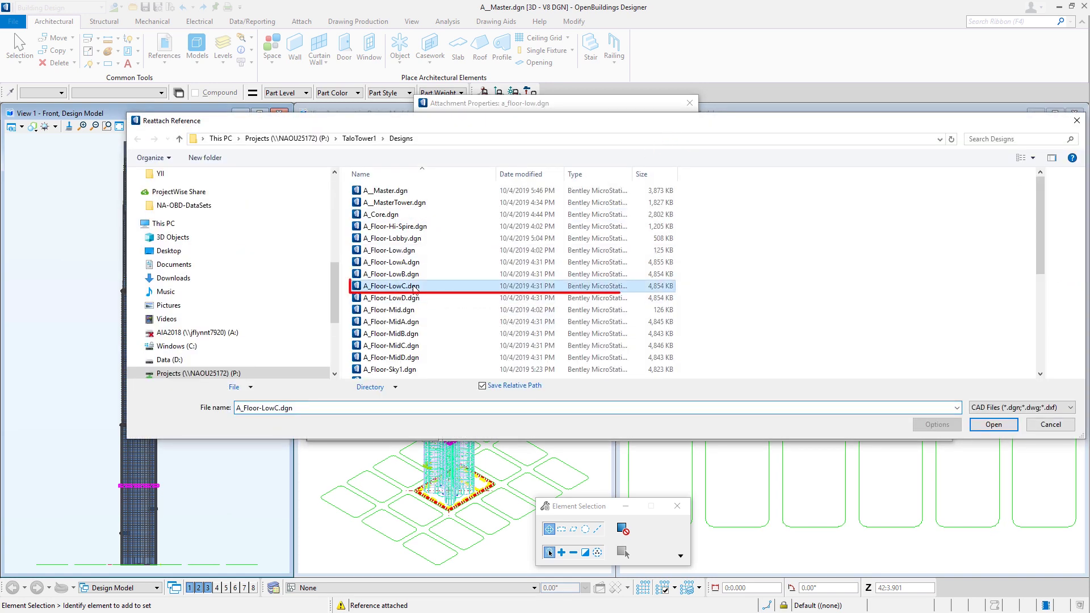
double_click(415, 287)
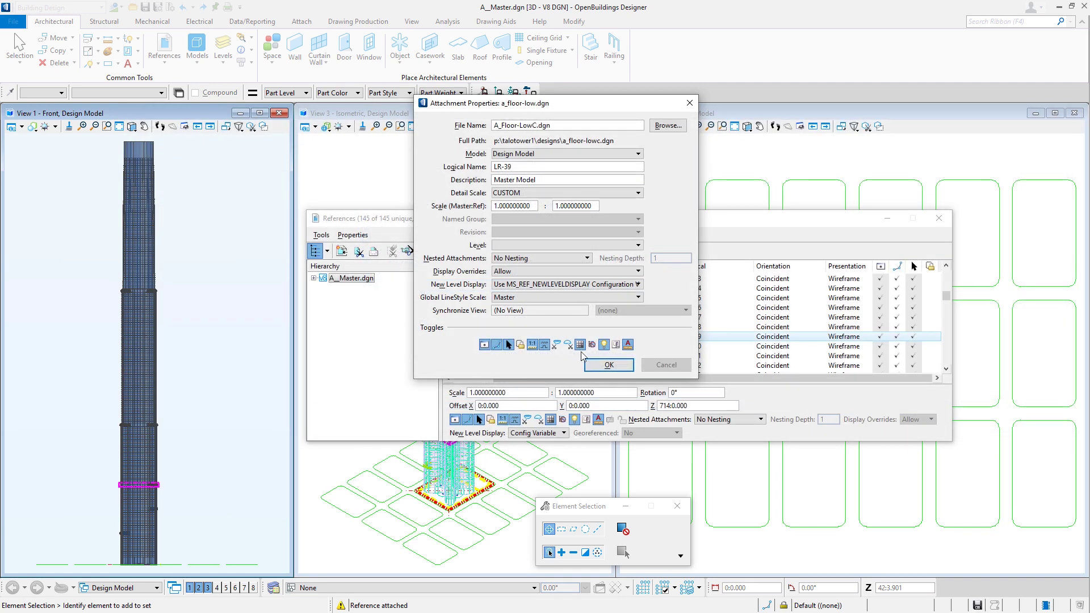
left_click(608, 365)
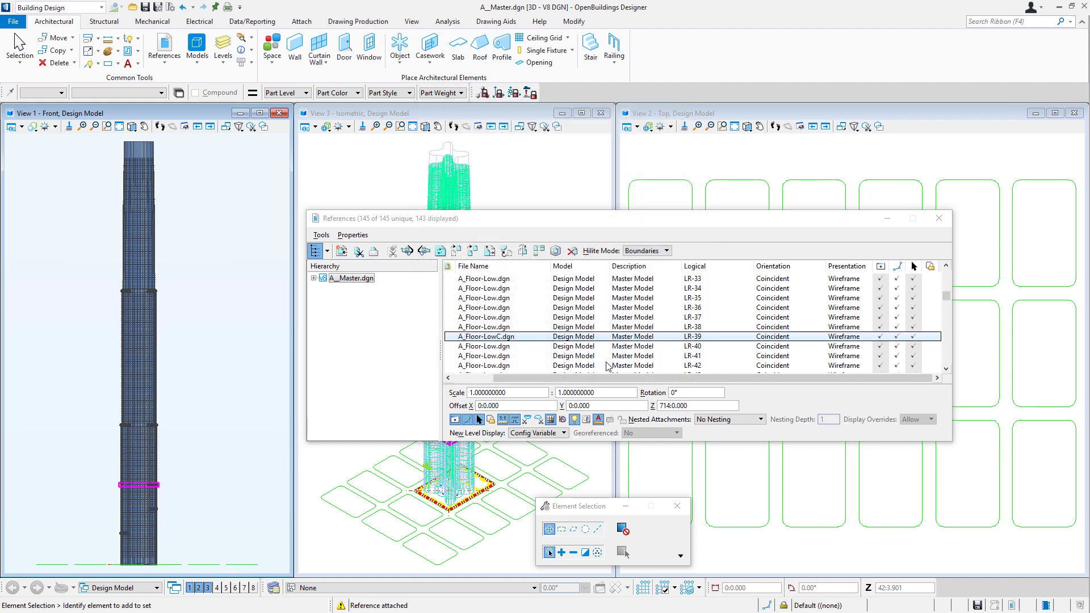
Turn off Display, Snap and Locate for the LR-40 floor reference
left_click(882, 347)
left_click(896, 347)
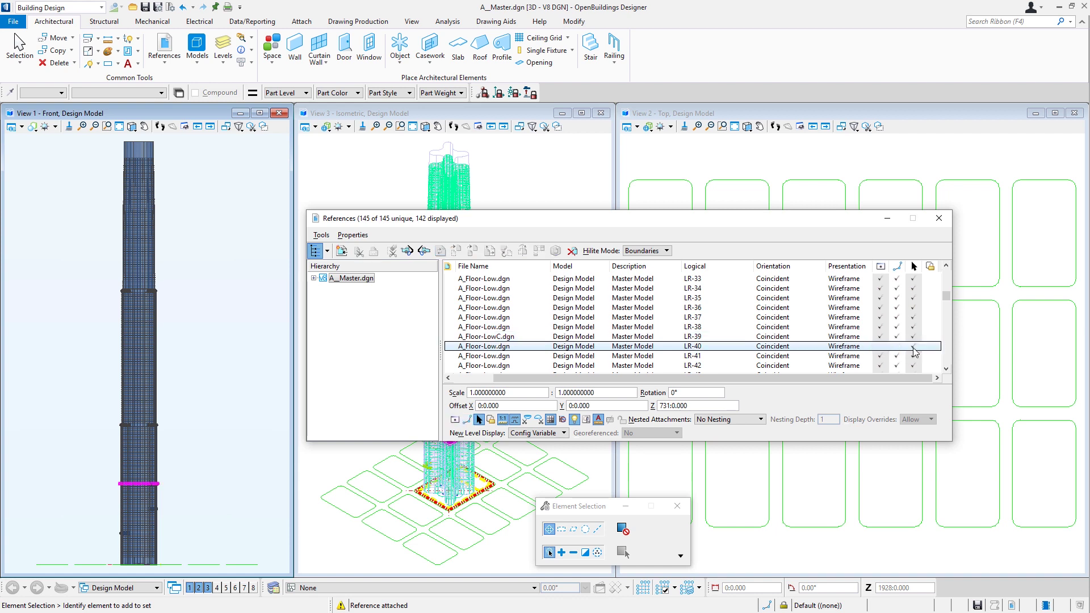
left_click(913, 347)
scroll(738, 335, "down", 3)
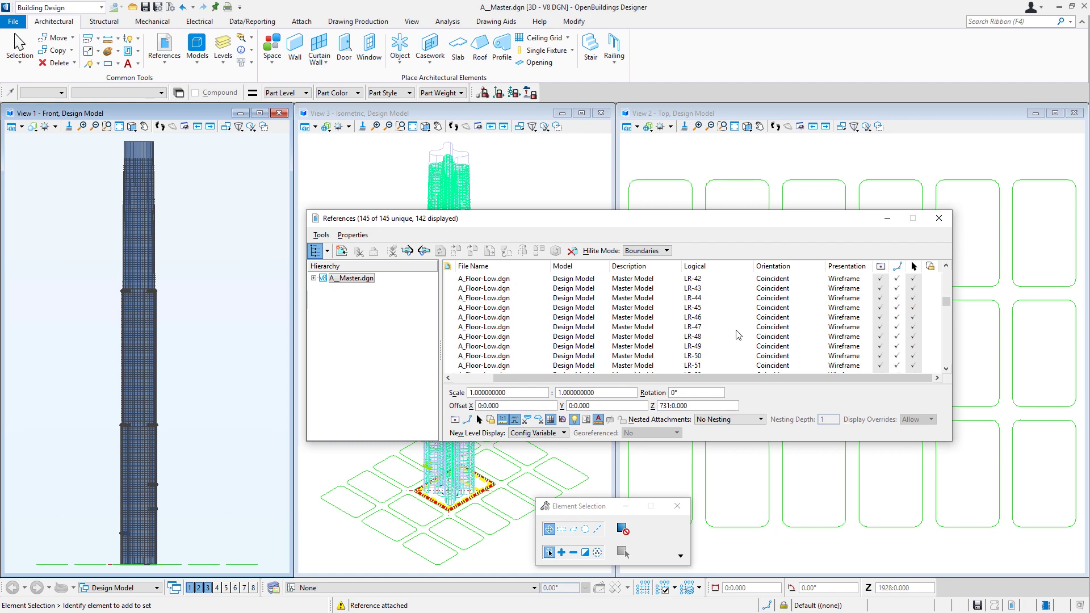
scroll(738, 335, "down", 2)
left_click(581, 318)
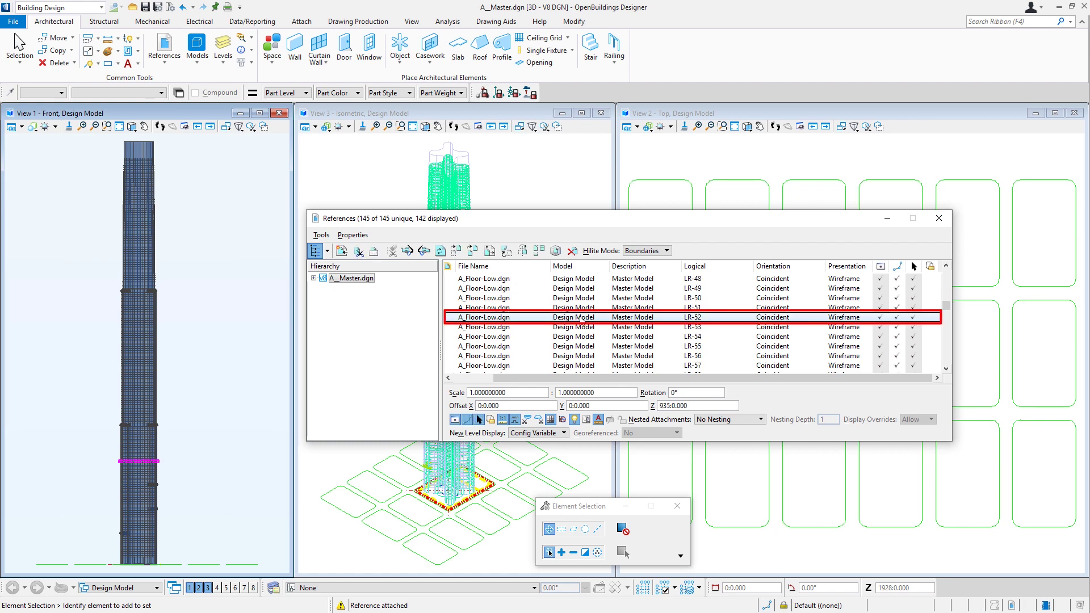
Repoint the LR-52 floor reference to A_Floor-LowD.dgn
double_click(581, 318)
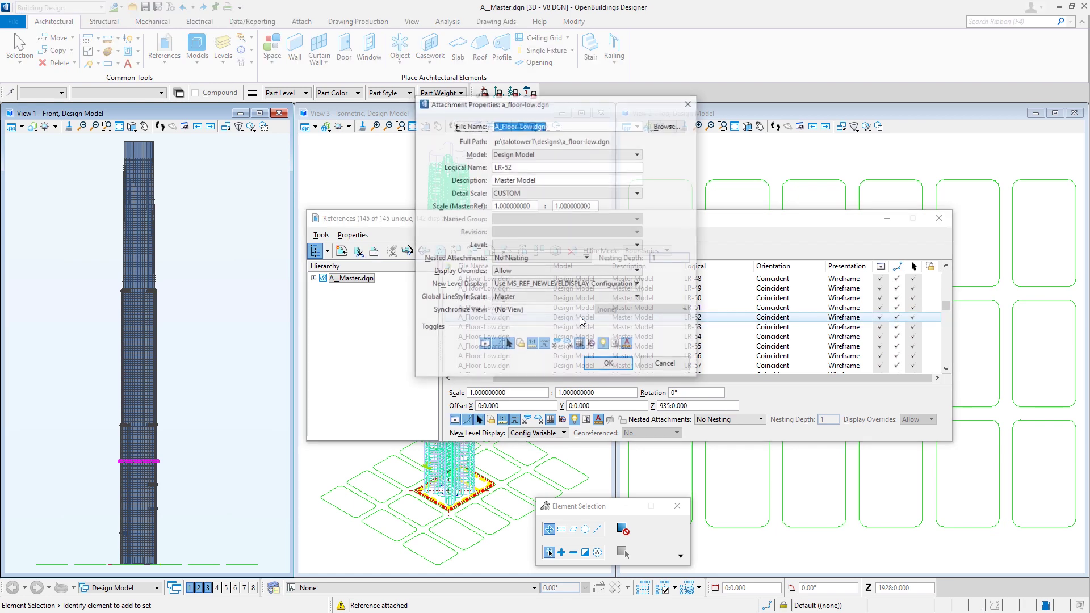
left_click(669, 125)
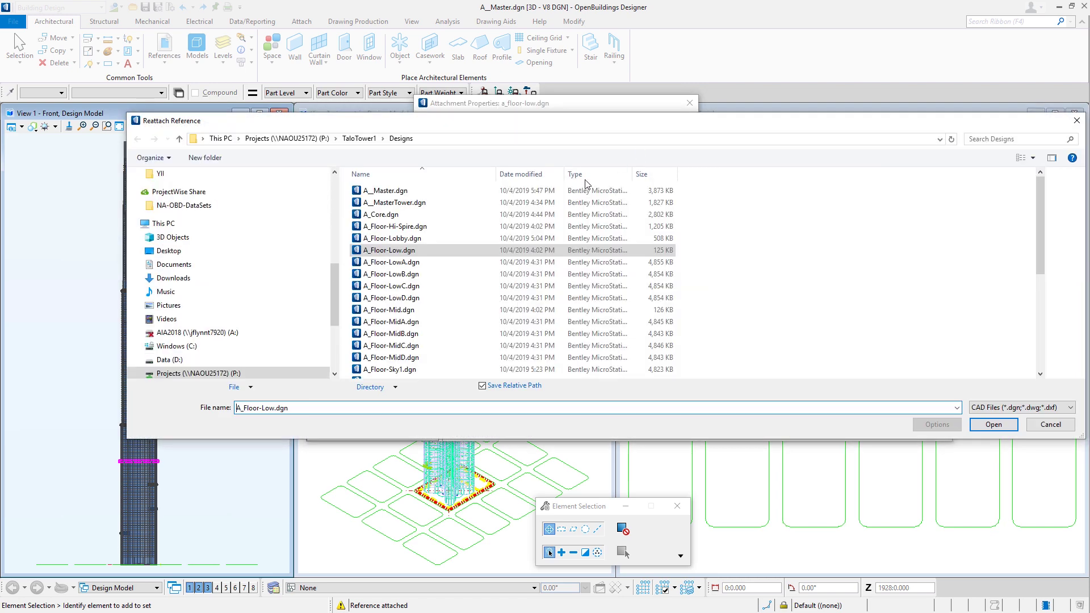
left_click(403, 298)
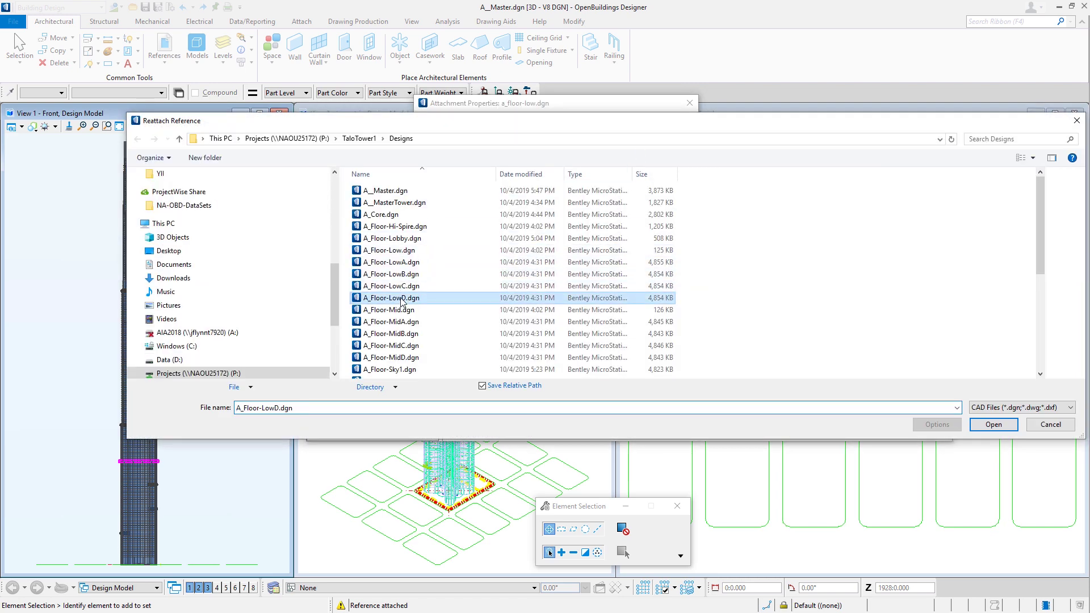
left_click(994, 424)
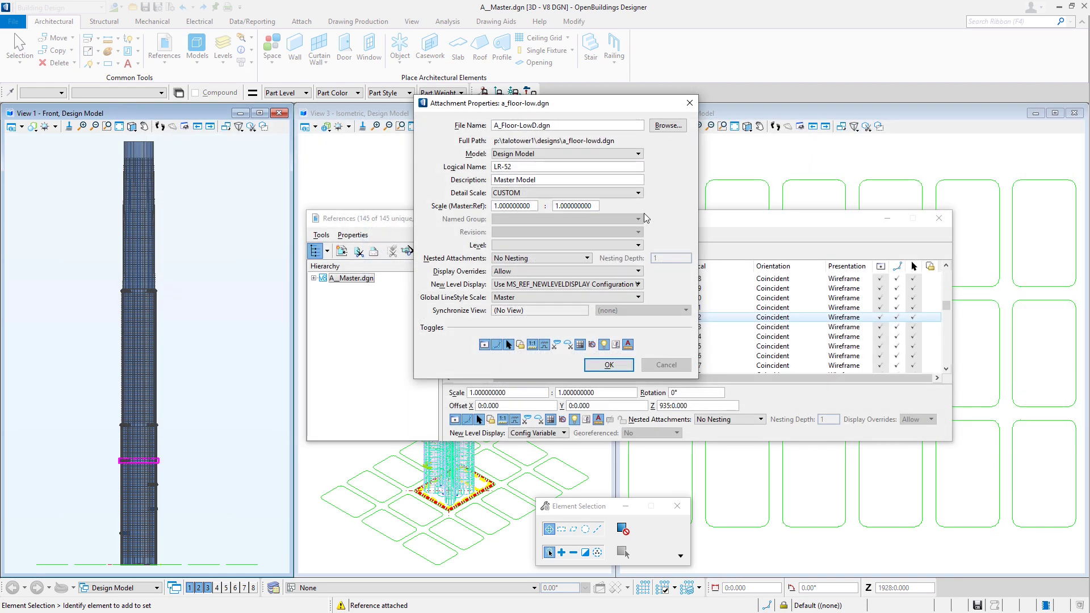
left_click(609, 364)
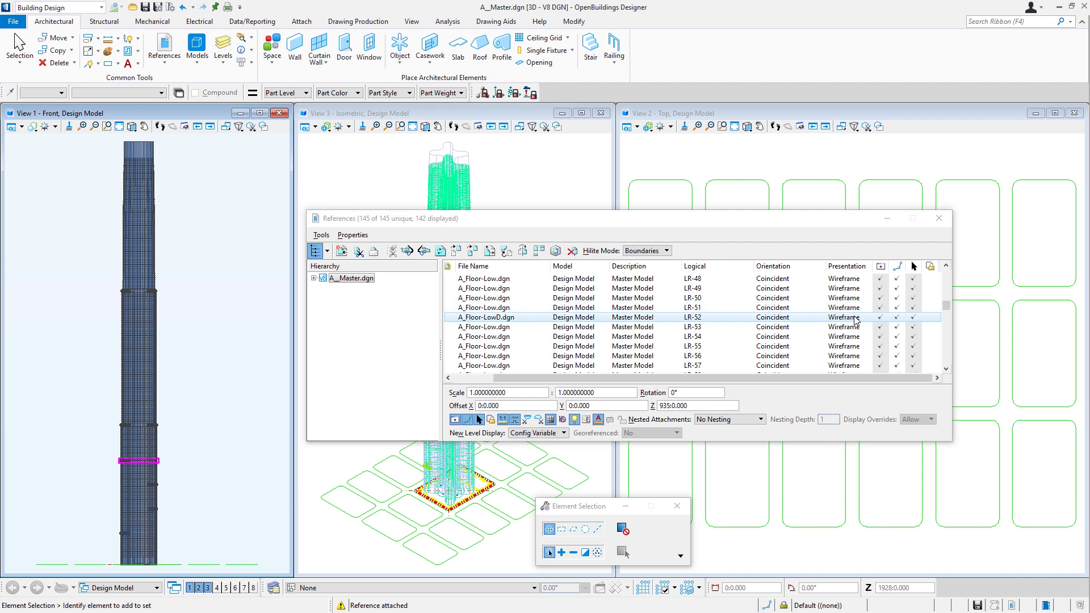
Turn off Display, Snap and Locate for the LR-53 floor reference
left_click(881, 328)
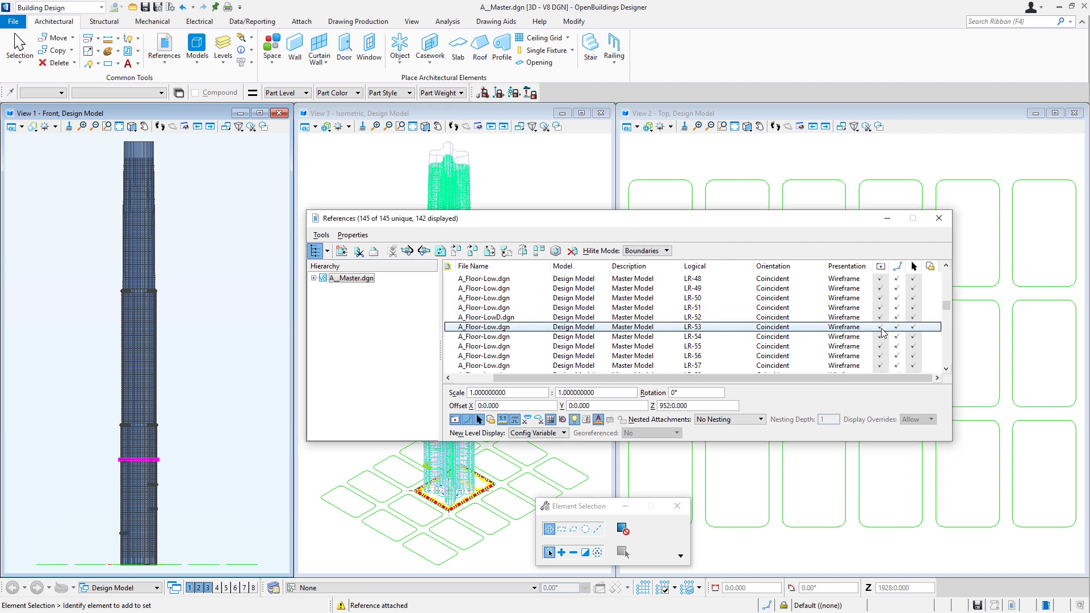
left_click(896, 328)
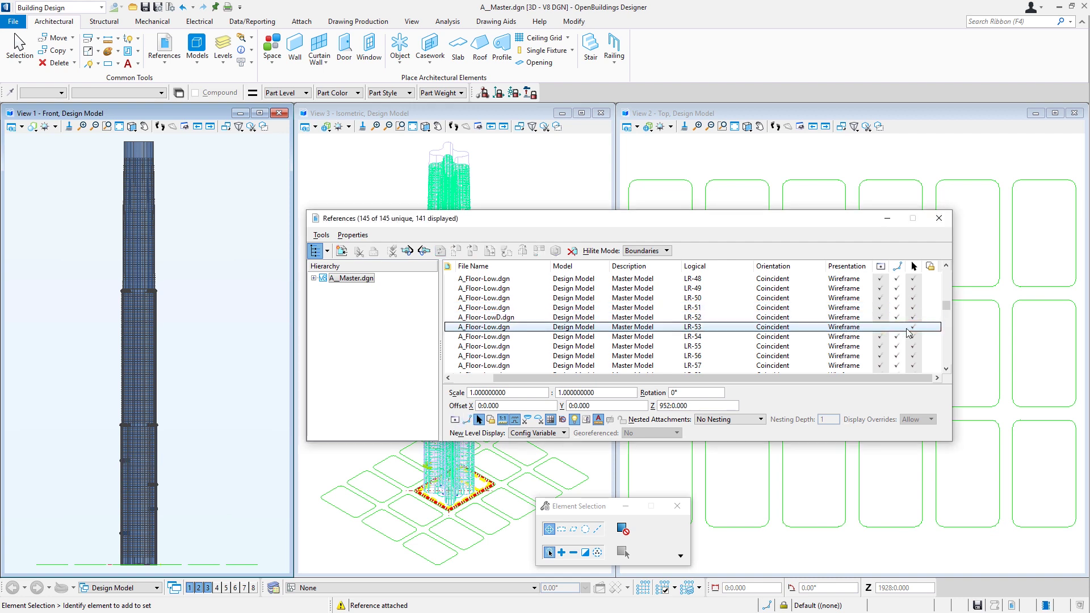
left_click(913, 328)
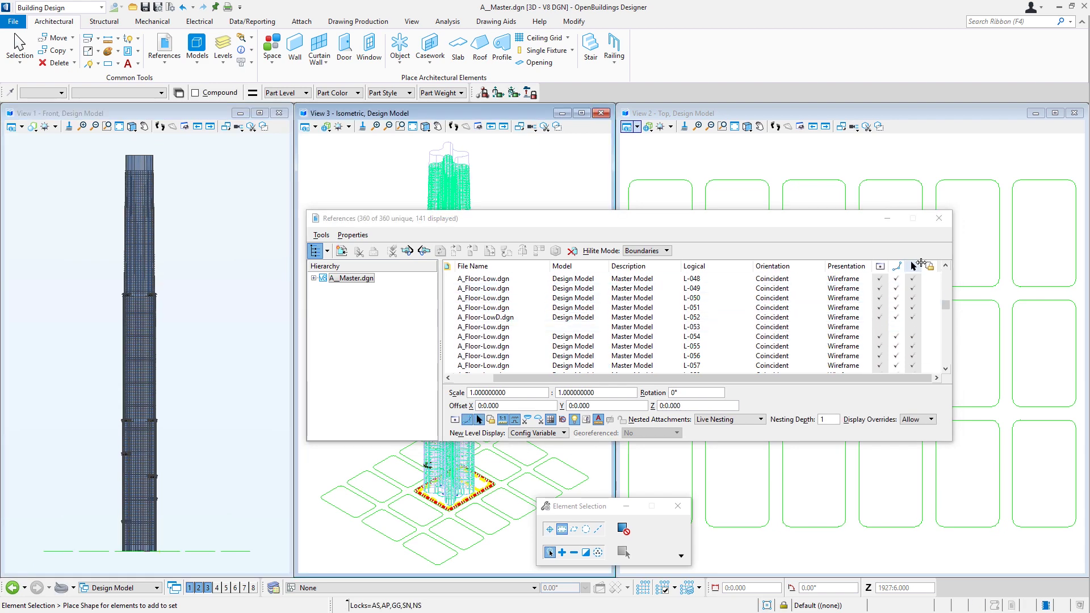
Close the References dialog to show the full stacked tower
left_click(939, 218)
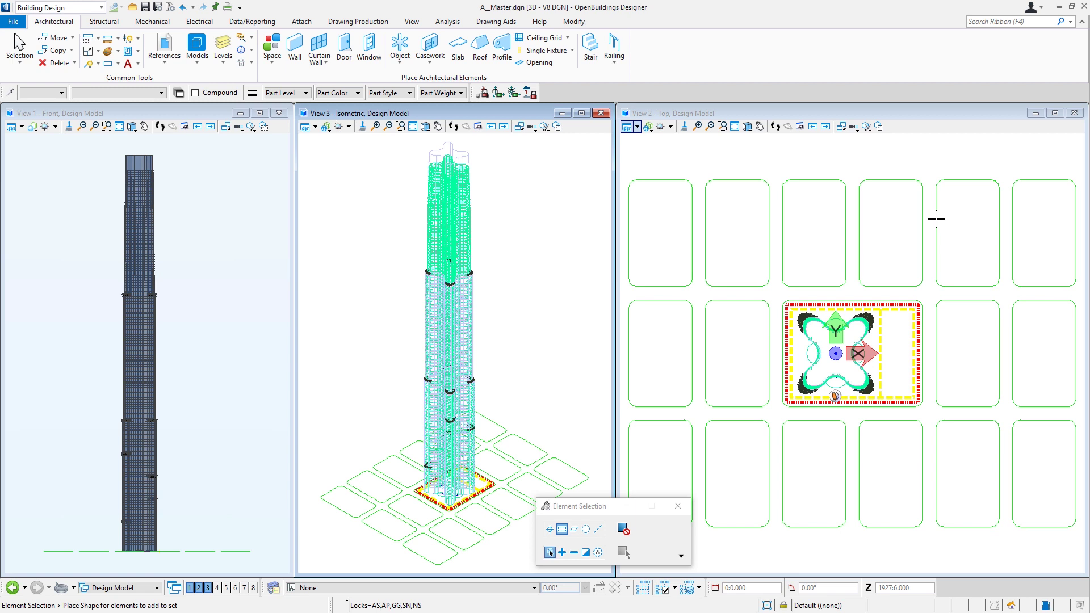